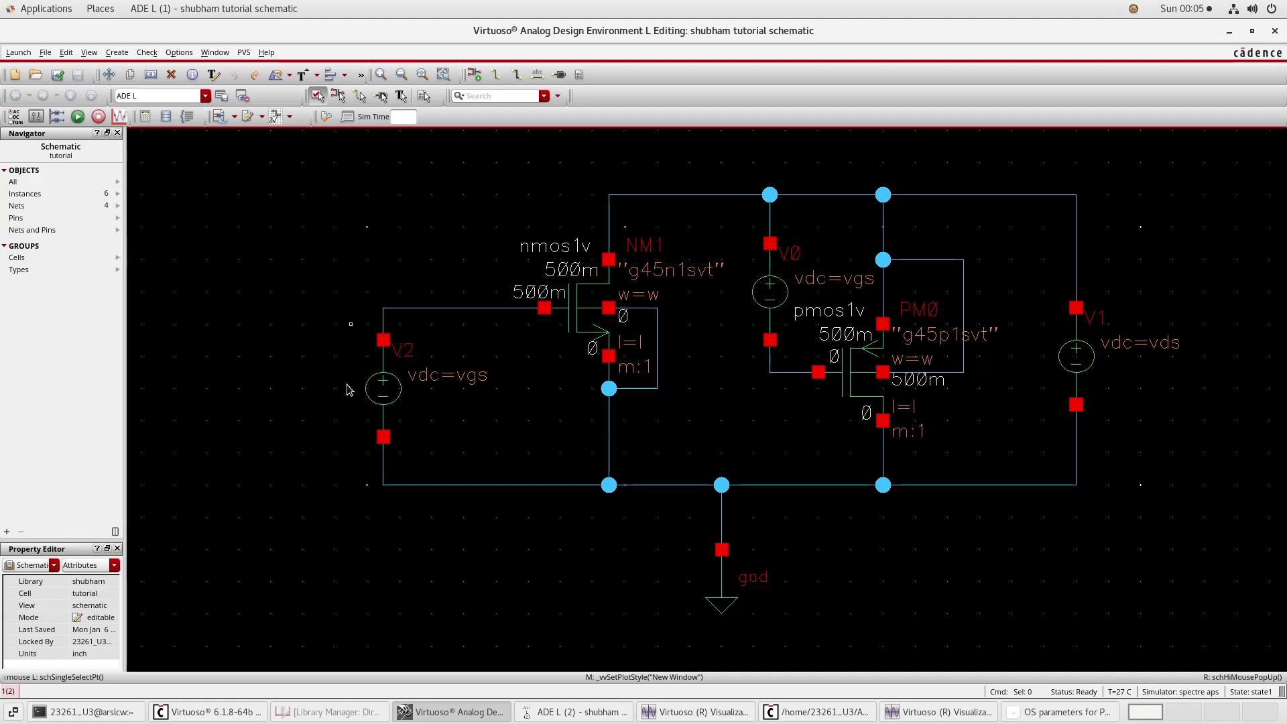
Step: Look through the Launch menu's design environments and dismiss it without choosing one
left_click(18, 53)
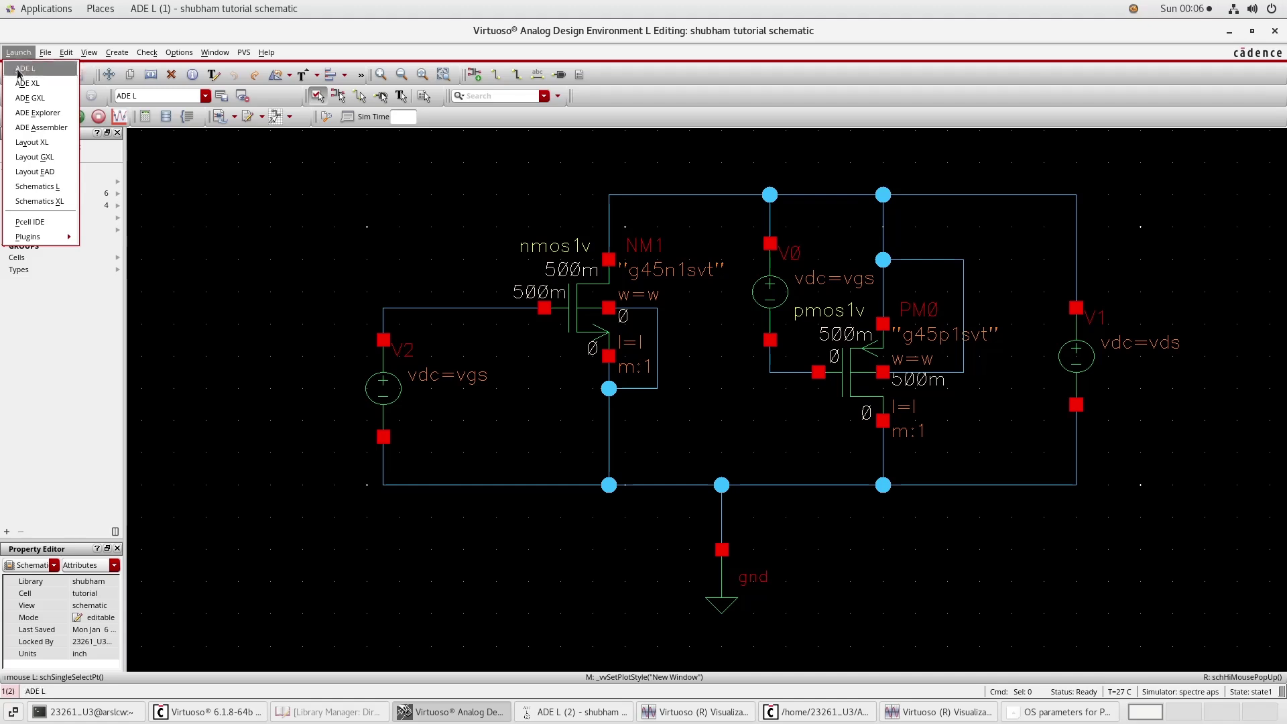
left_click(196, 224)
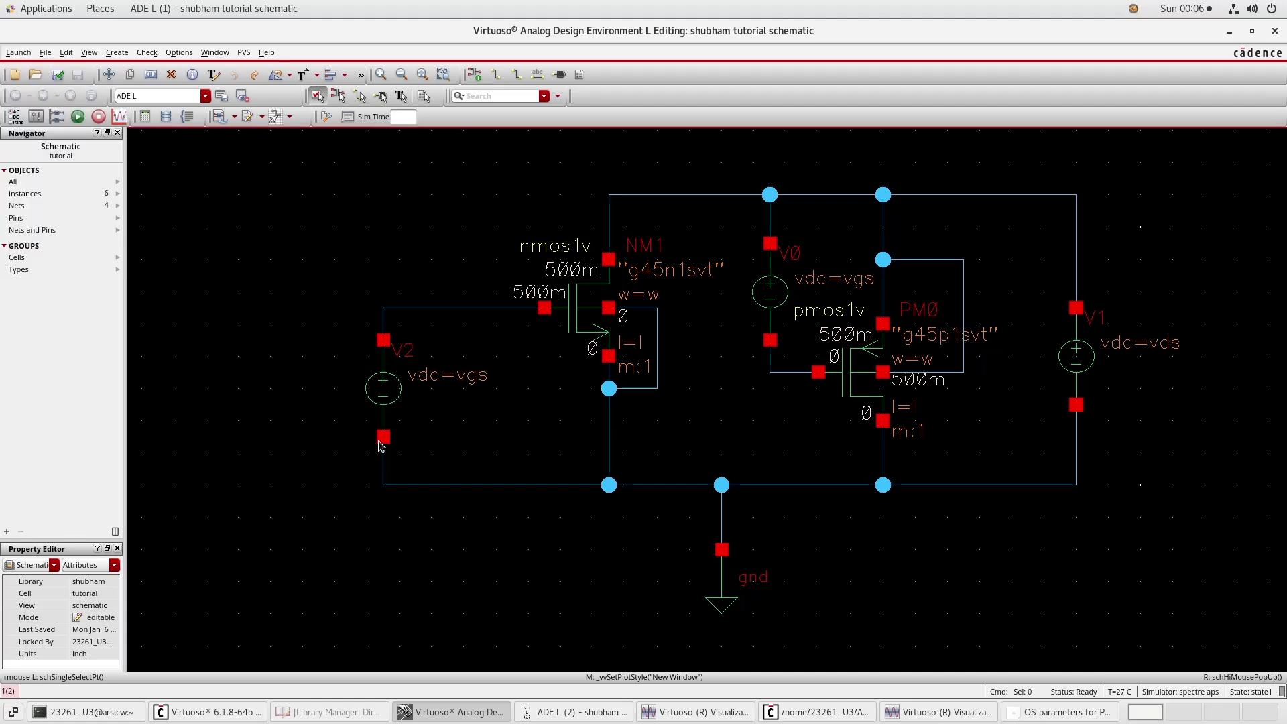
Step: Open the ADE L calculator, pick PM0 with os, and list its operating-point parameters
left_click(578, 712)
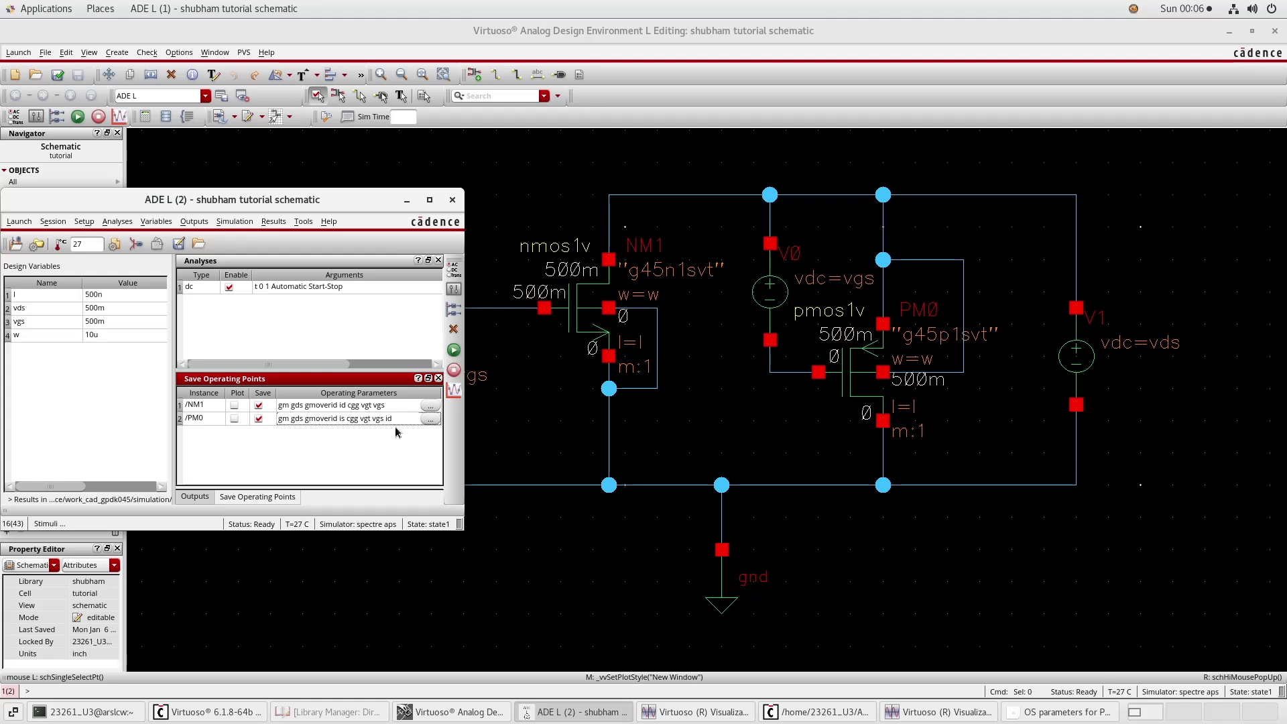
left_click(305, 224)
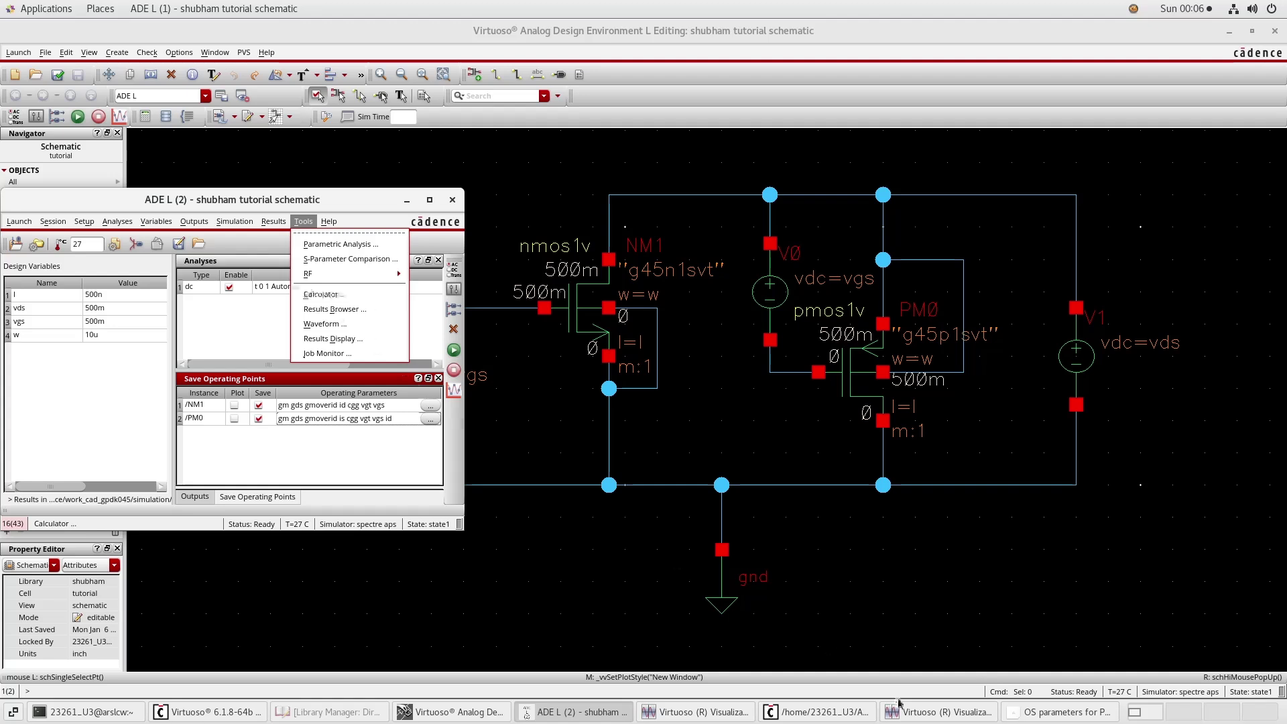
left_click(930, 715)
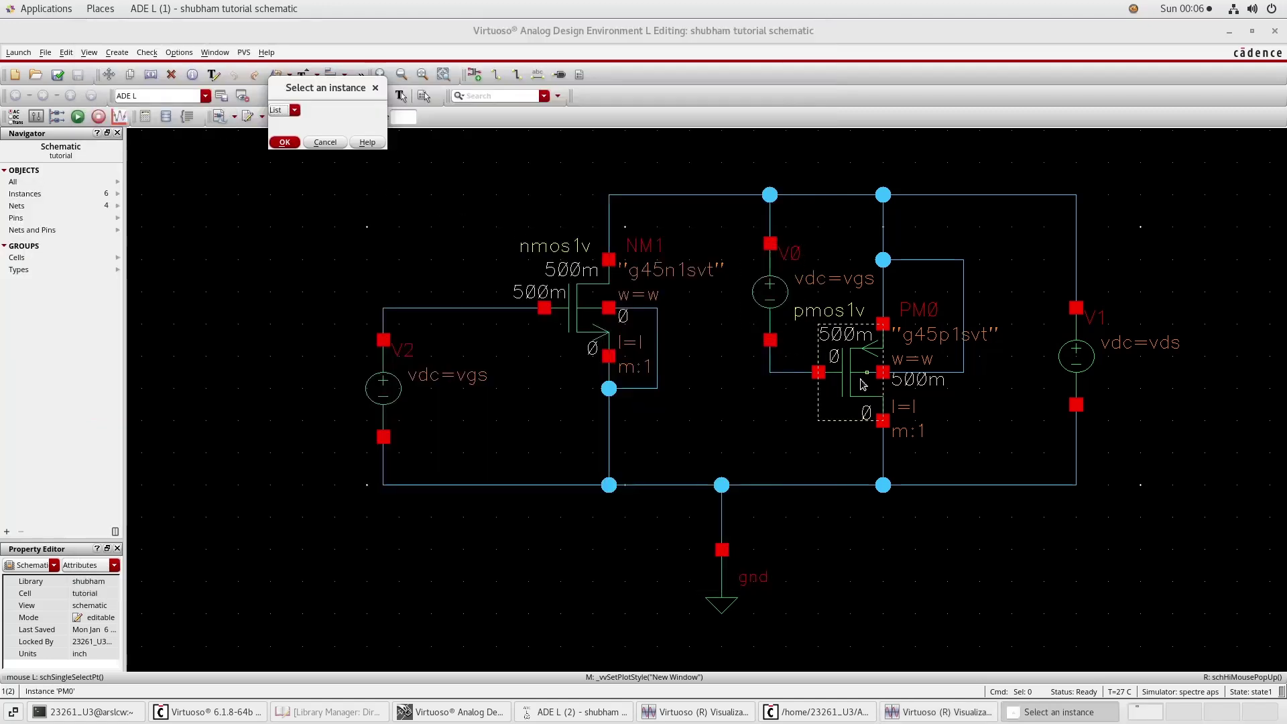
left_click(860, 385)
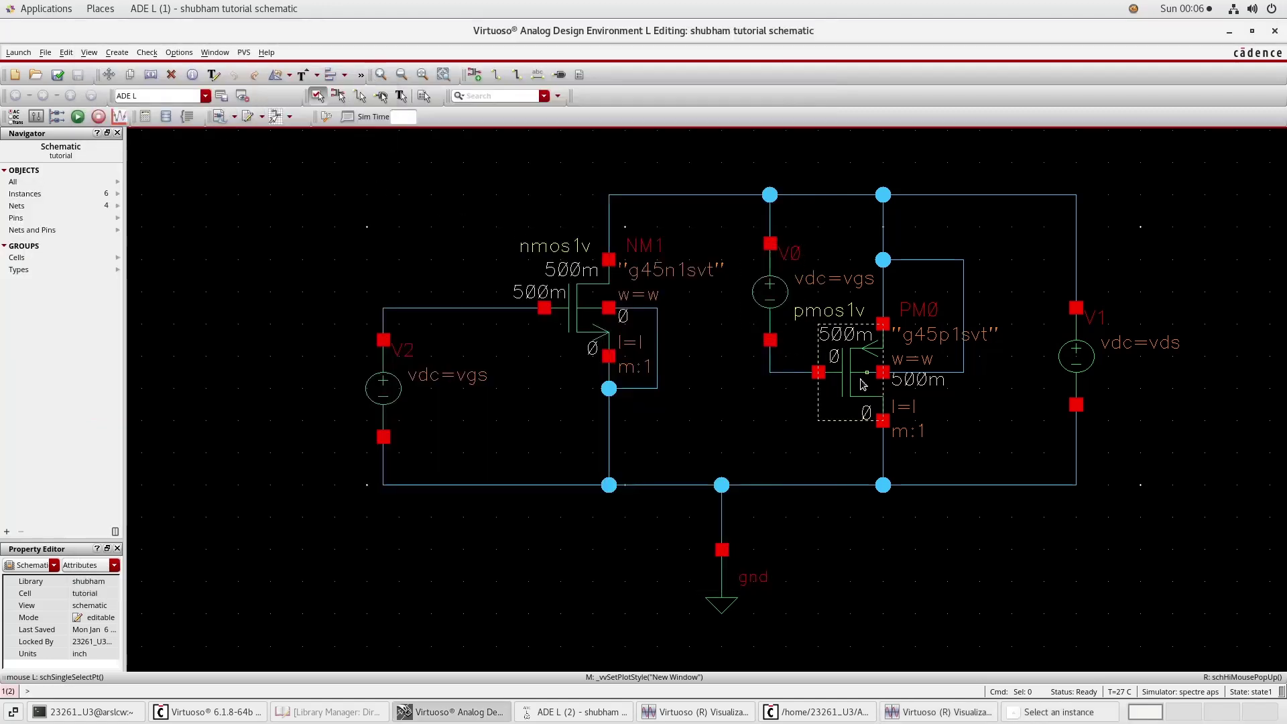
left_click(1031, 711)
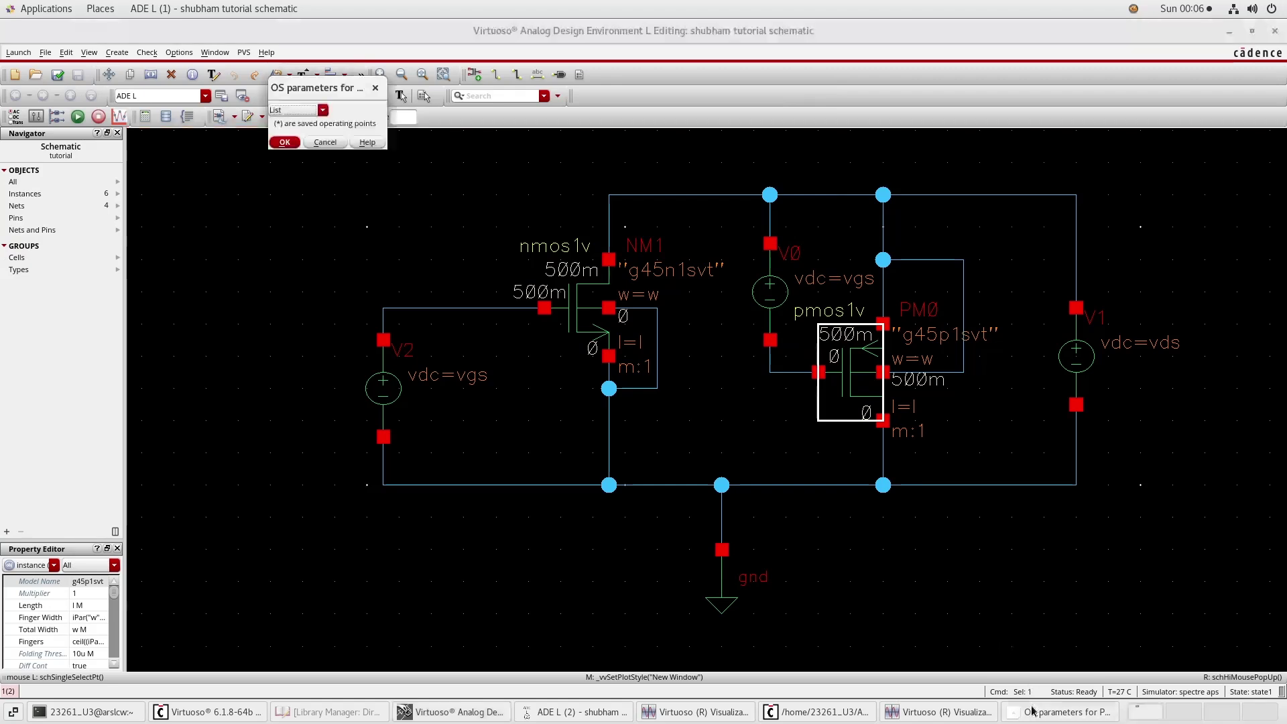
left_click(303, 108)
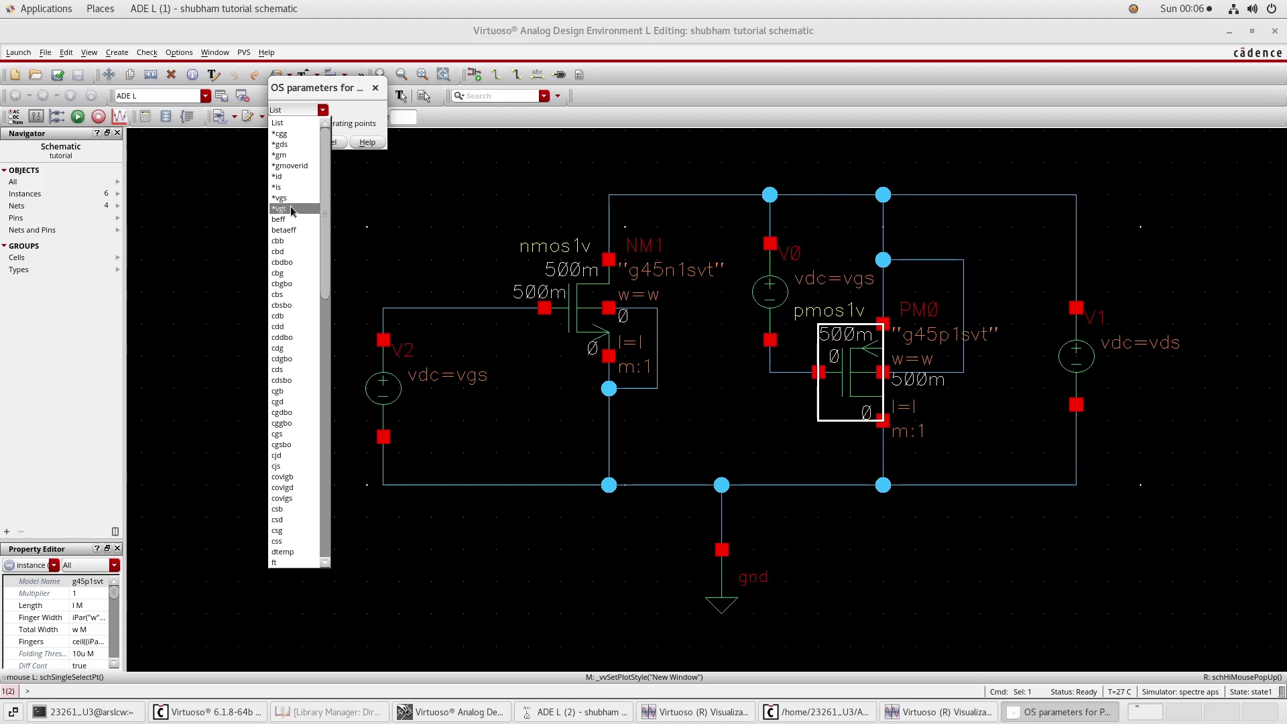
Step: Push PM0's gmoverid and id operating-point expressions onto the calculator stack
left_click(300, 172)
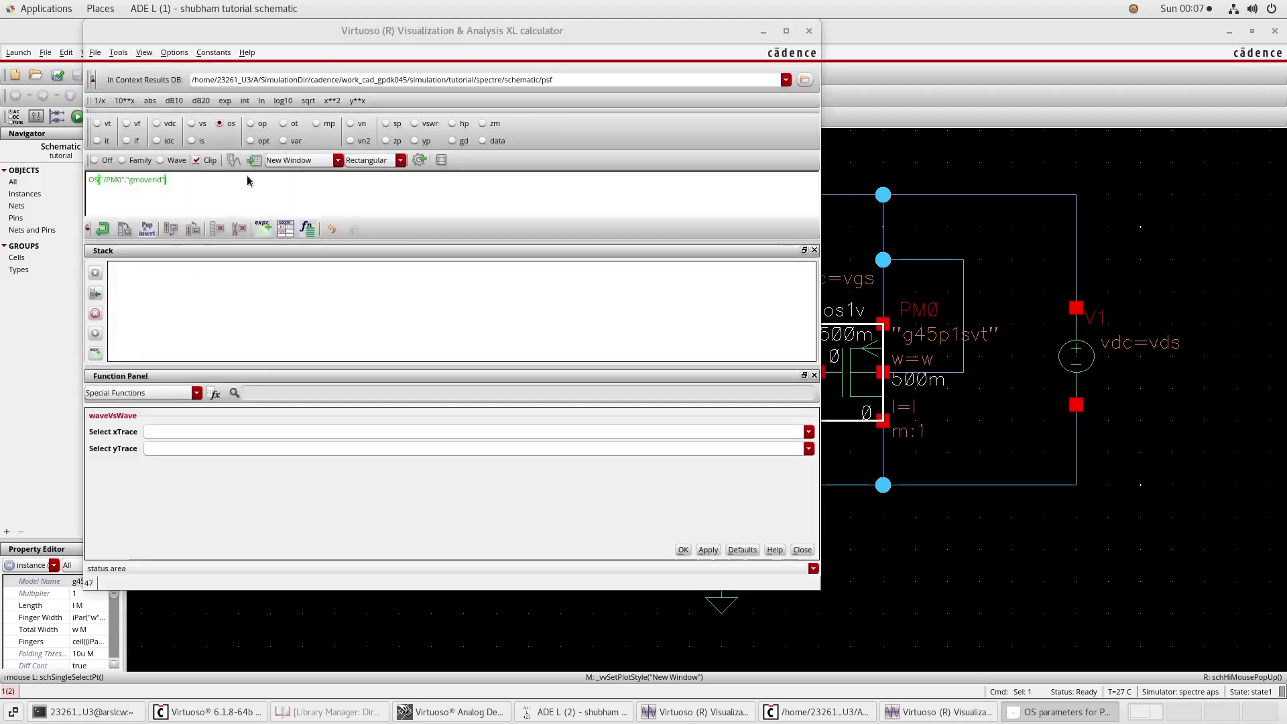
left_click(102, 229)
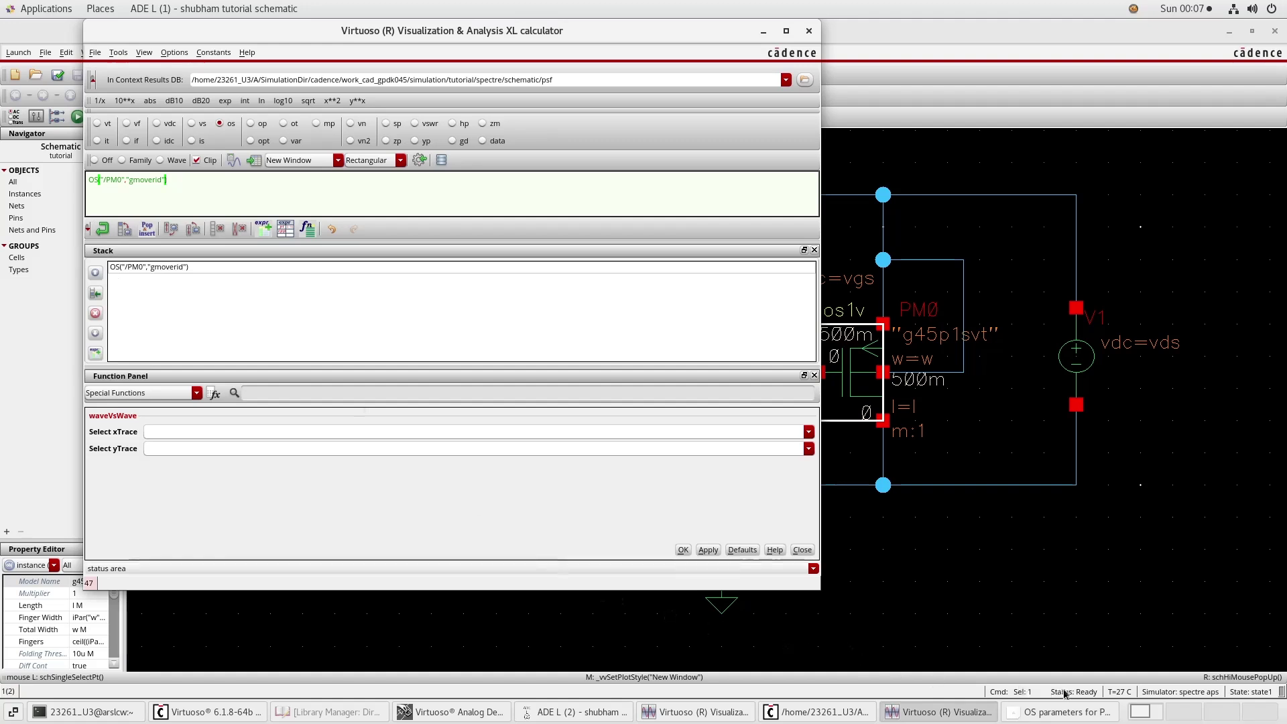
left_click(1066, 714)
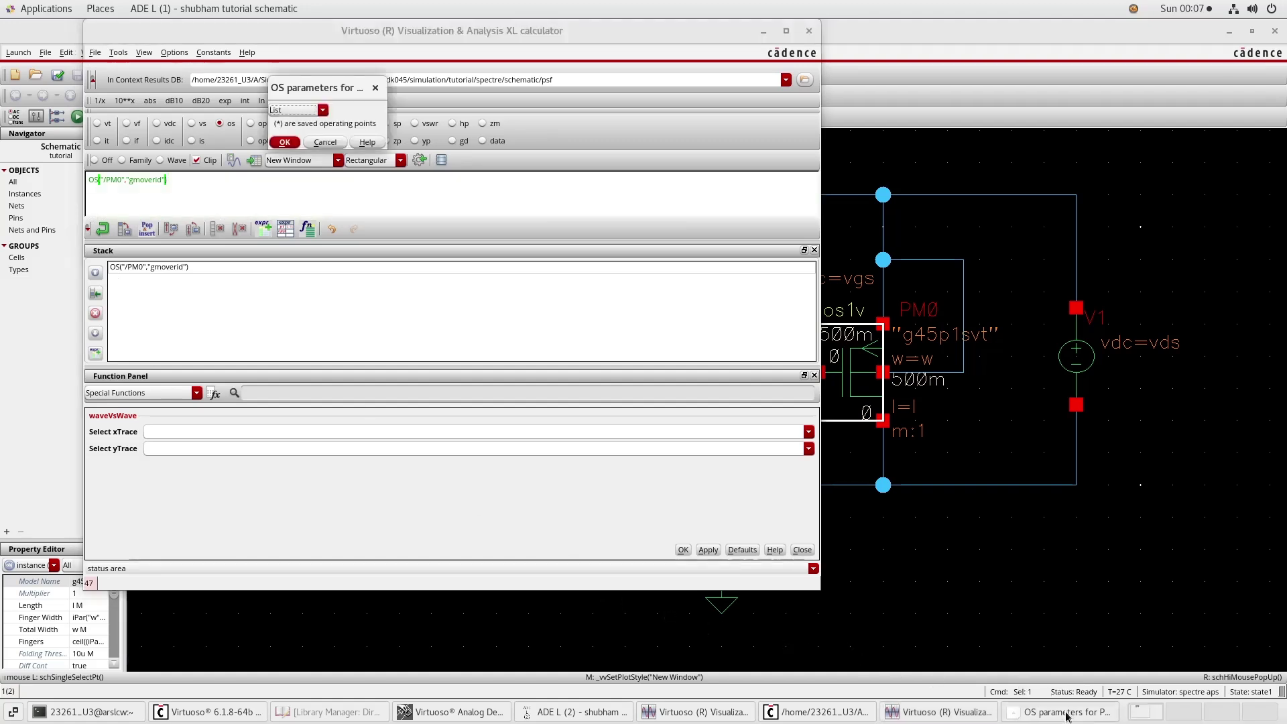
left_click(320, 110)
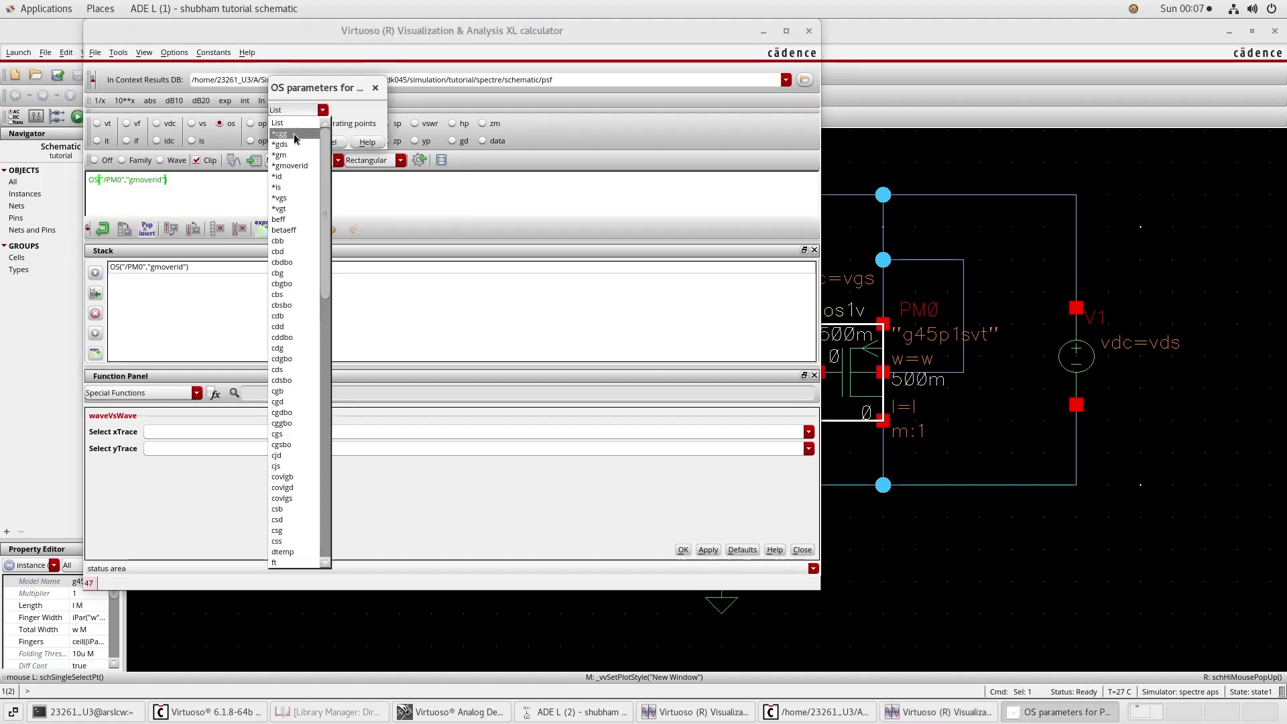
left_click(280, 176)
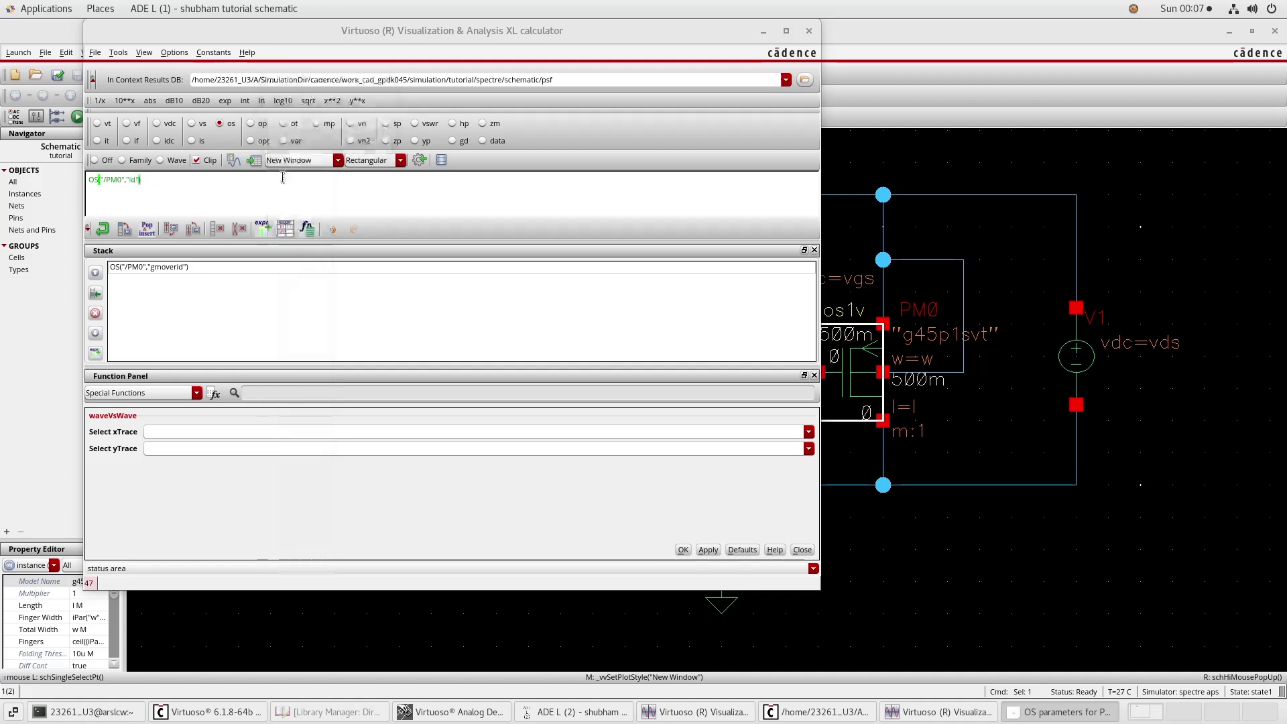
left_click(102, 229)
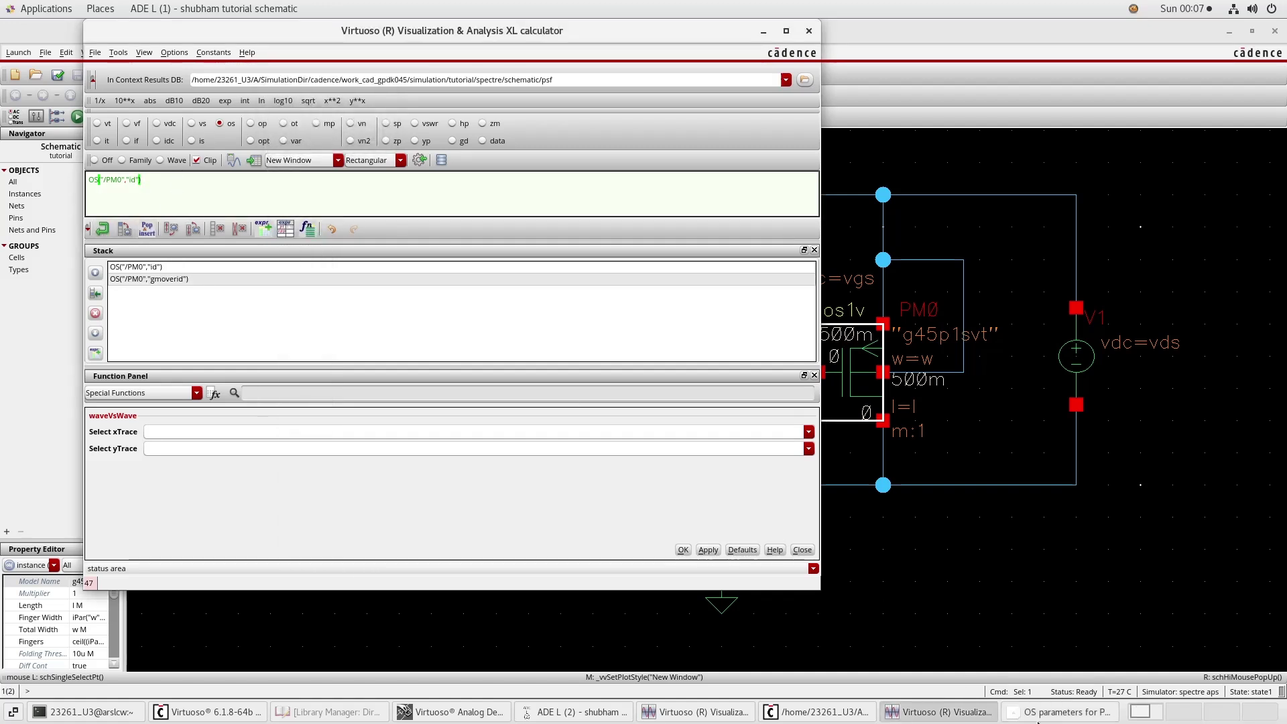
Step: Push PM0's vgs and gds operating-point expressions onto the stack
left_click(1039, 710)
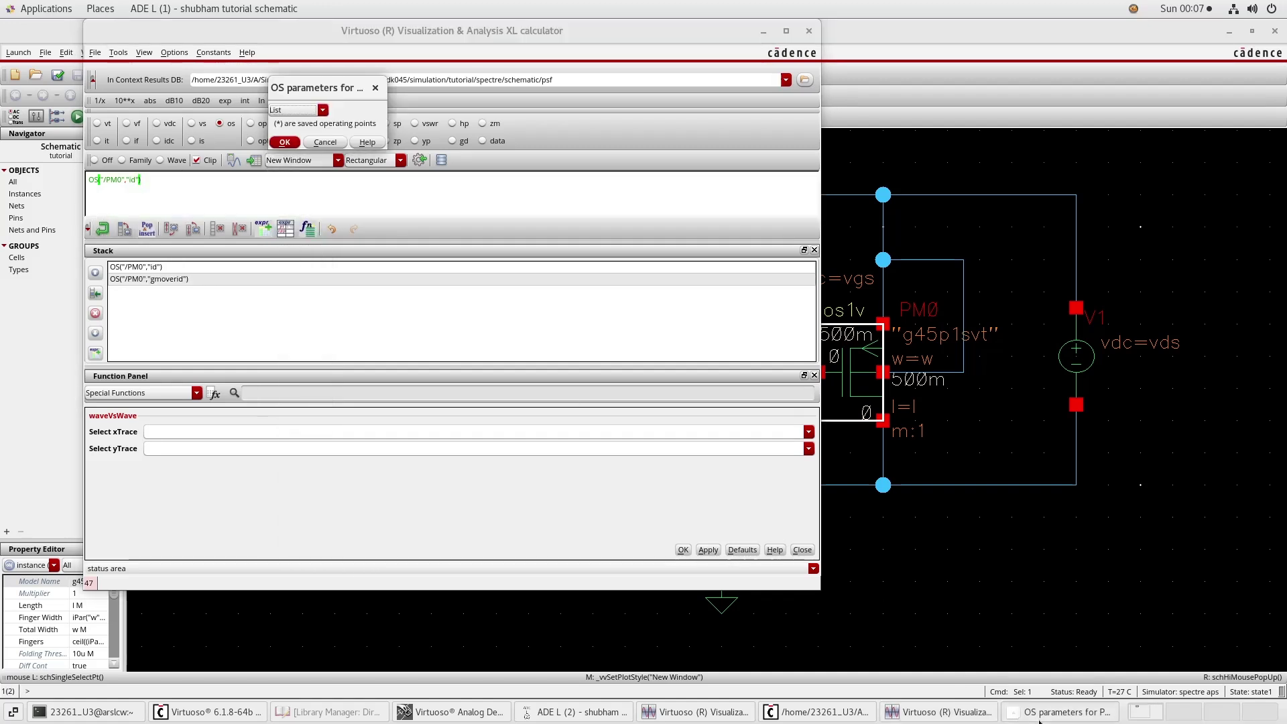
left_click(302, 113)
left_click(285, 195)
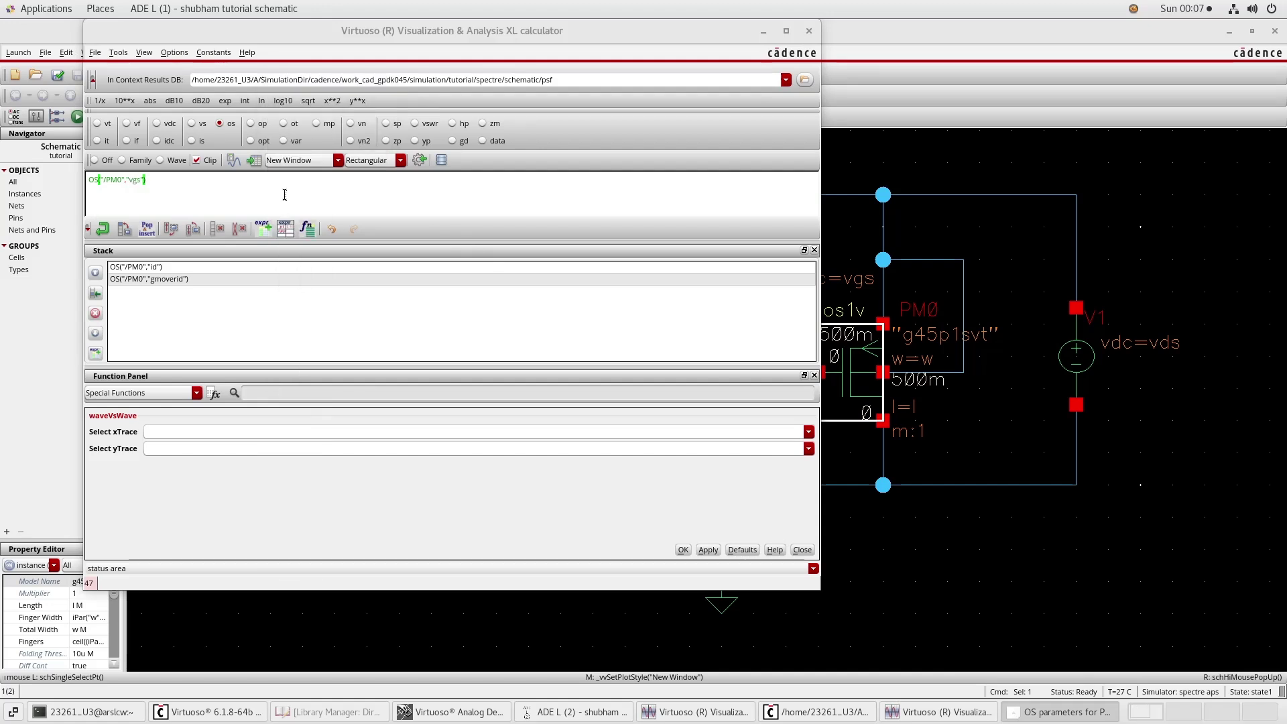
left_click(101, 229)
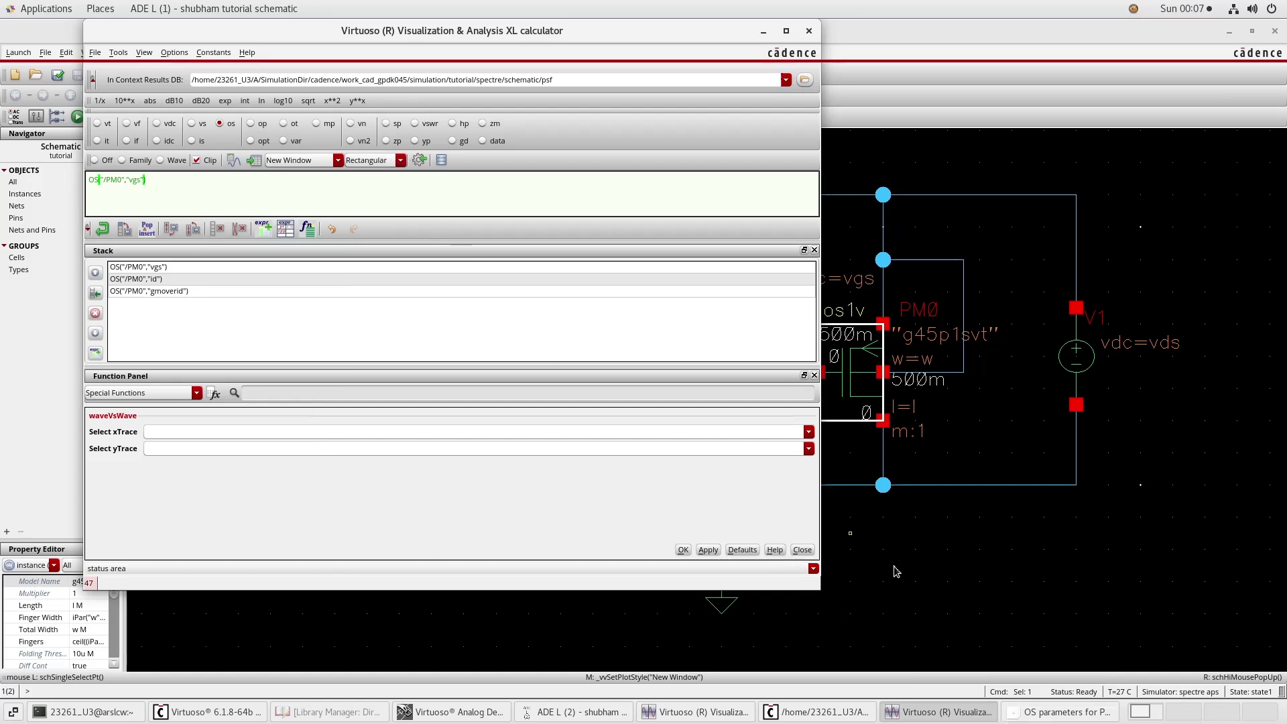
left_click(1042, 712)
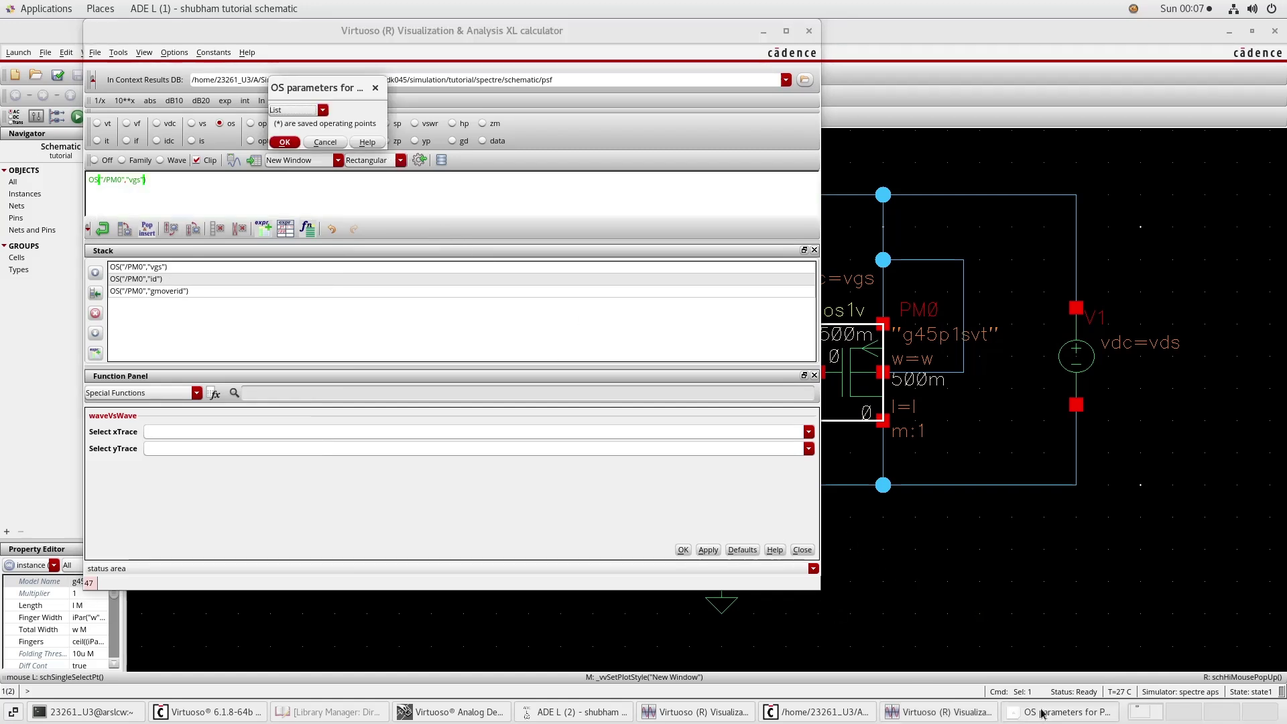
left_click(302, 109)
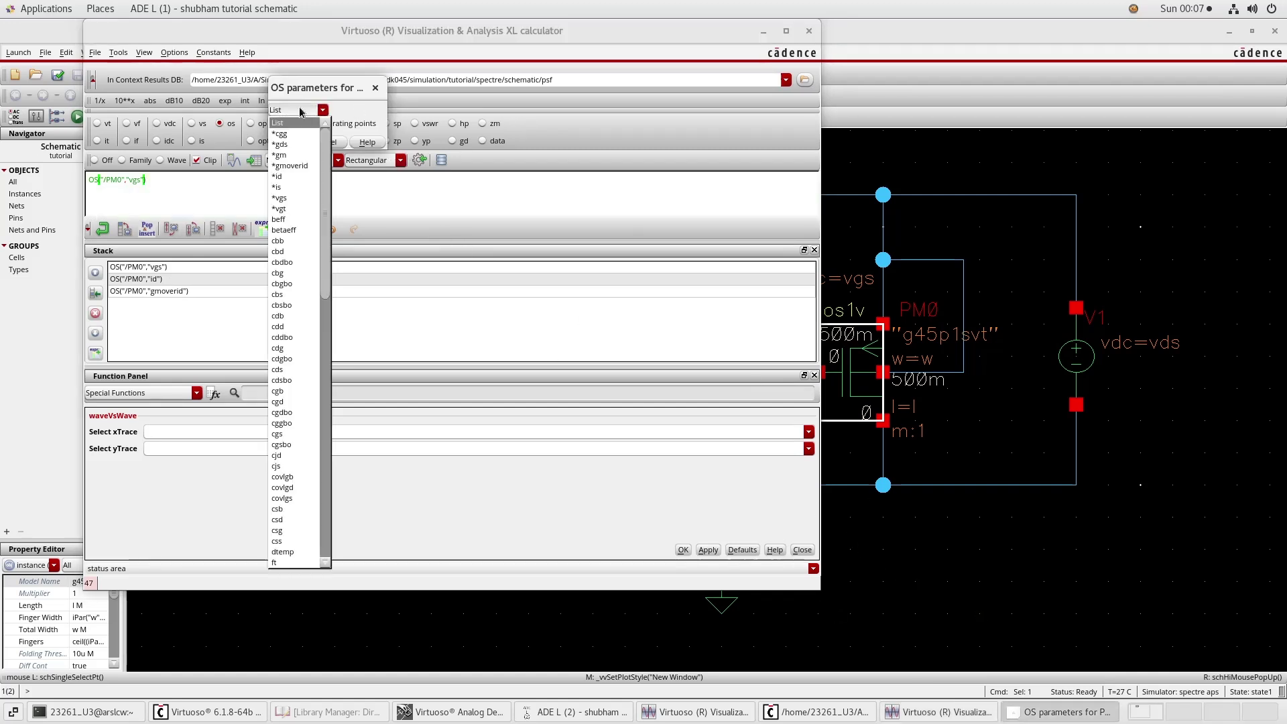
left_click(281, 144)
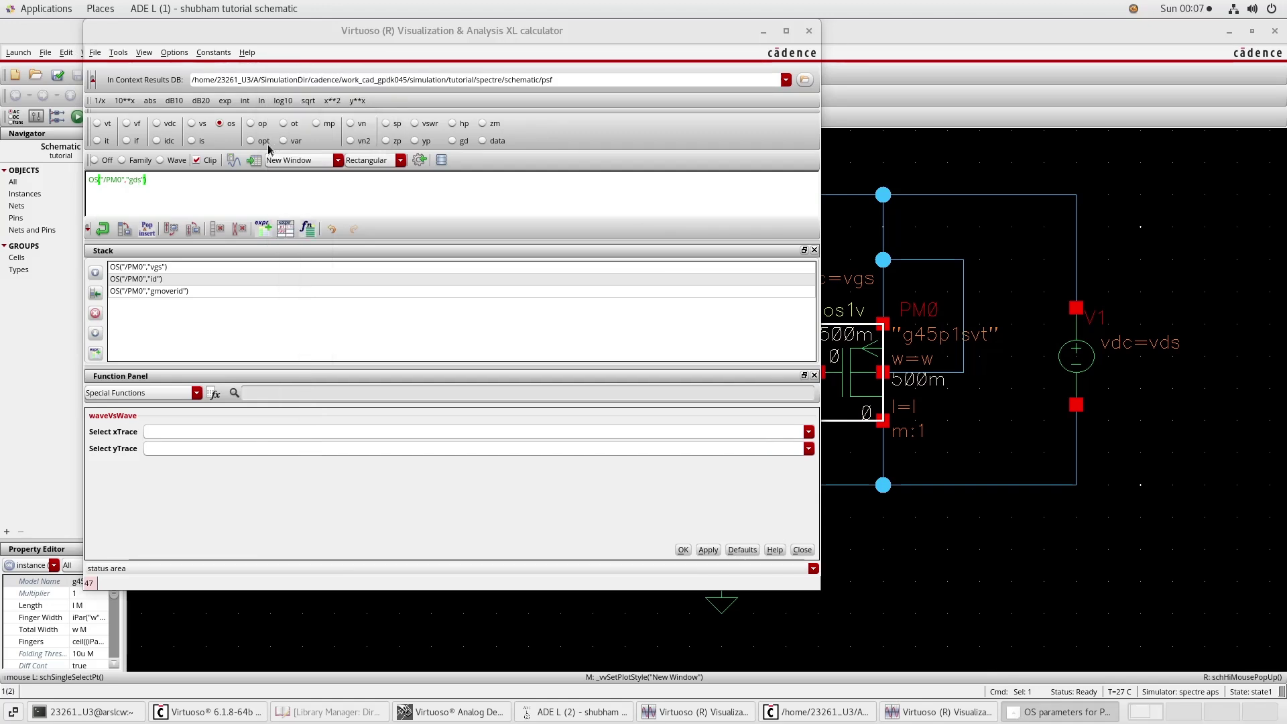
left_click(103, 229)
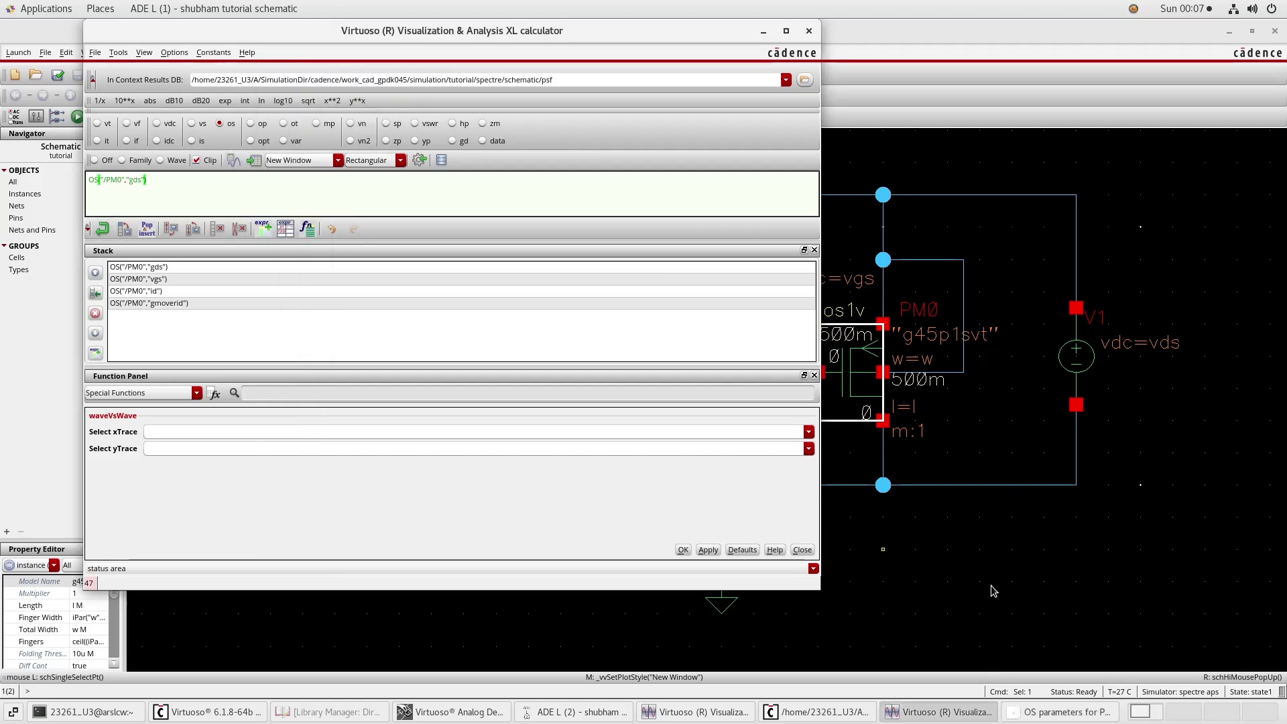
Step: Push PM0's vgt and cgg operating-point expressions onto the stack
left_click(322, 109)
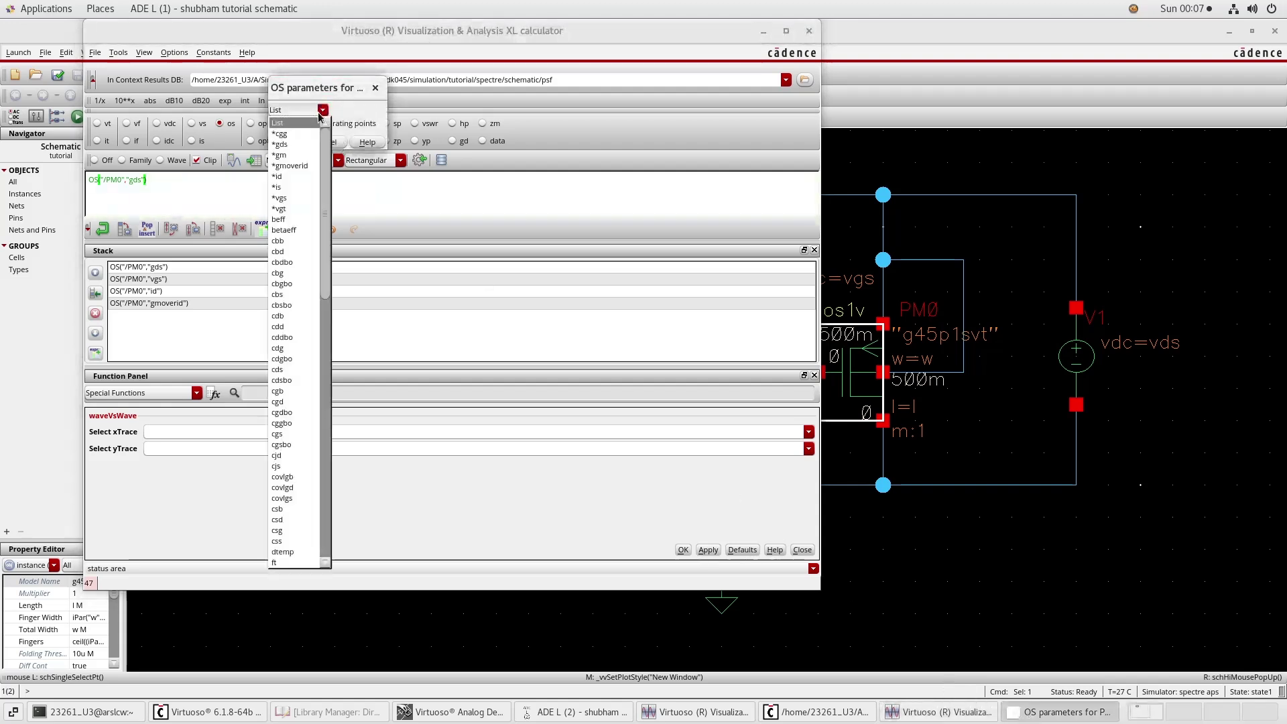
left_click(284, 210)
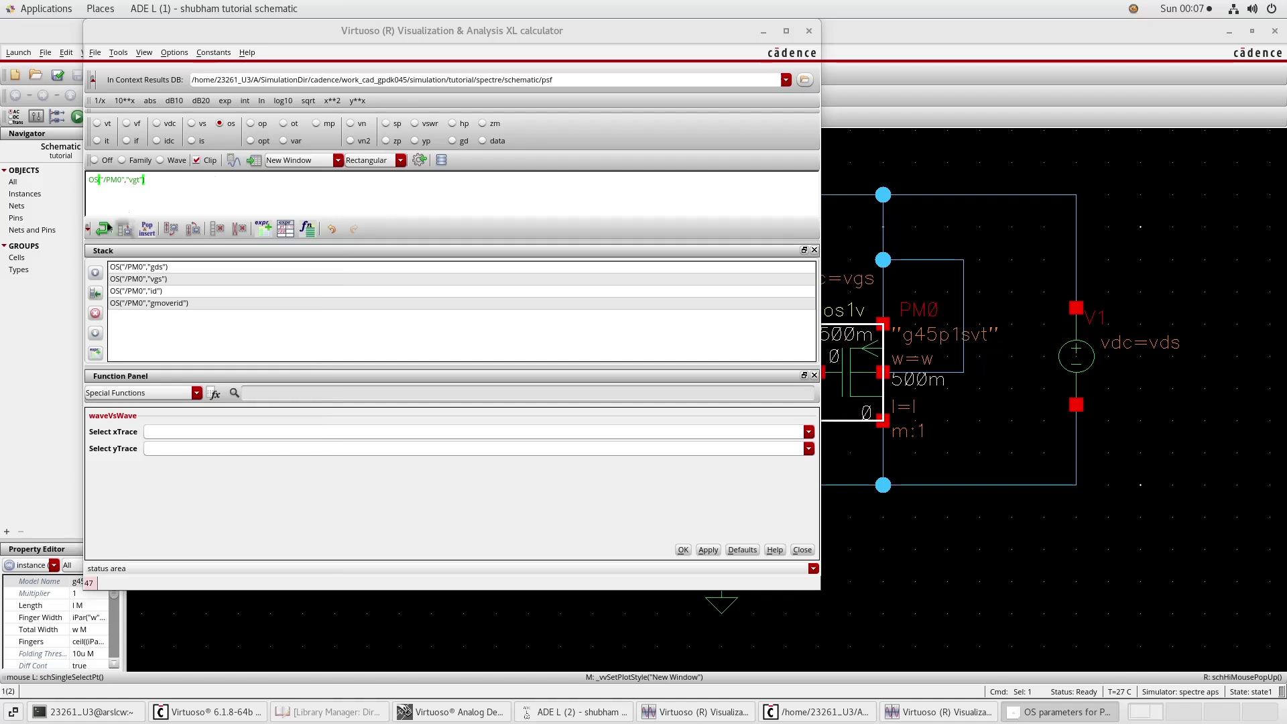
left_click(101, 228)
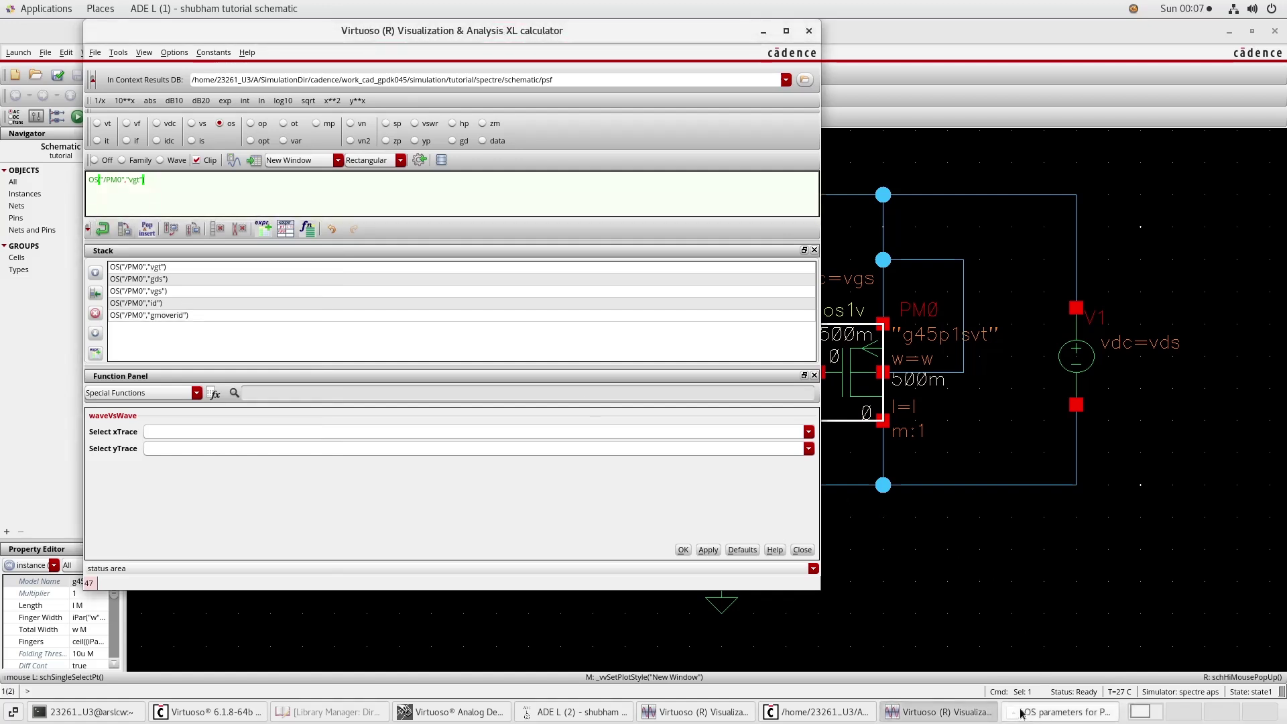
left_click(1015, 711)
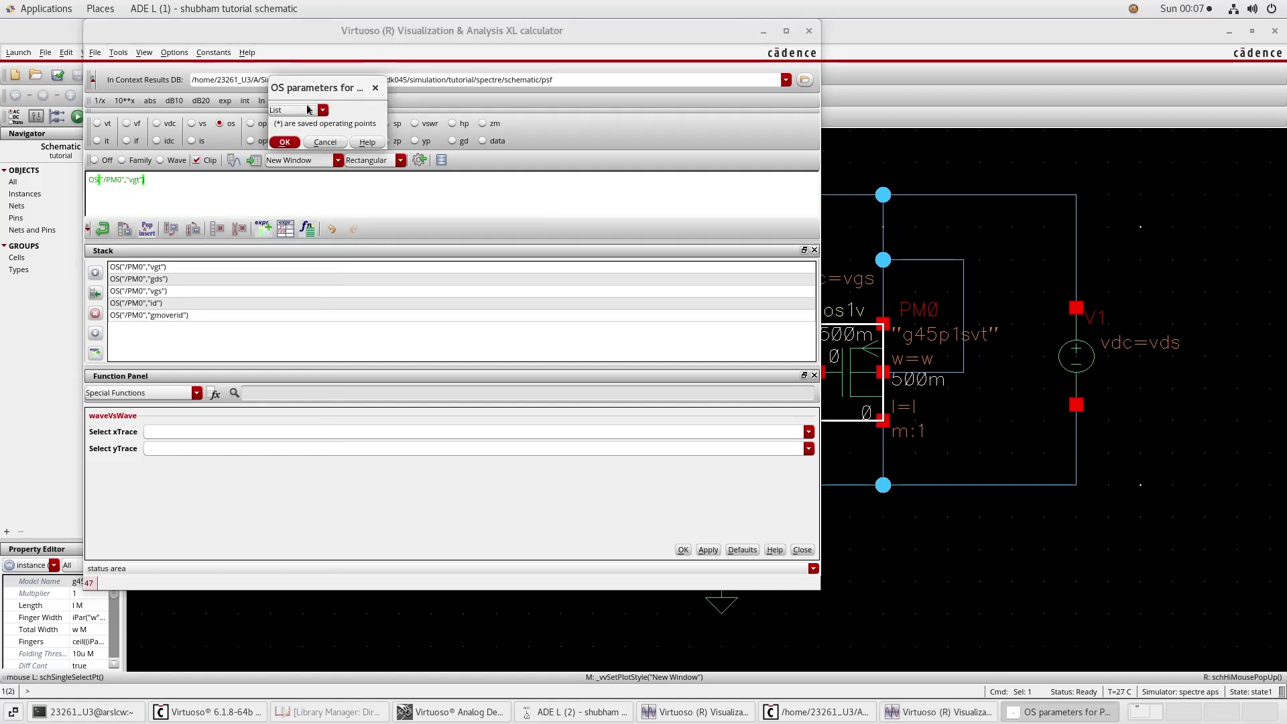
left_click(321, 109)
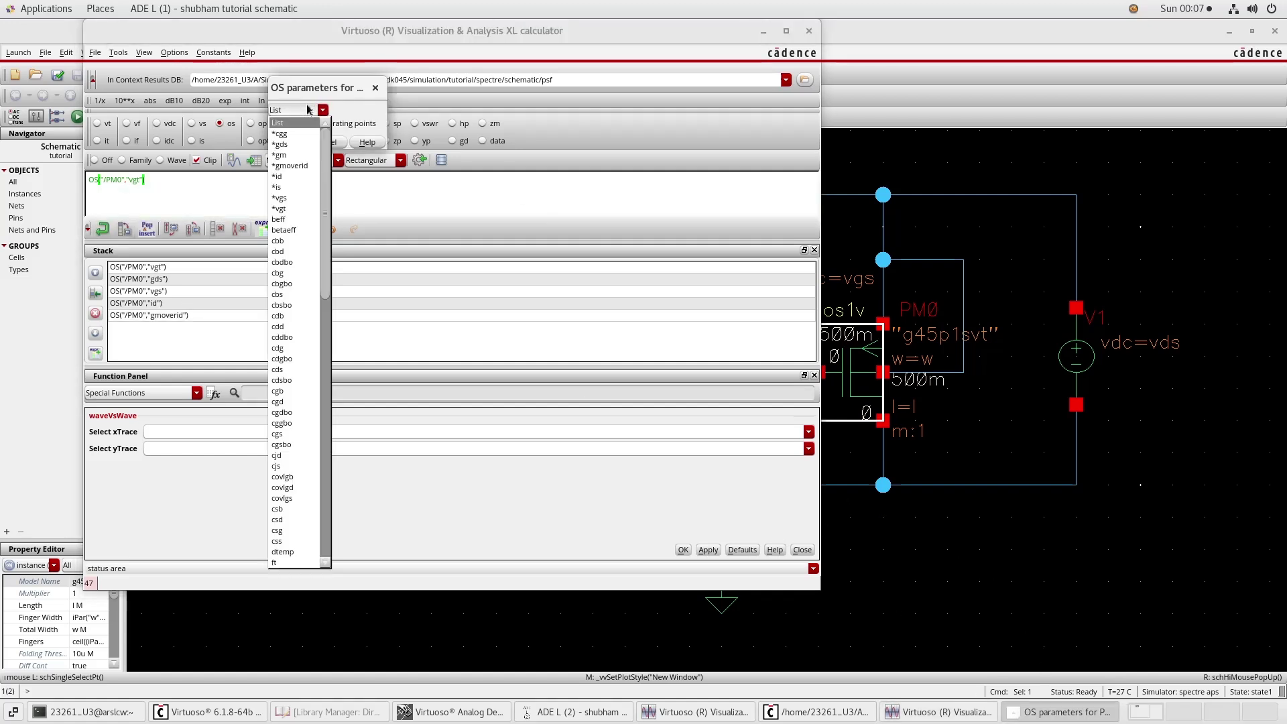
left_click(290, 137)
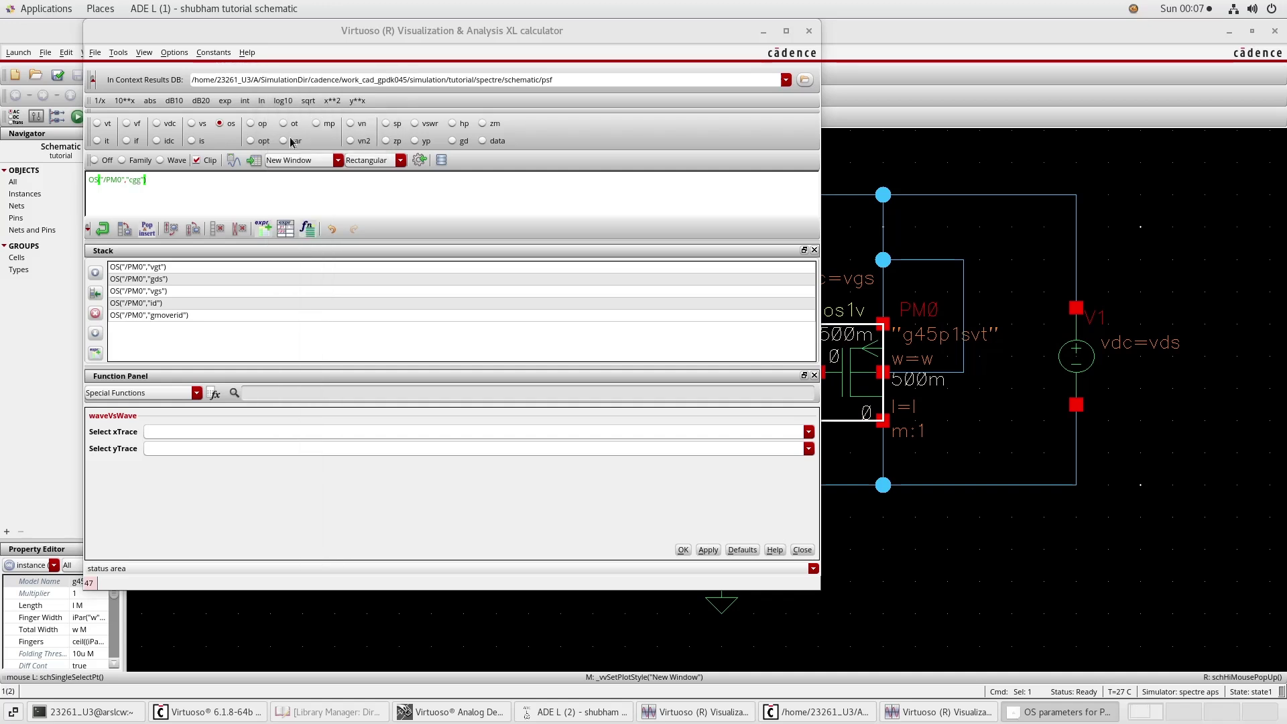
left_click(101, 229)
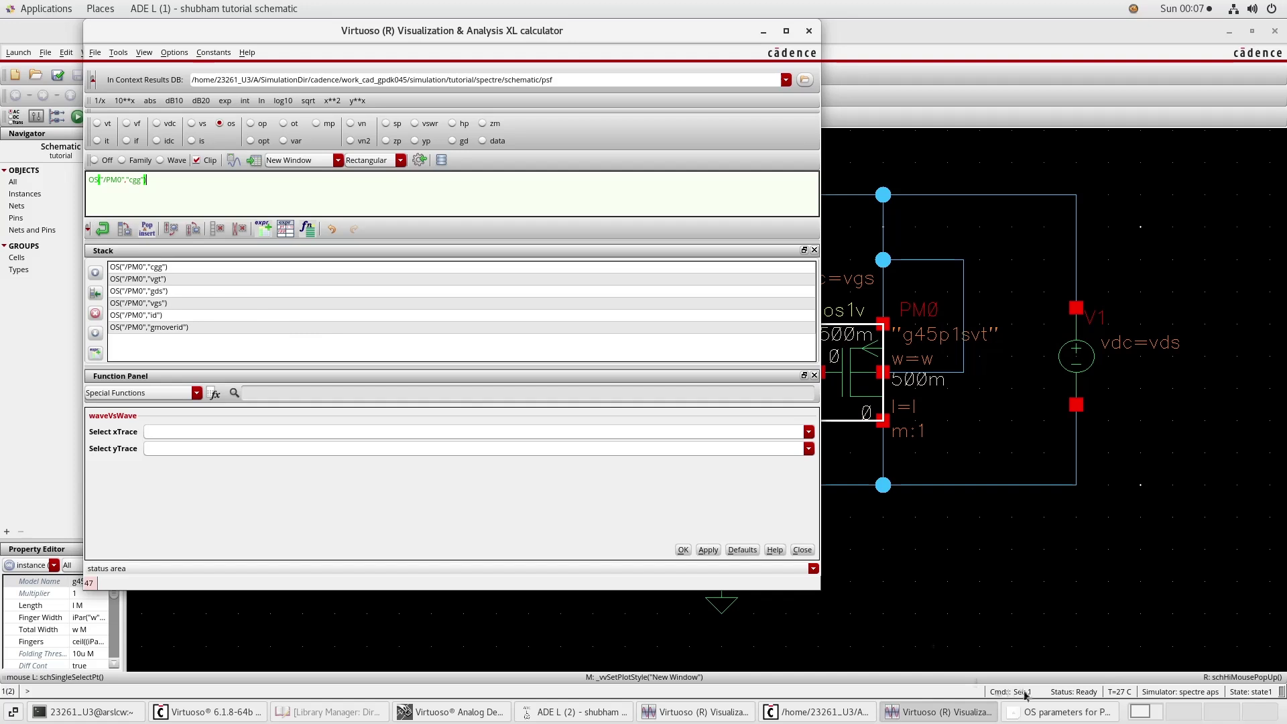
Step: Push PM0's gm onto the stack, clear the buffer, and drag gm back into it
left_click(1066, 712)
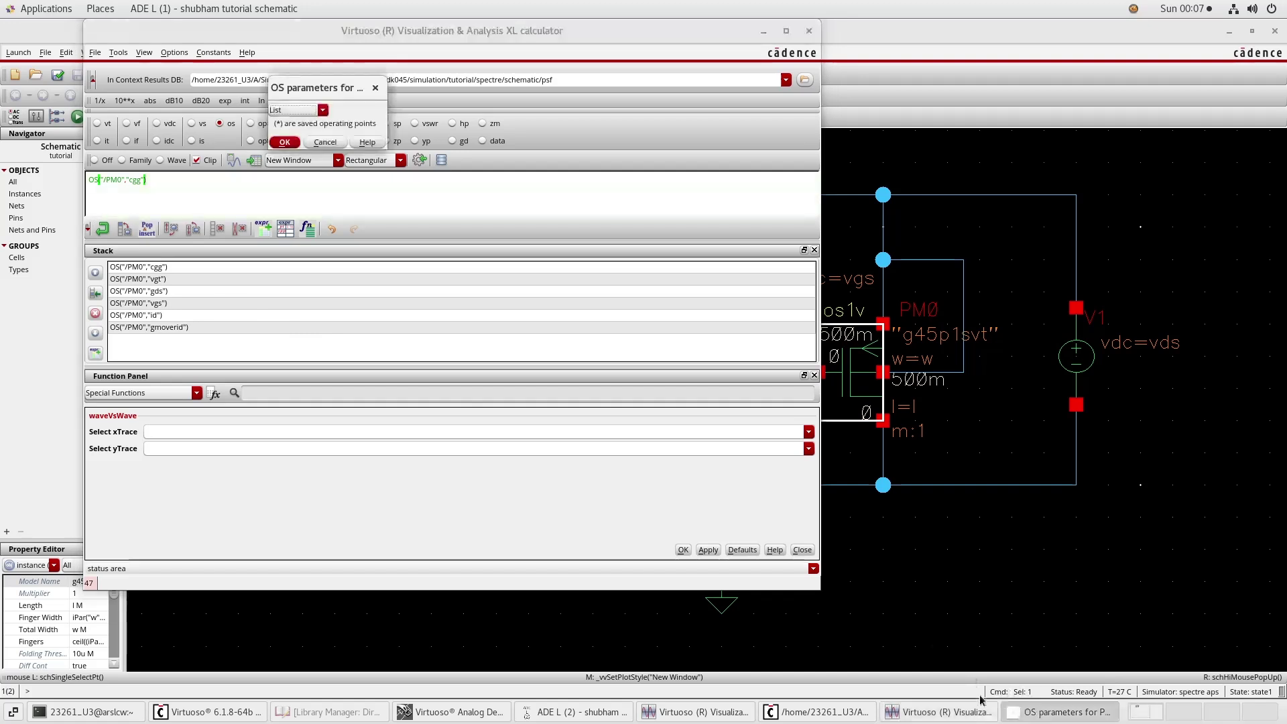
left_click(312, 110)
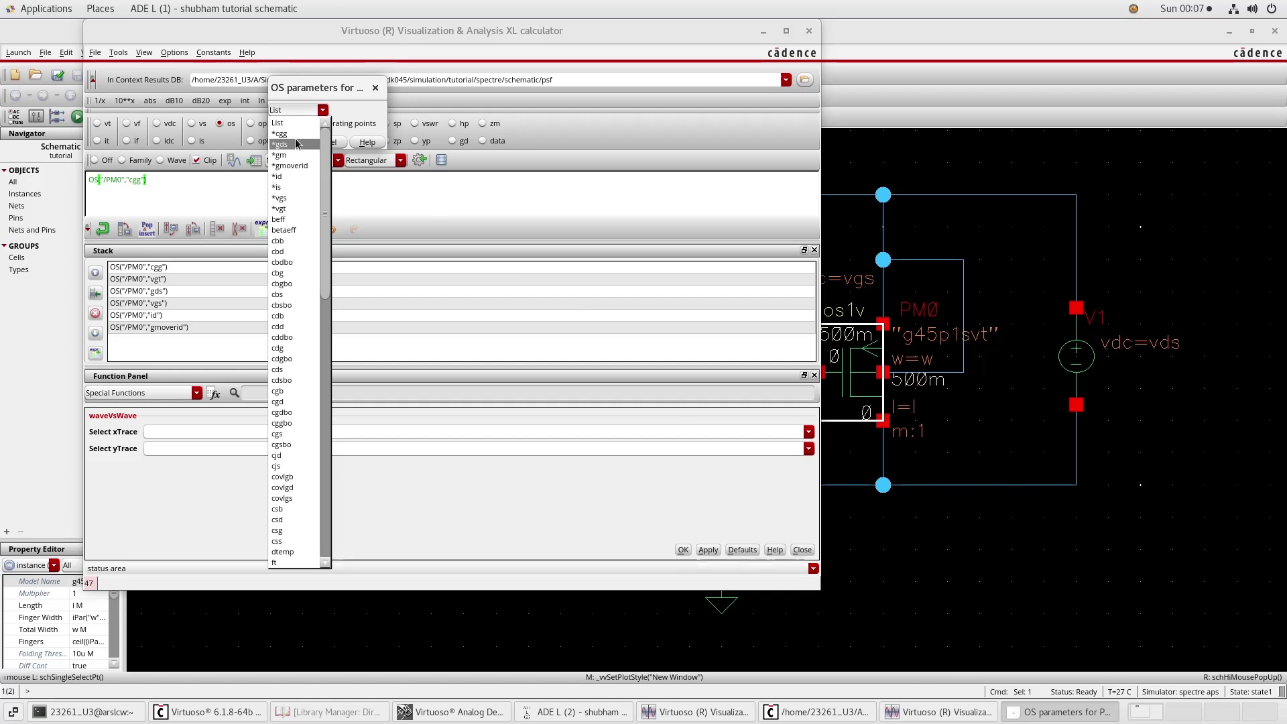
left_click(292, 155)
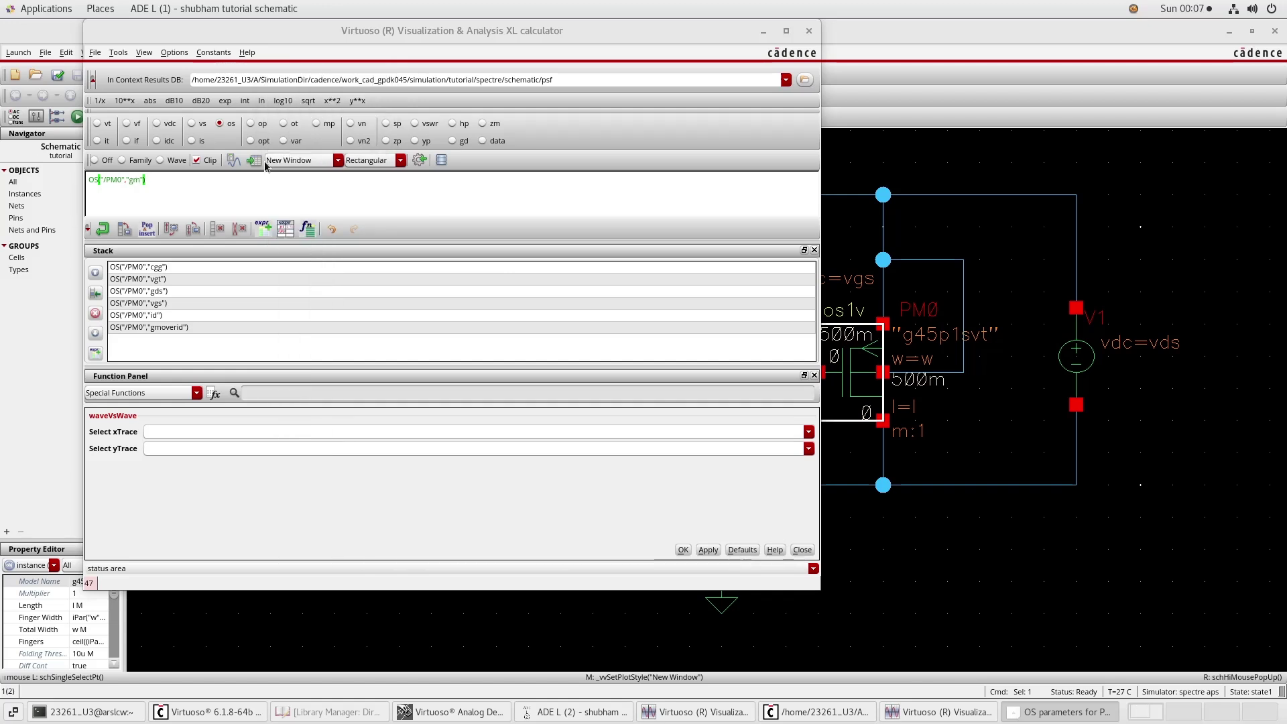
left_click(101, 229)
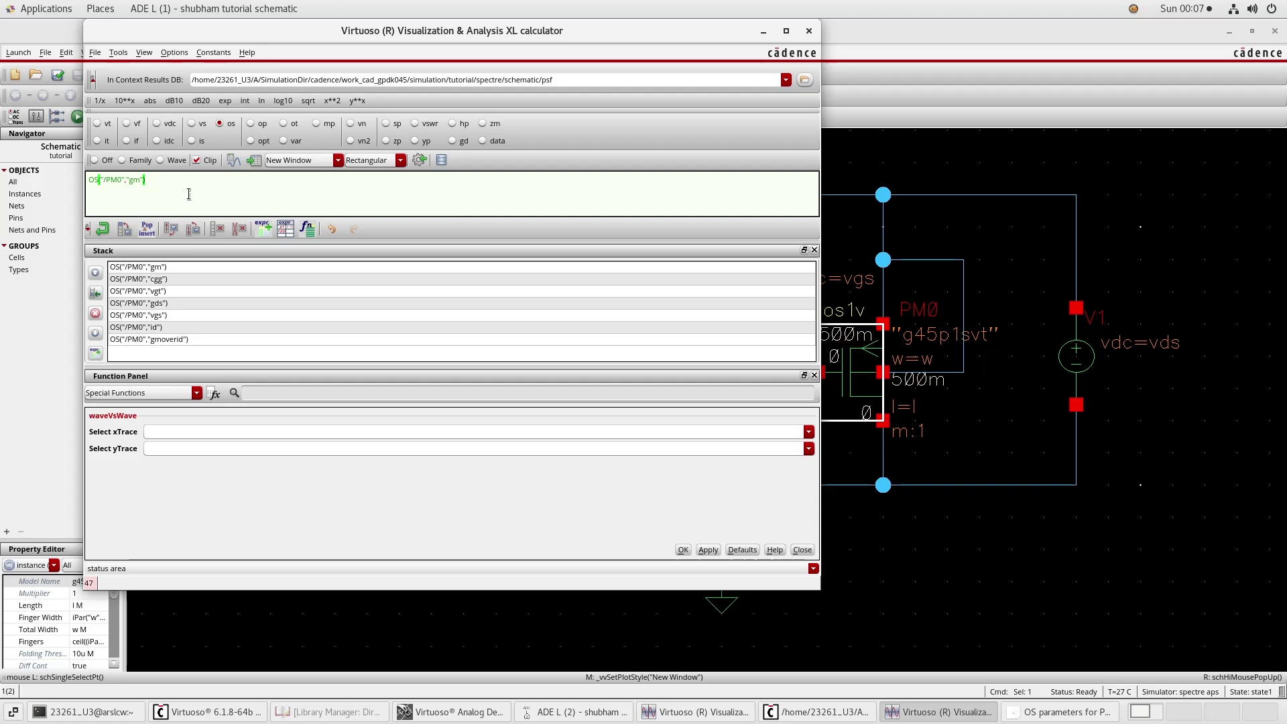
left_click_drag(189, 187, 83, 177)
key("BackSpace")
left_click_drag(158, 270, 163, 178)
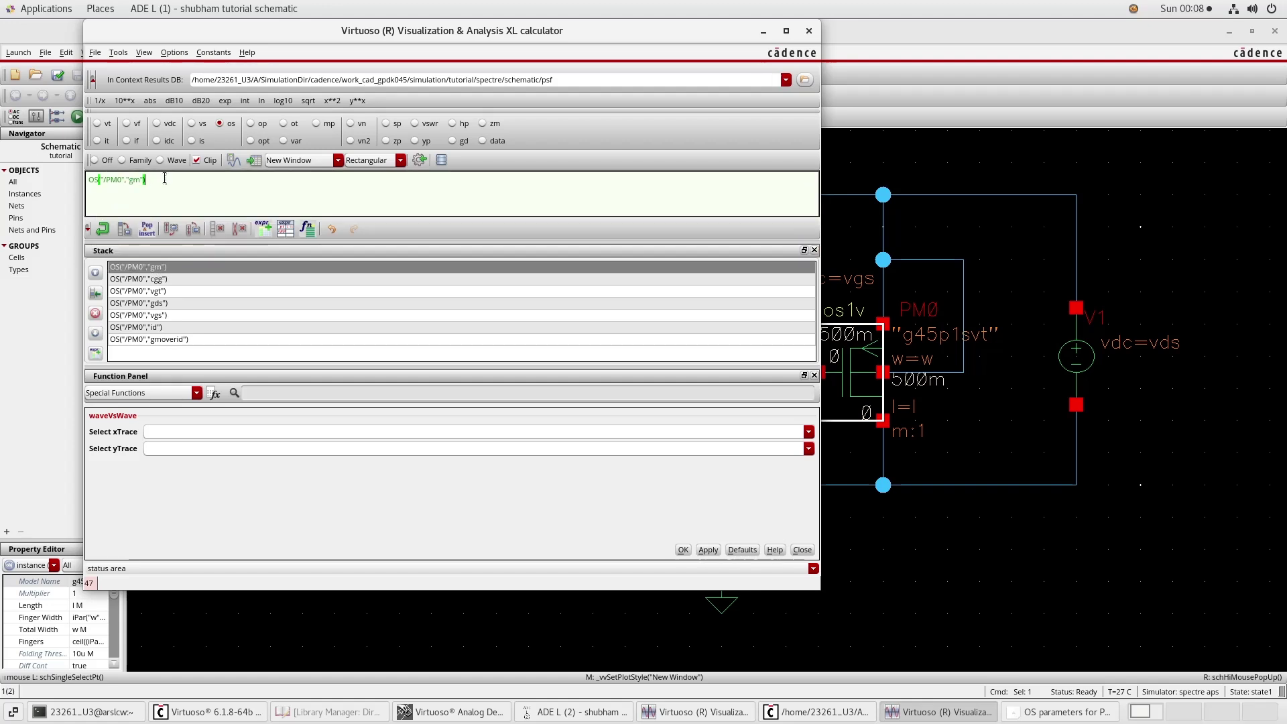
type("/")
Step: Stack gm/gds and apply waveVsWave with gmoverid as xTrace and gm/gds as yTrace
left_click_drag(157, 304, 154, 187)
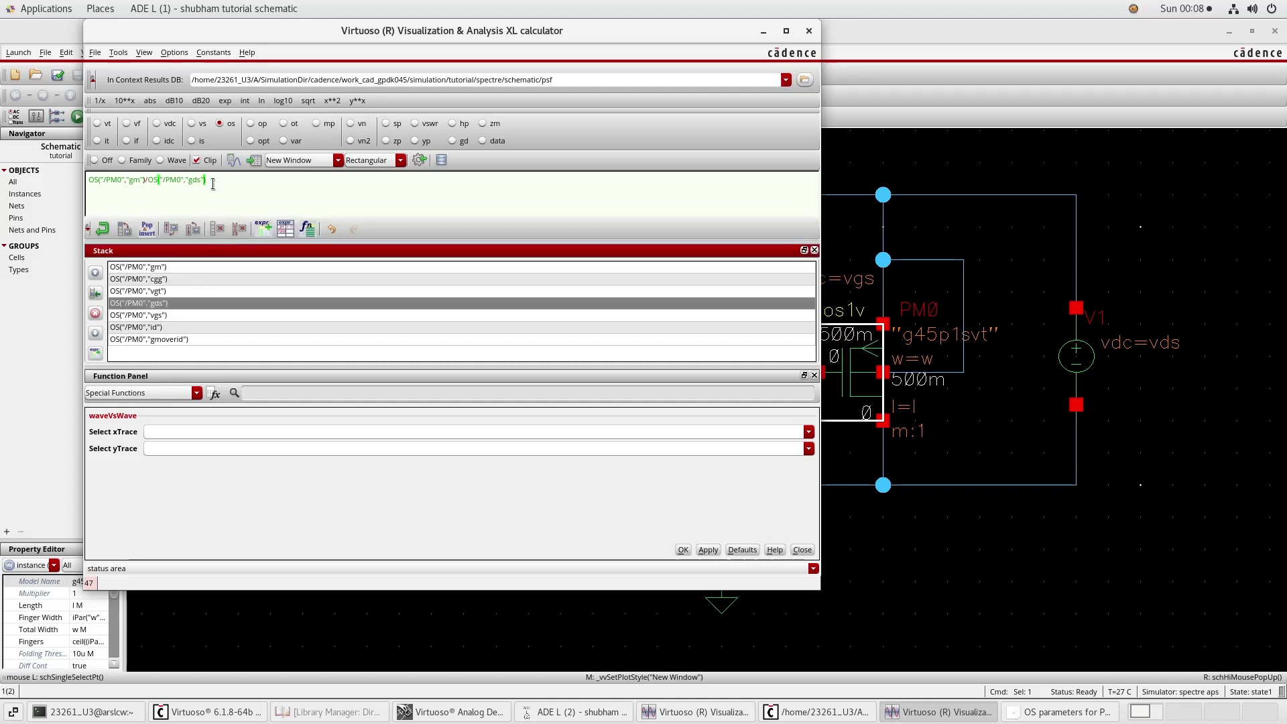
left_click(103, 228)
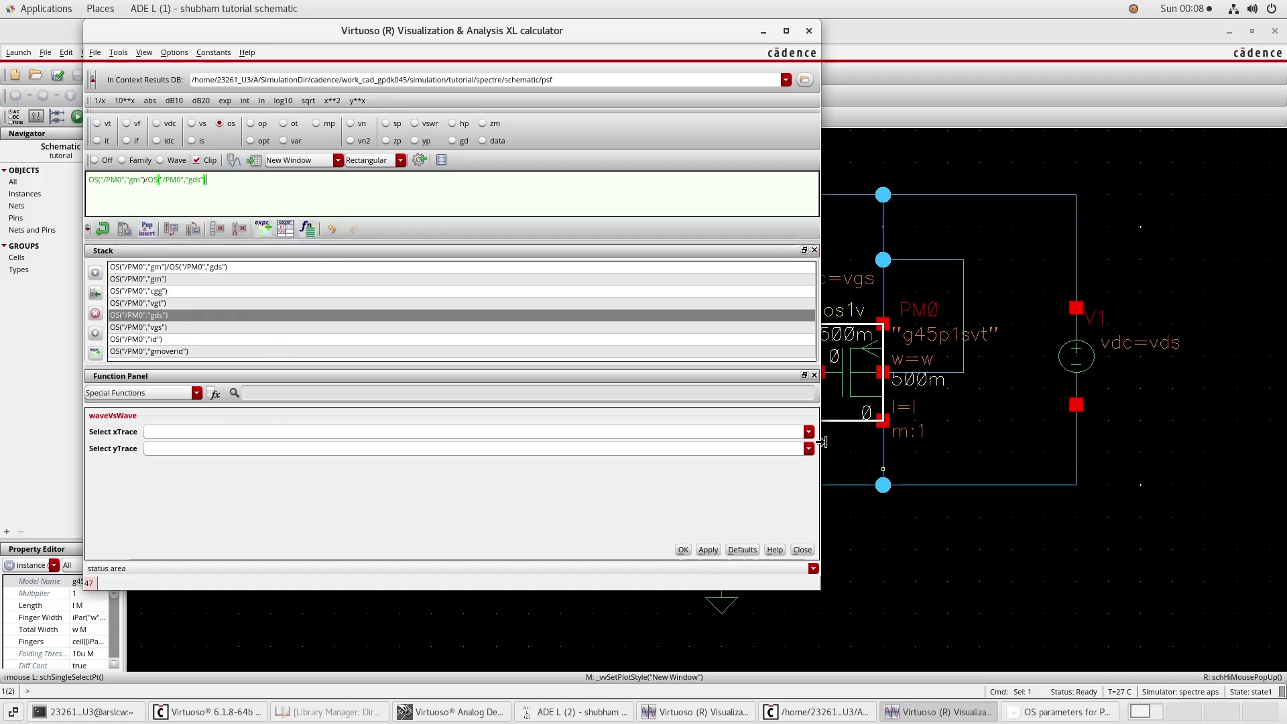
left_click(808, 433)
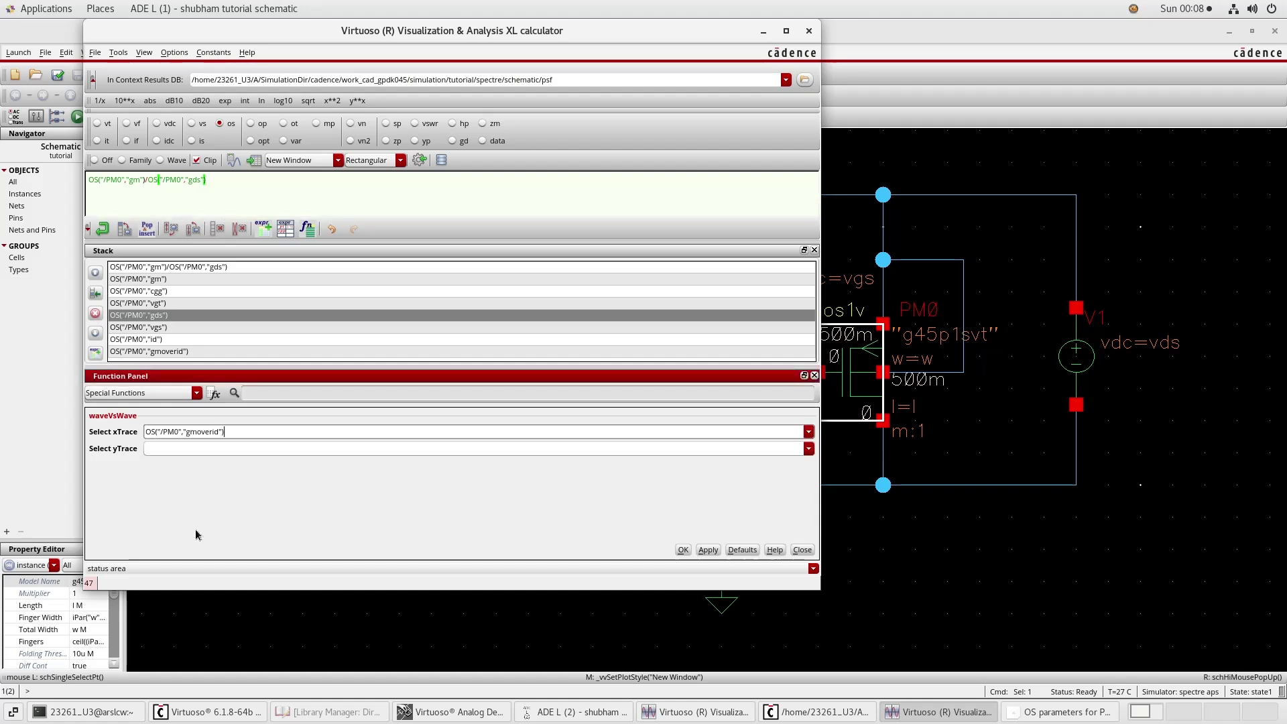
left_click(200, 531)
left_click(809, 449)
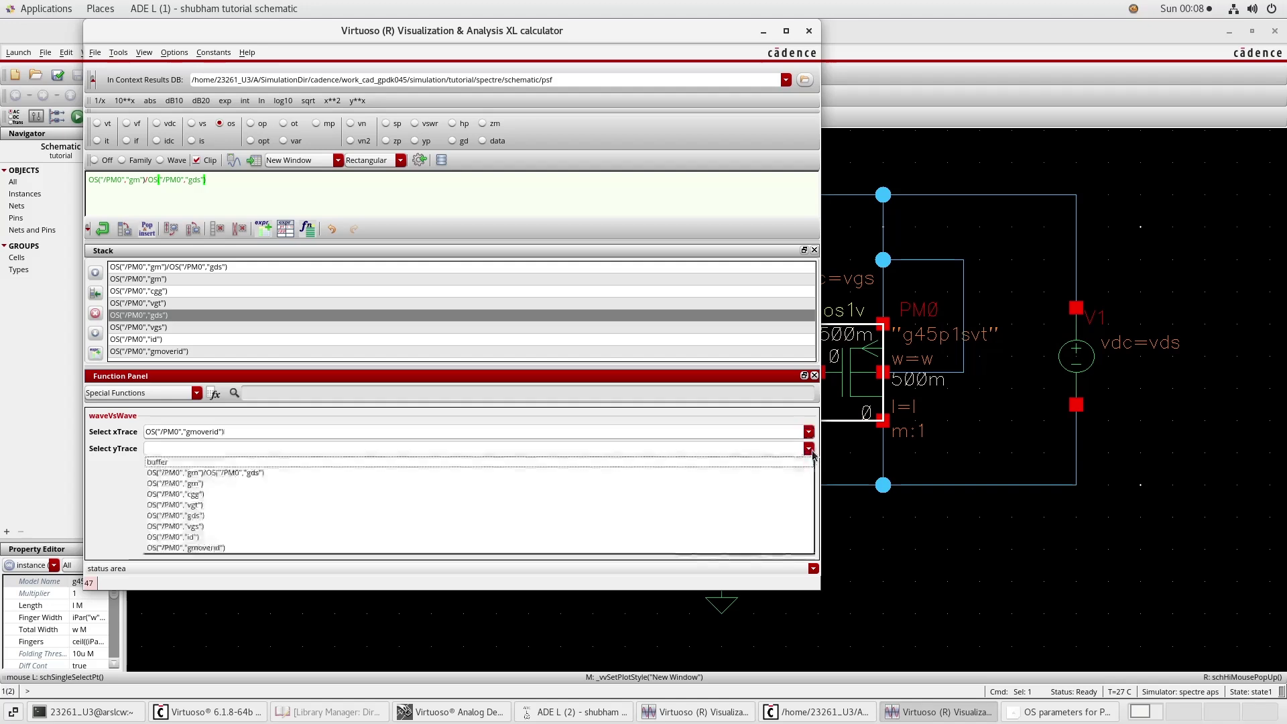
left_click(240, 473)
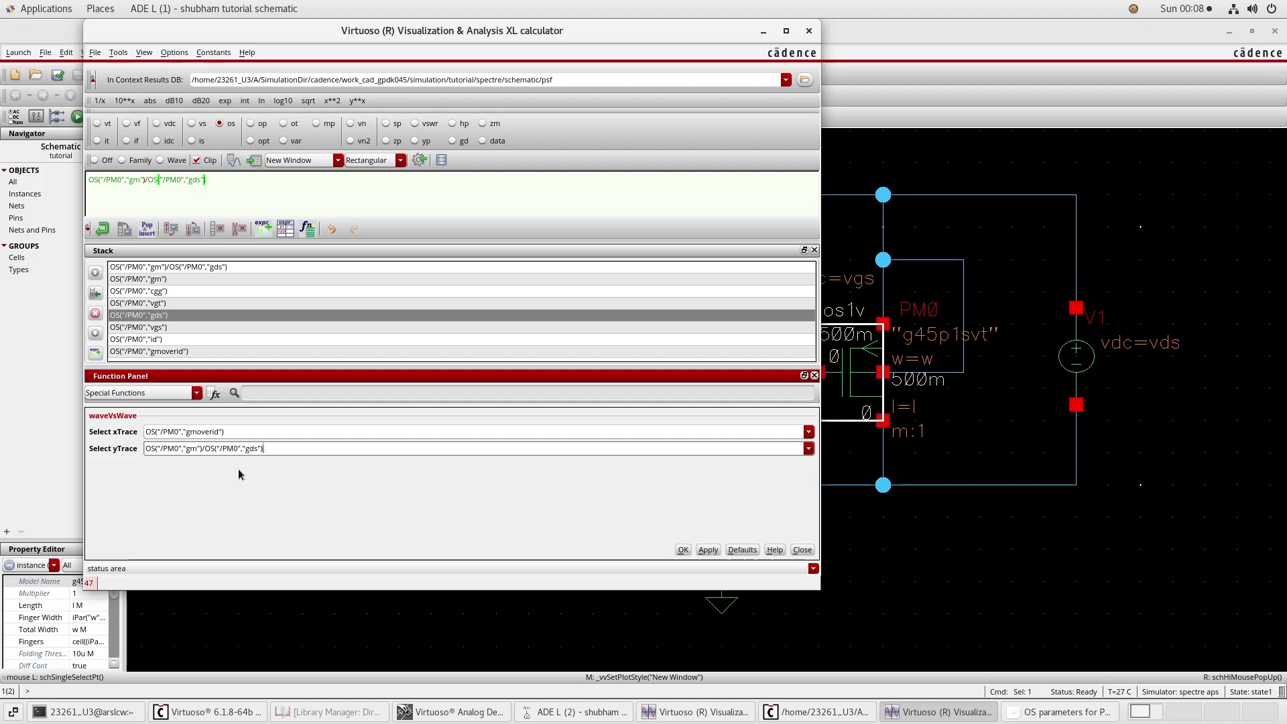
left_click(707, 549)
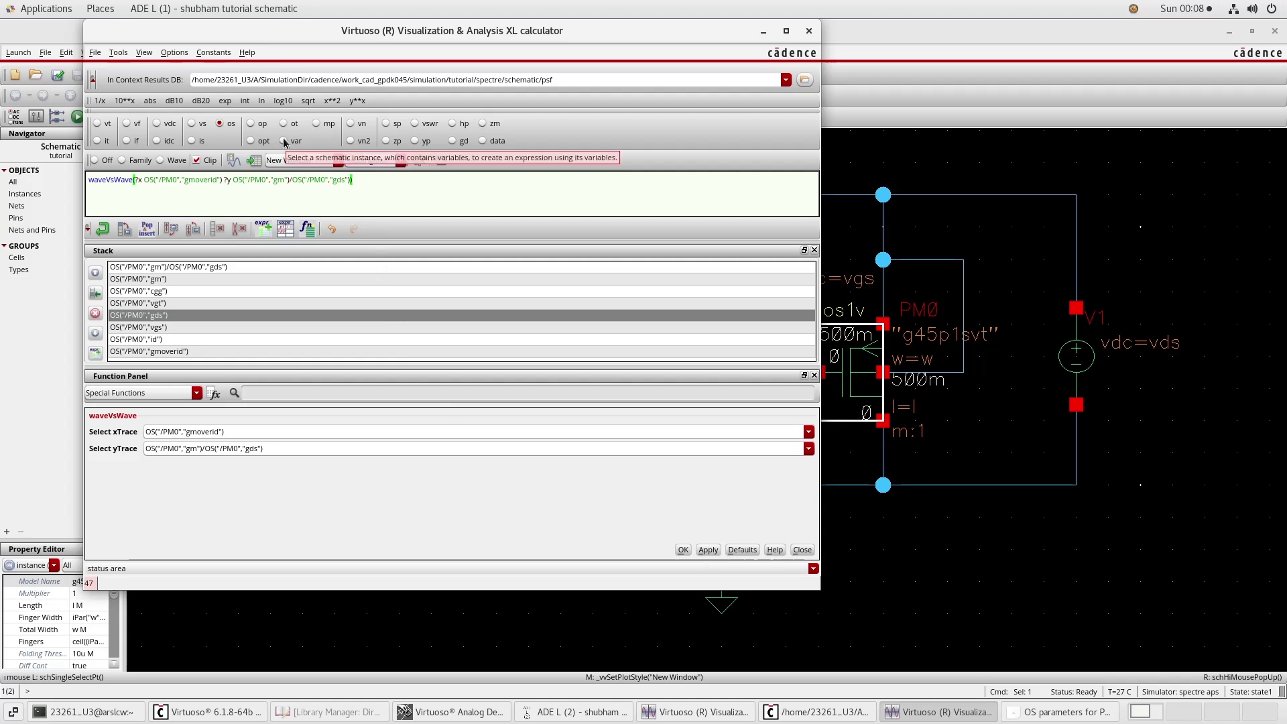
Step: Push PM0's width variable VAR("w") onto the stack and clear the buffer
left_click(284, 142)
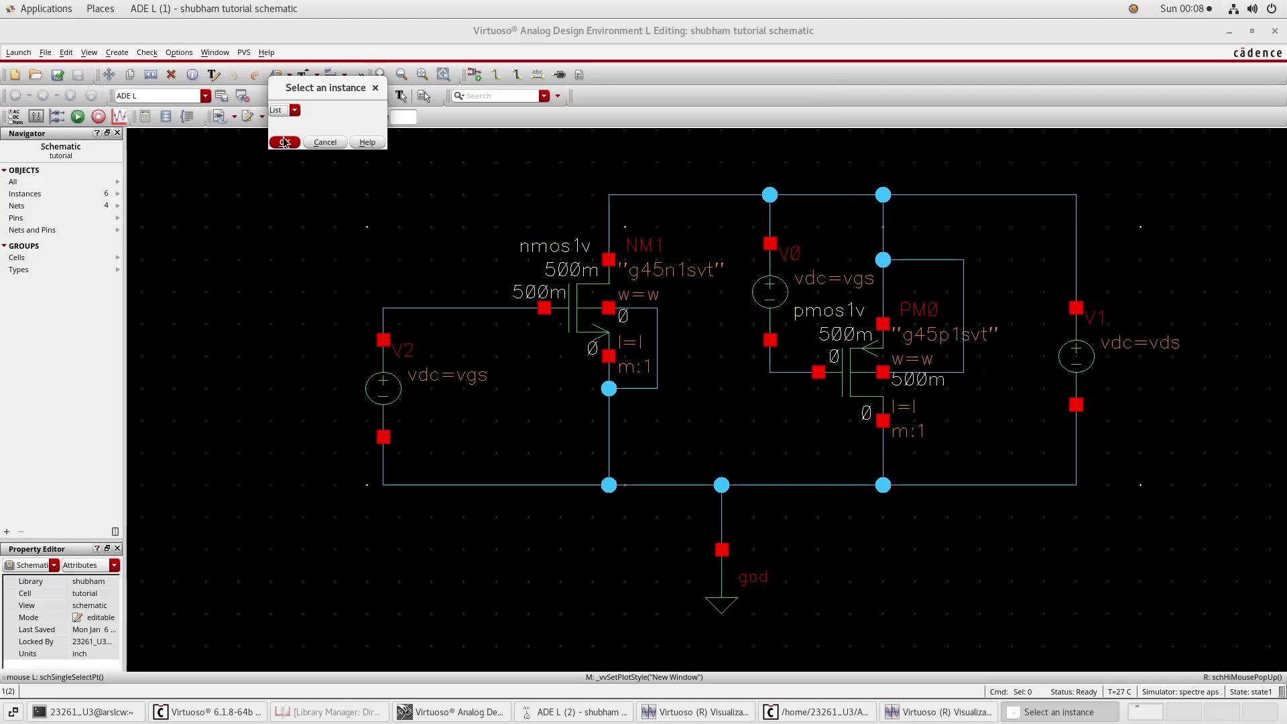
left_click(849, 372)
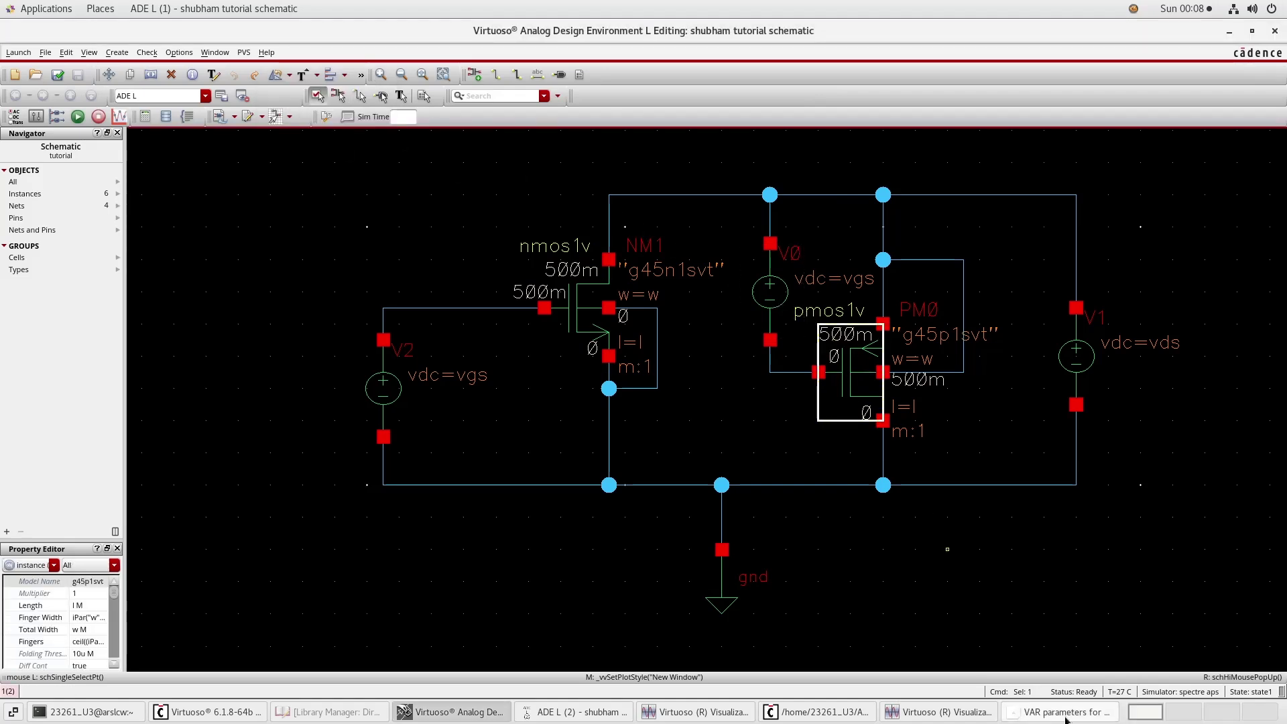
left_click(1066, 712)
left_click(294, 110)
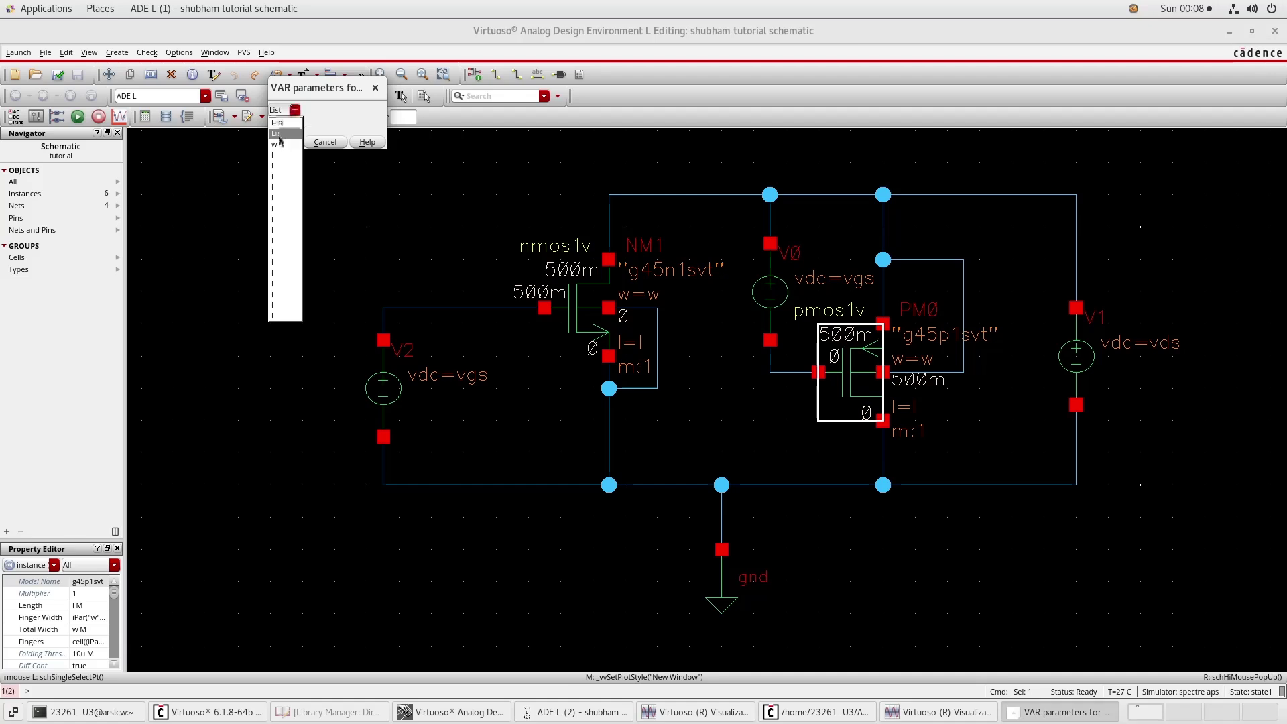
left_click(277, 143)
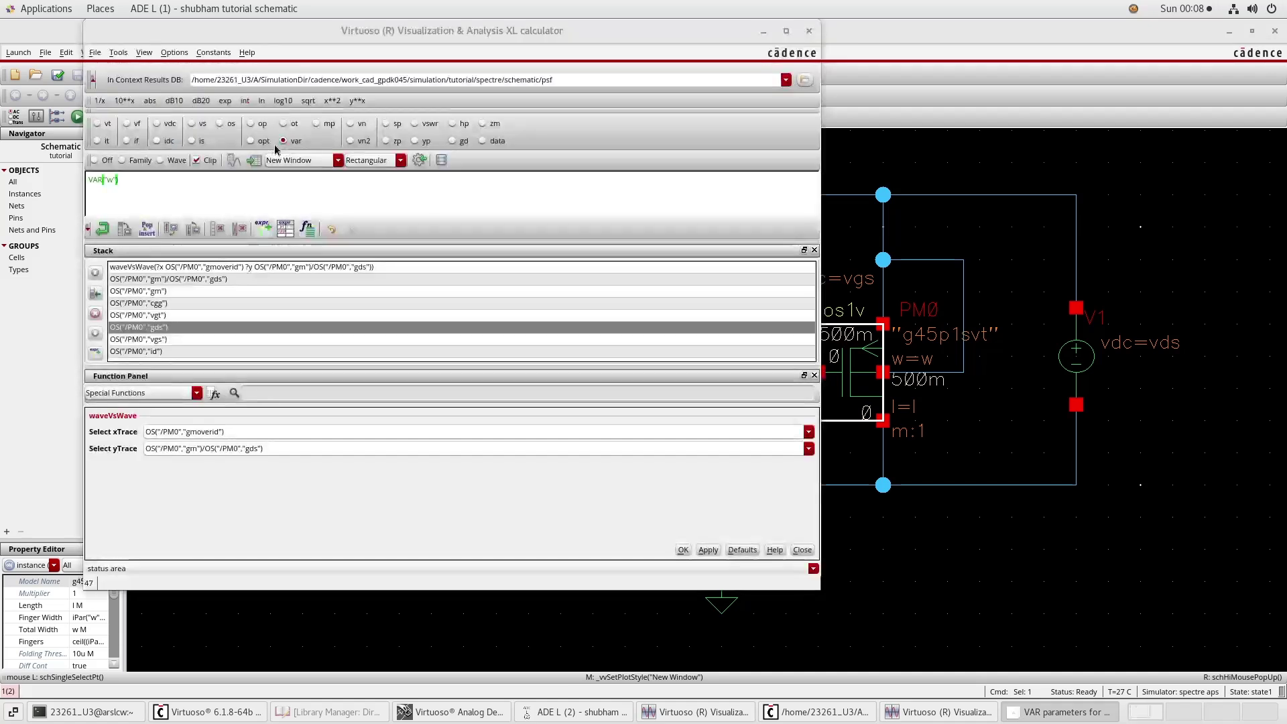
left_click(100, 229)
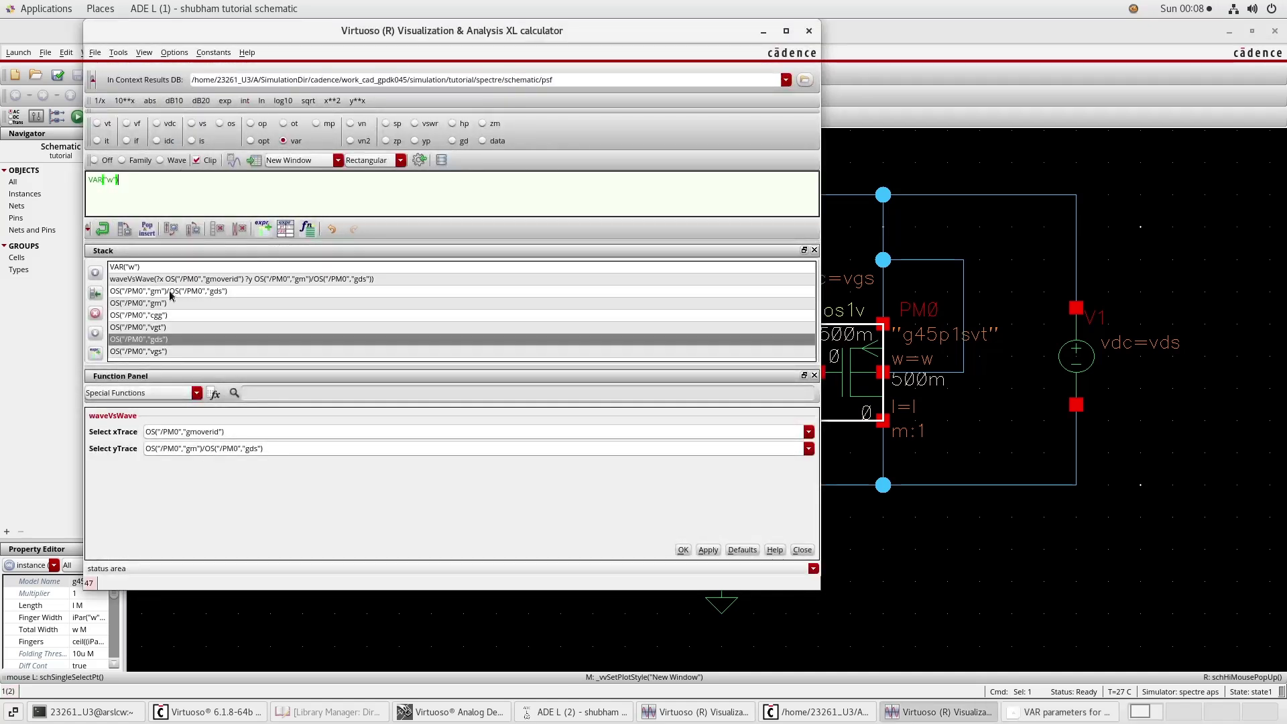
left_click_drag(122, 180, 88, 177)
key("BackSpace")
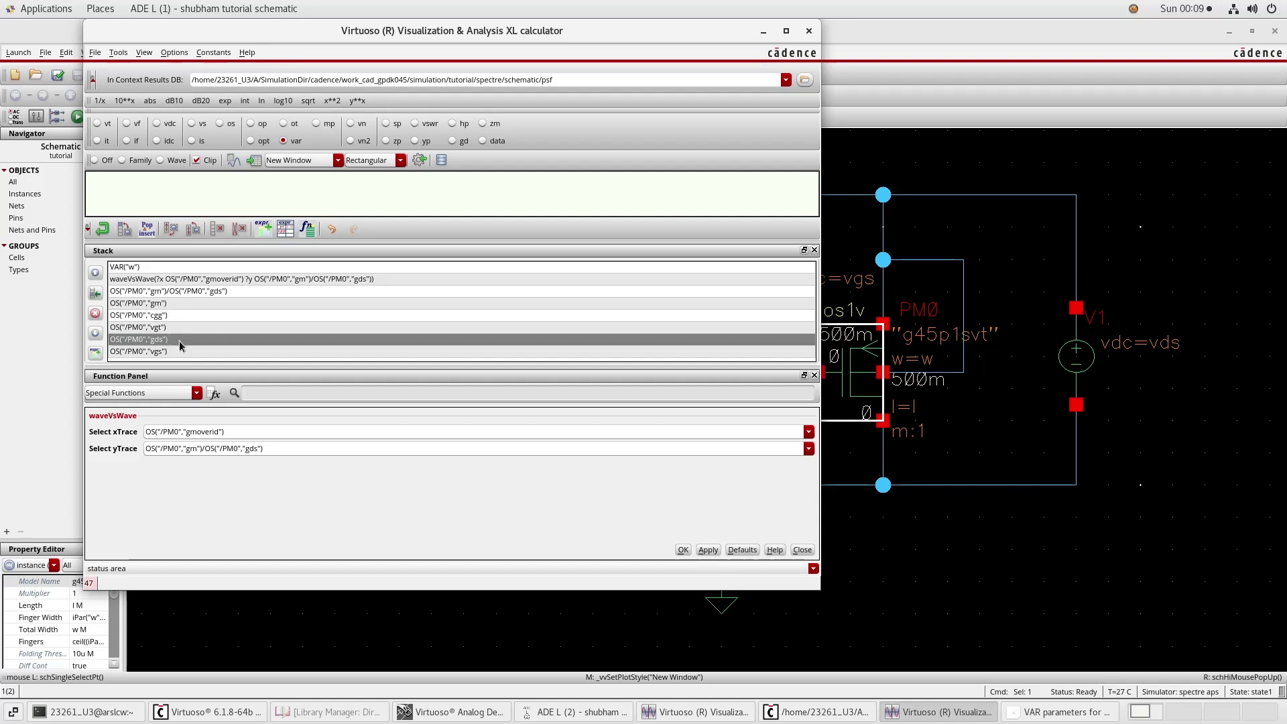
Step: Load PM0's drain current id into the calculator buffer
left_click(223, 123)
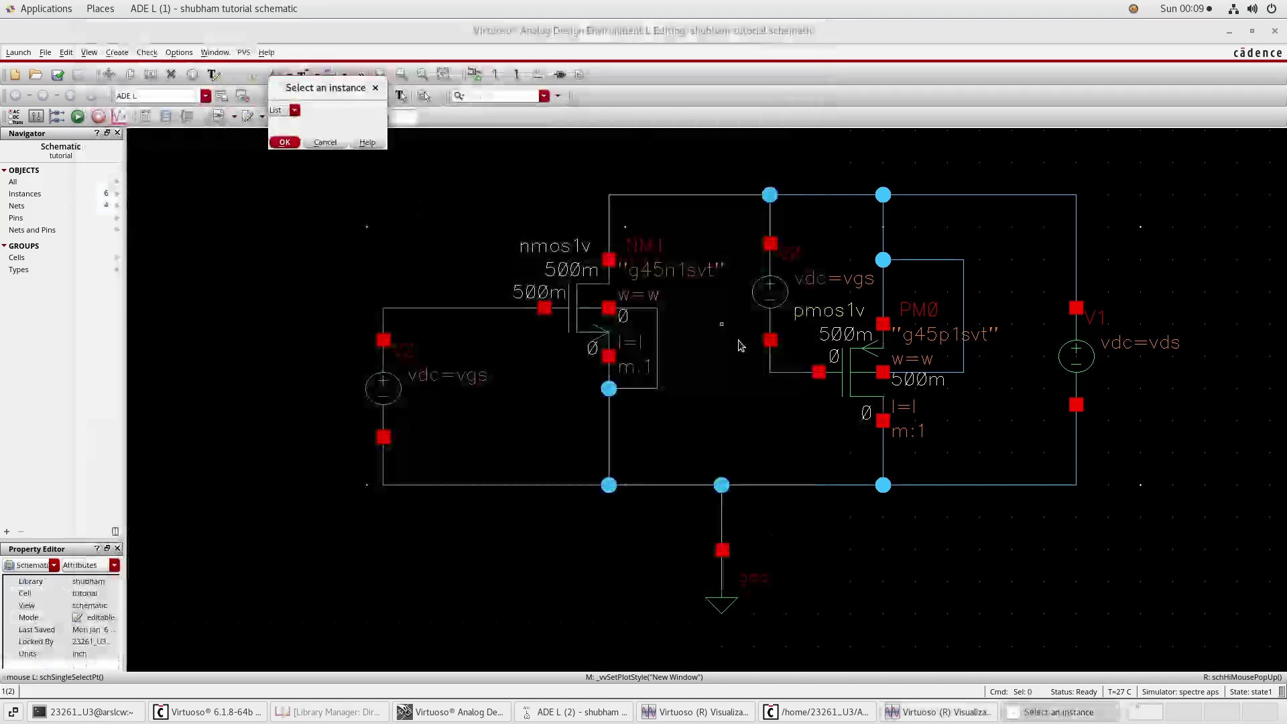
left_click(852, 377)
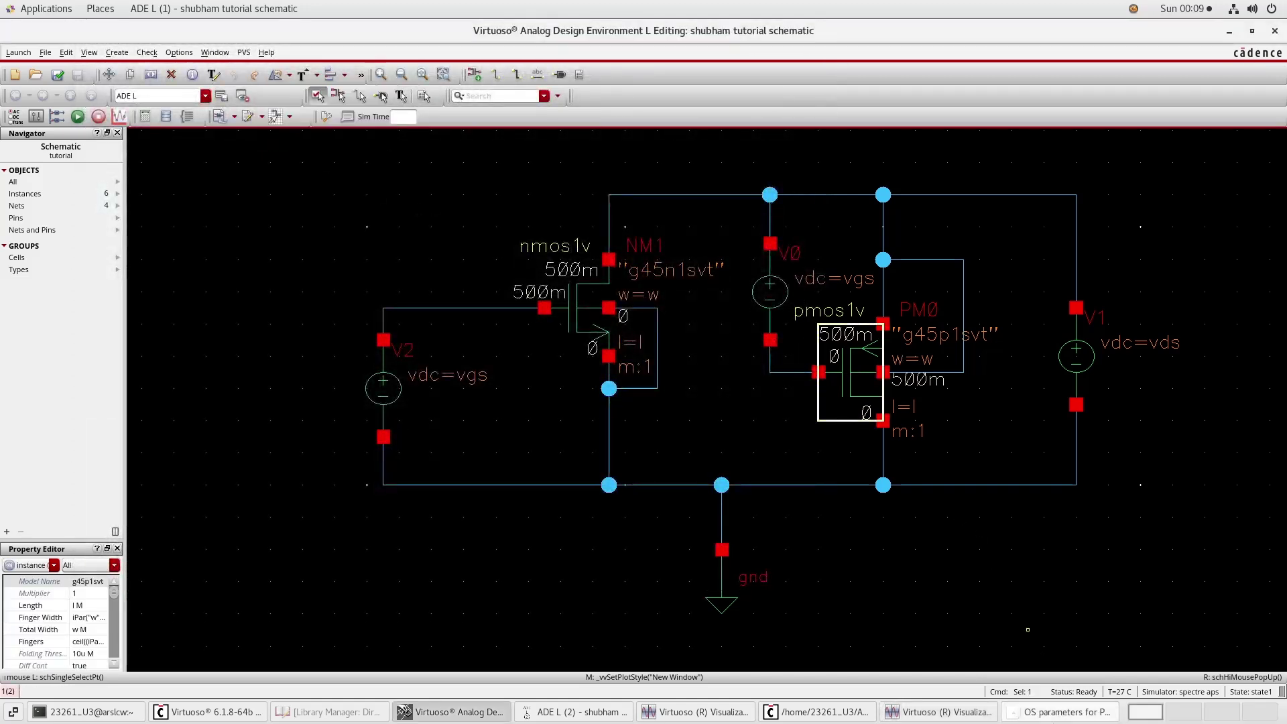
left_click(297, 110)
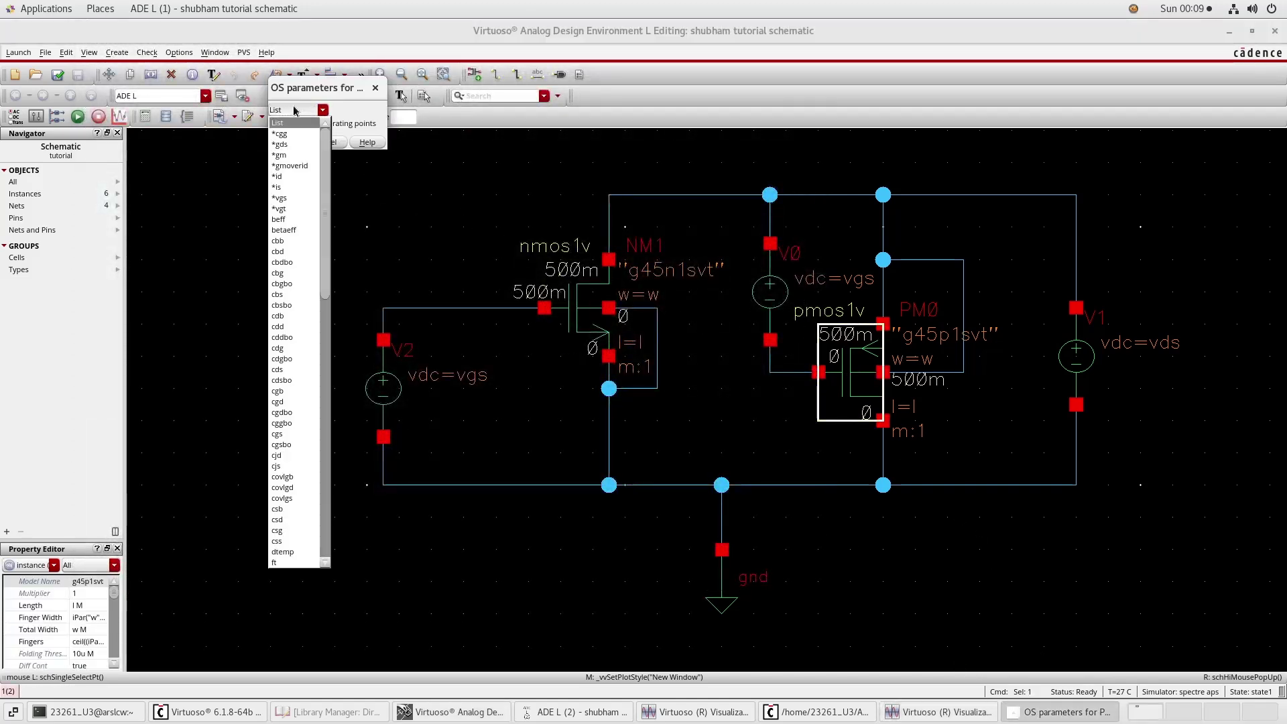
left_click(274, 180)
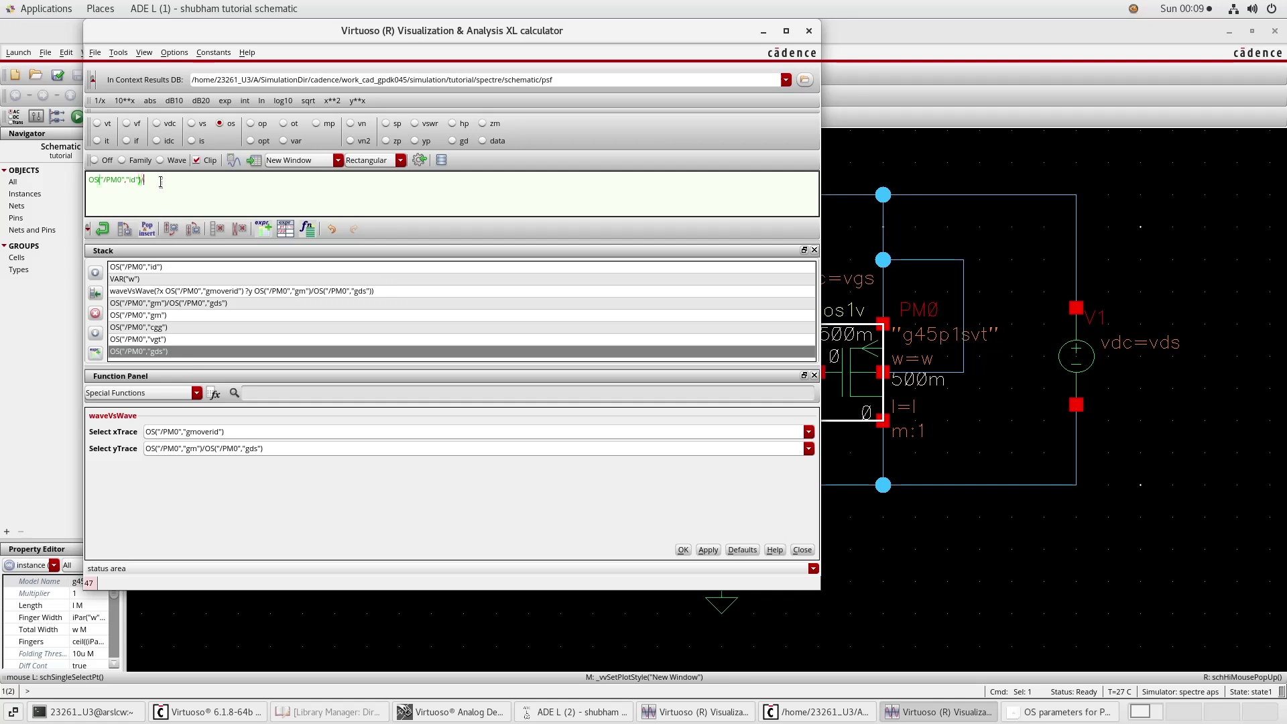
Step: Stack -OS("/PM0","id")/VAR("w") and apply waveVsWave with it as the yTrace
left_click_drag(125, 280, 171, 180)
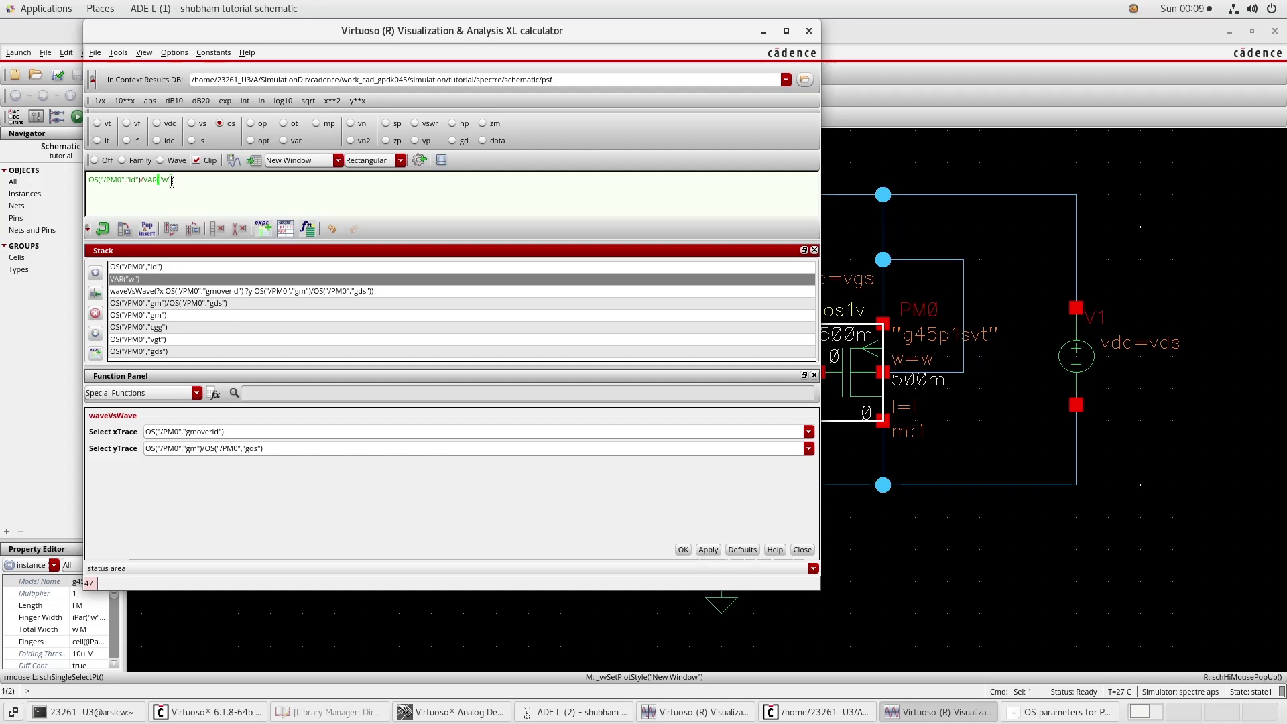
left_click(91, 181)
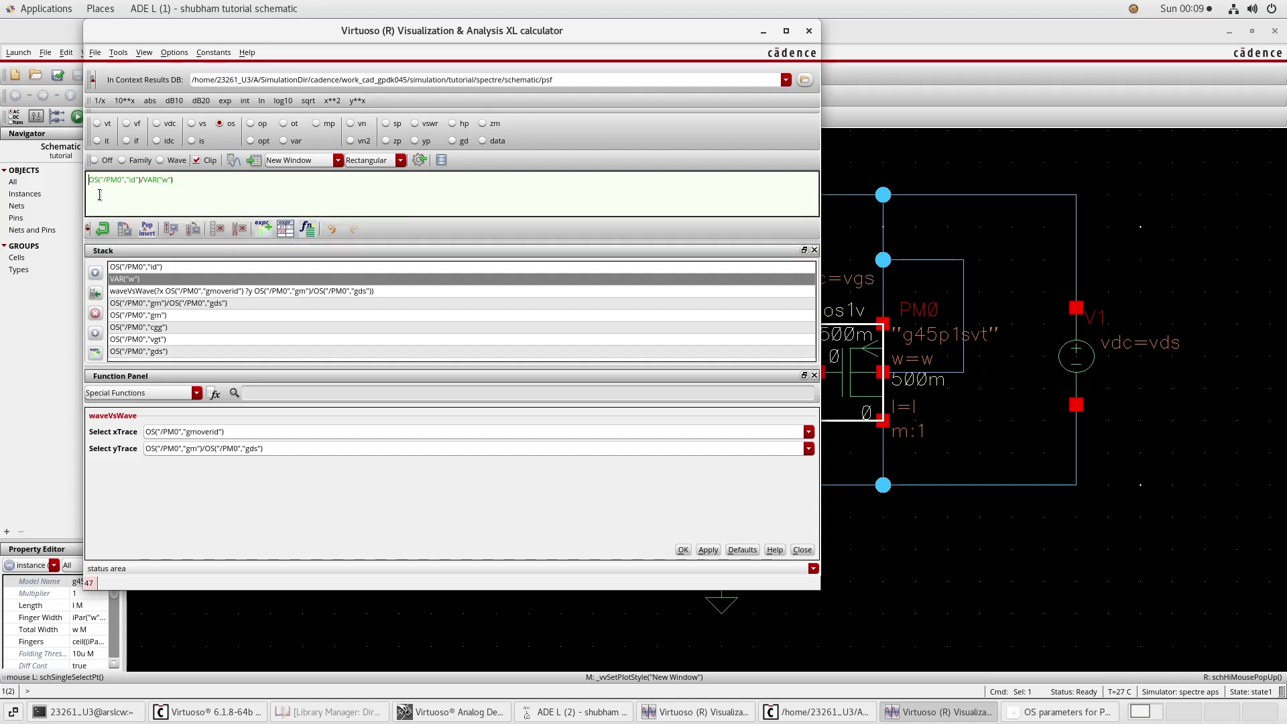
type("-")
left_click(102, 229)
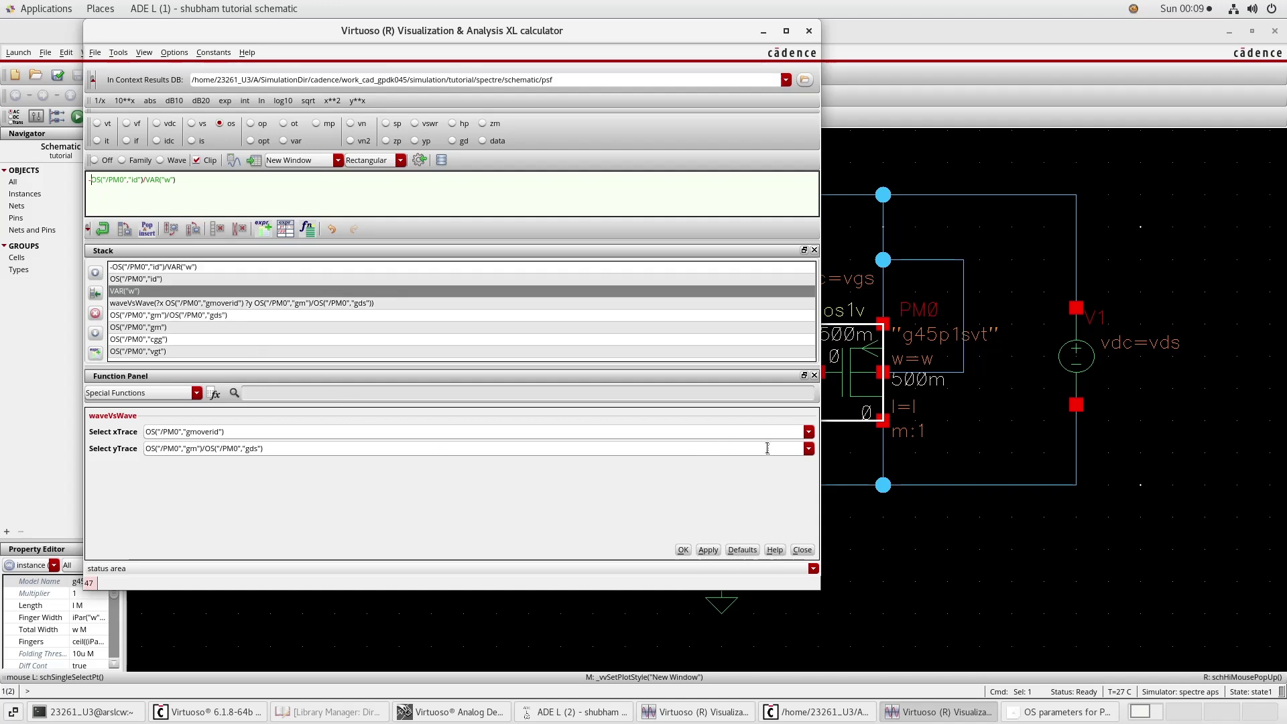
left_click(807, 448)
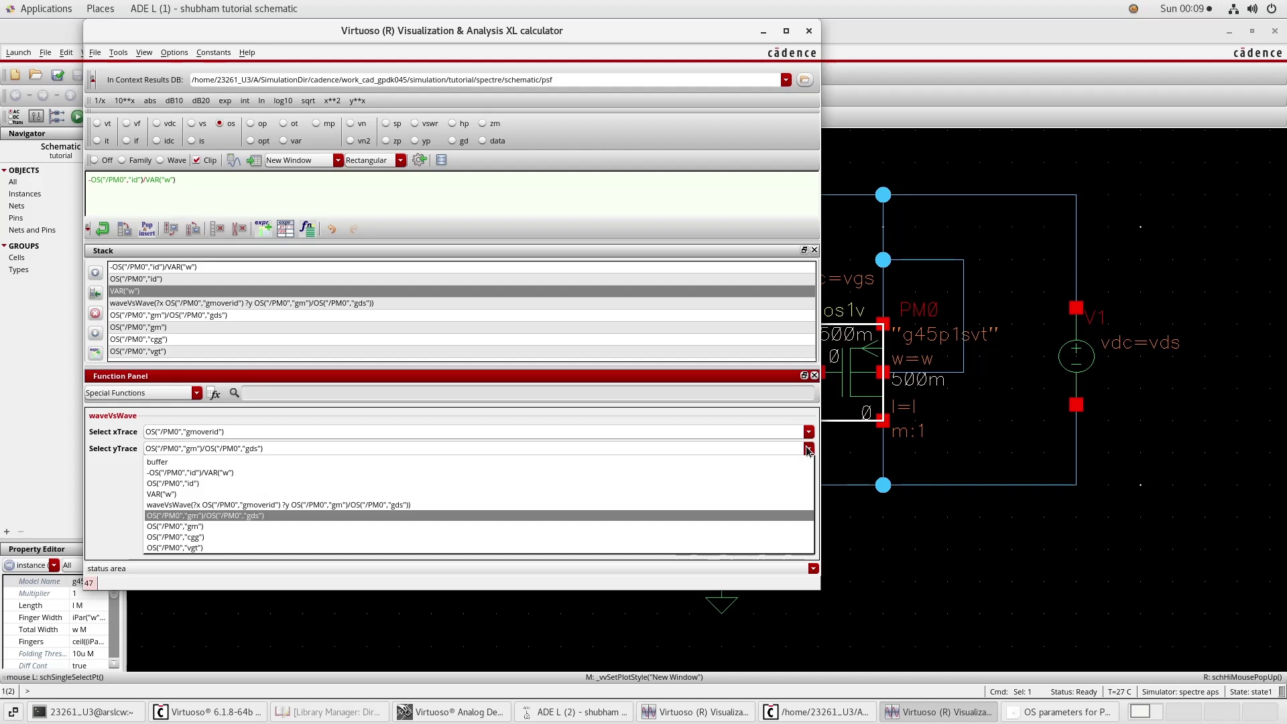
left_click(185, 474)
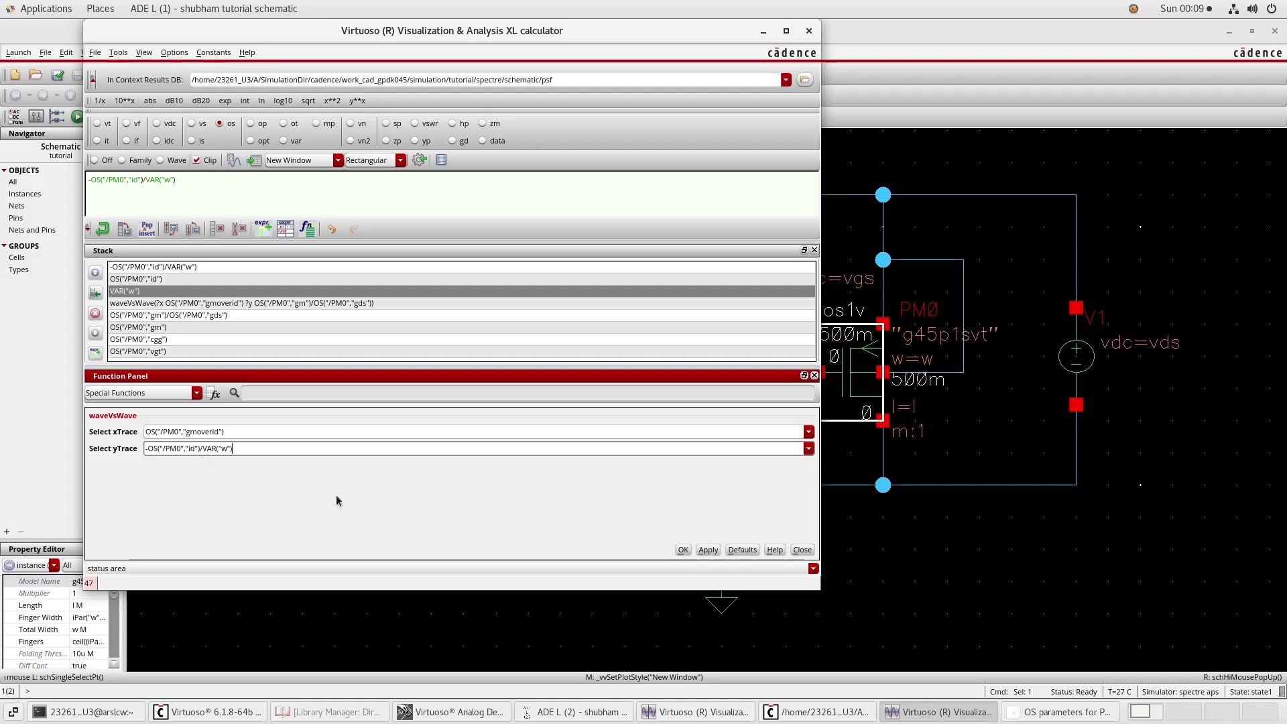
left_click(708, 550)
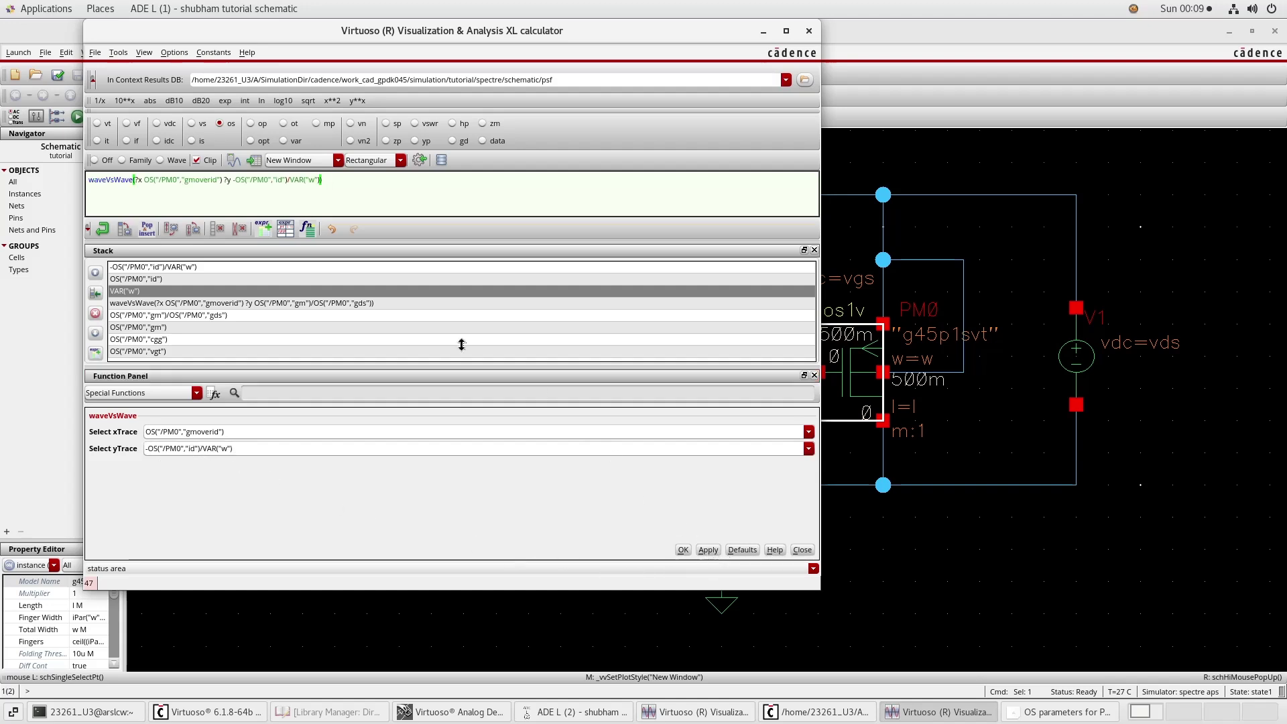
left_click(420, 160)
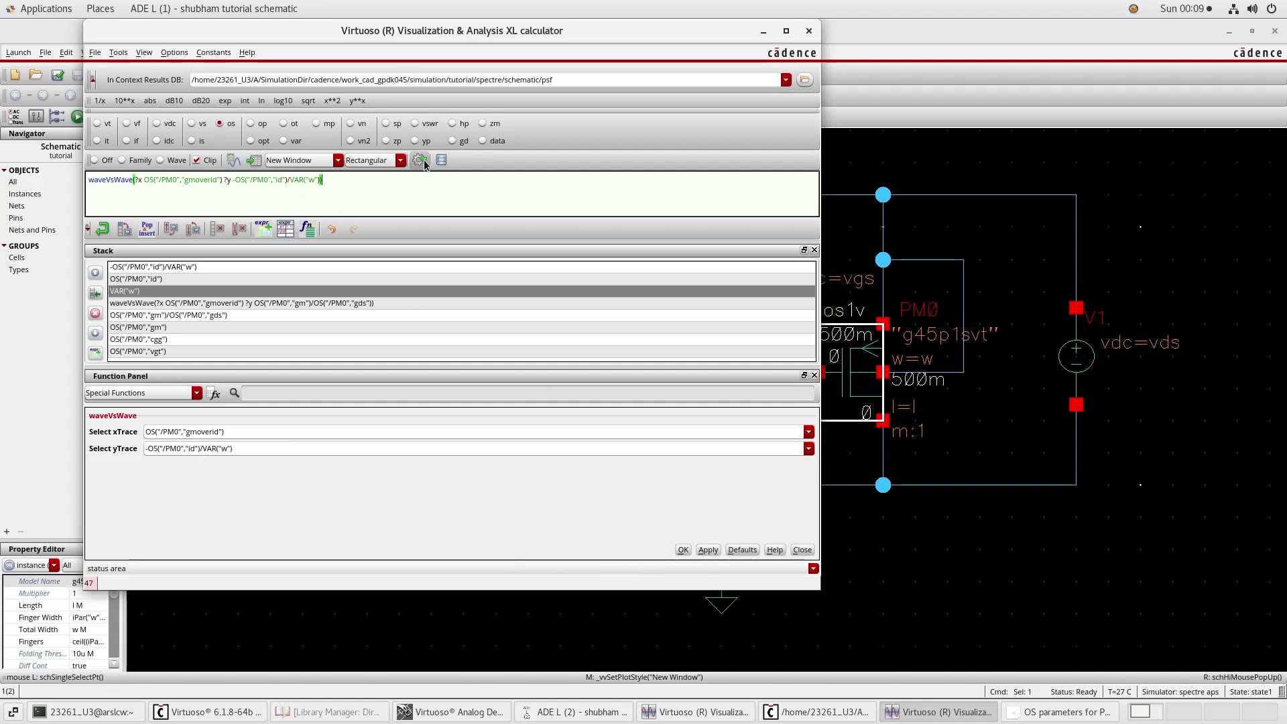
Step: Review the ADE L outputs list and erase the calculator expression
left_click(559, 711)
left_click(194, 497)
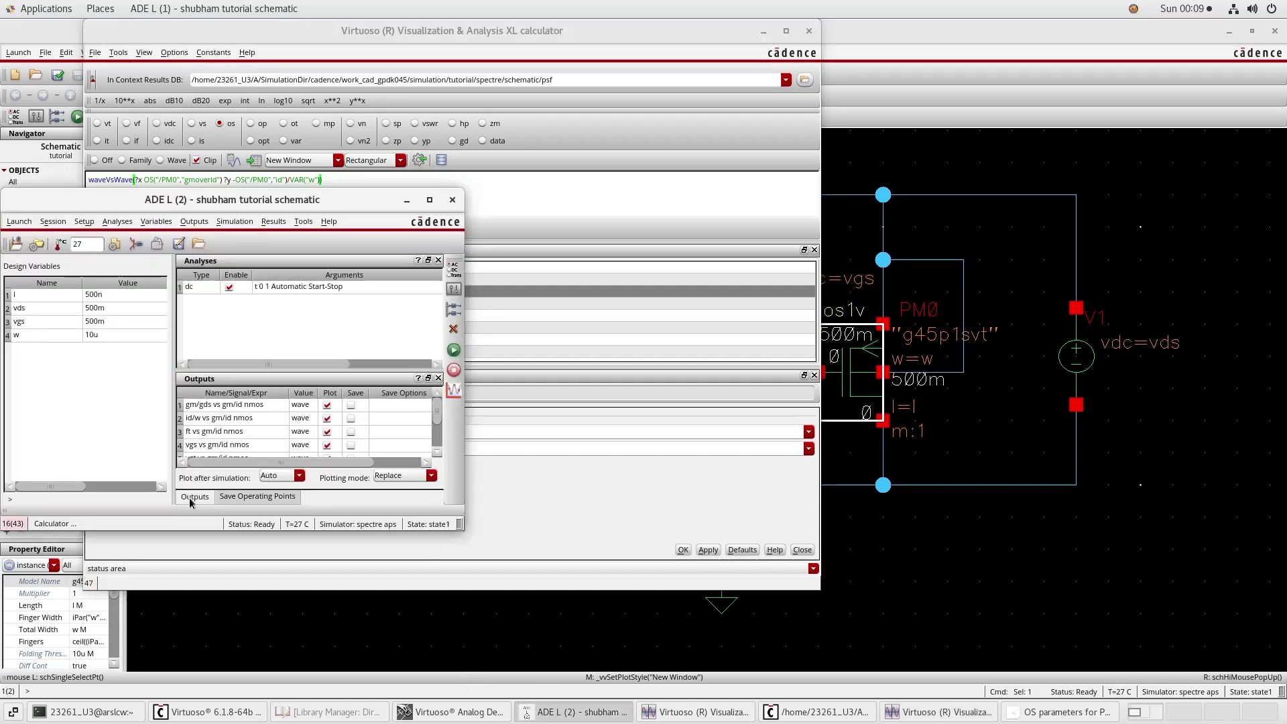
scroll(253, 432, "down", 3)
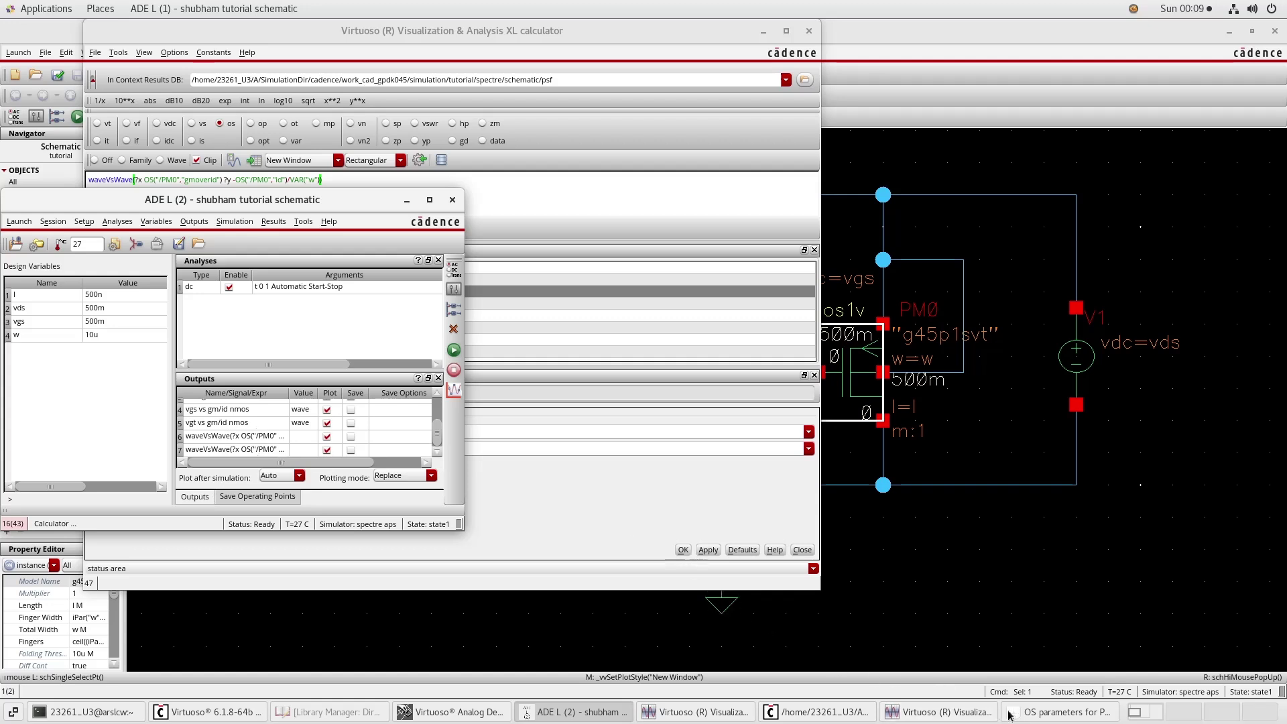
left_click(950, 714)
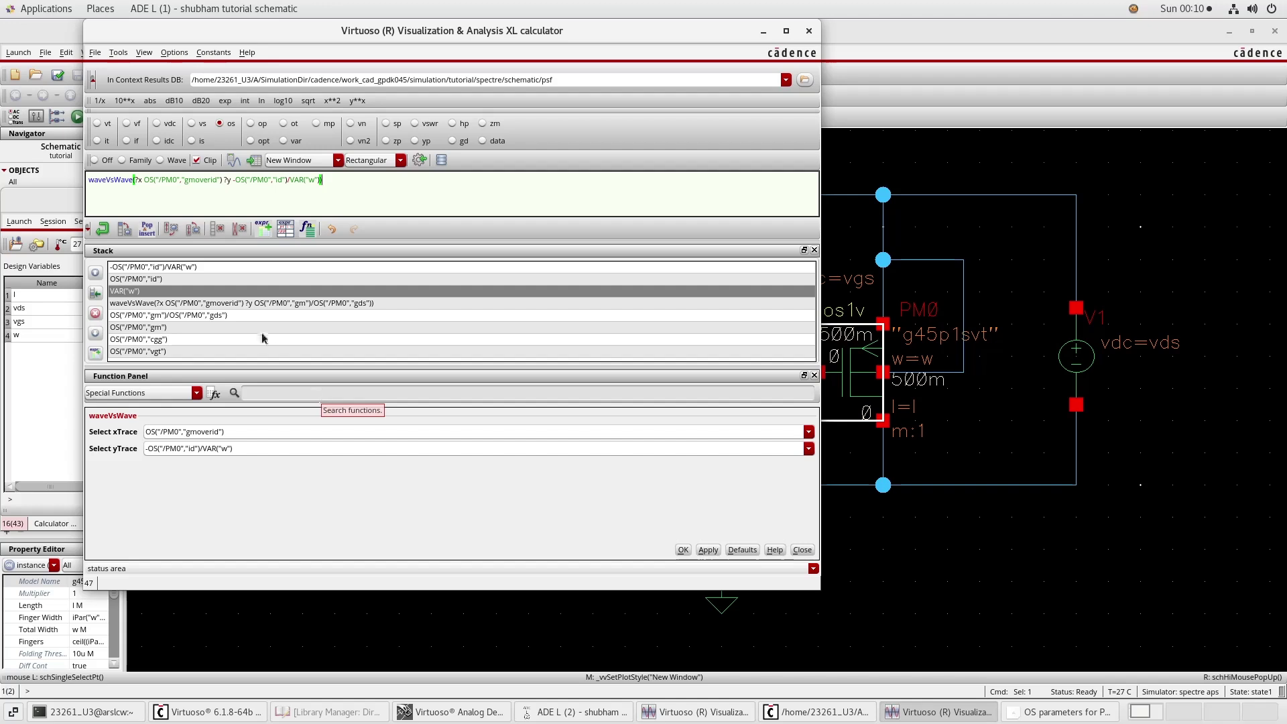
left_click_drag(341, 182, 79, 176)
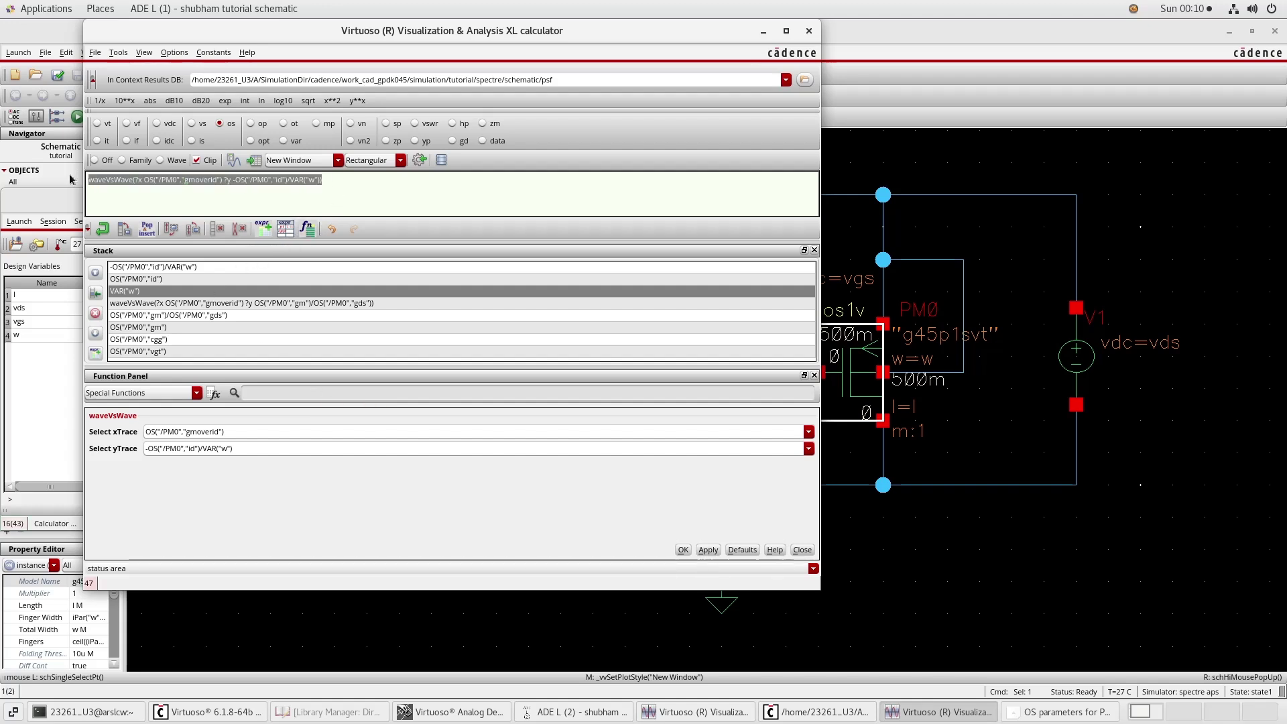
key("BackSpace")
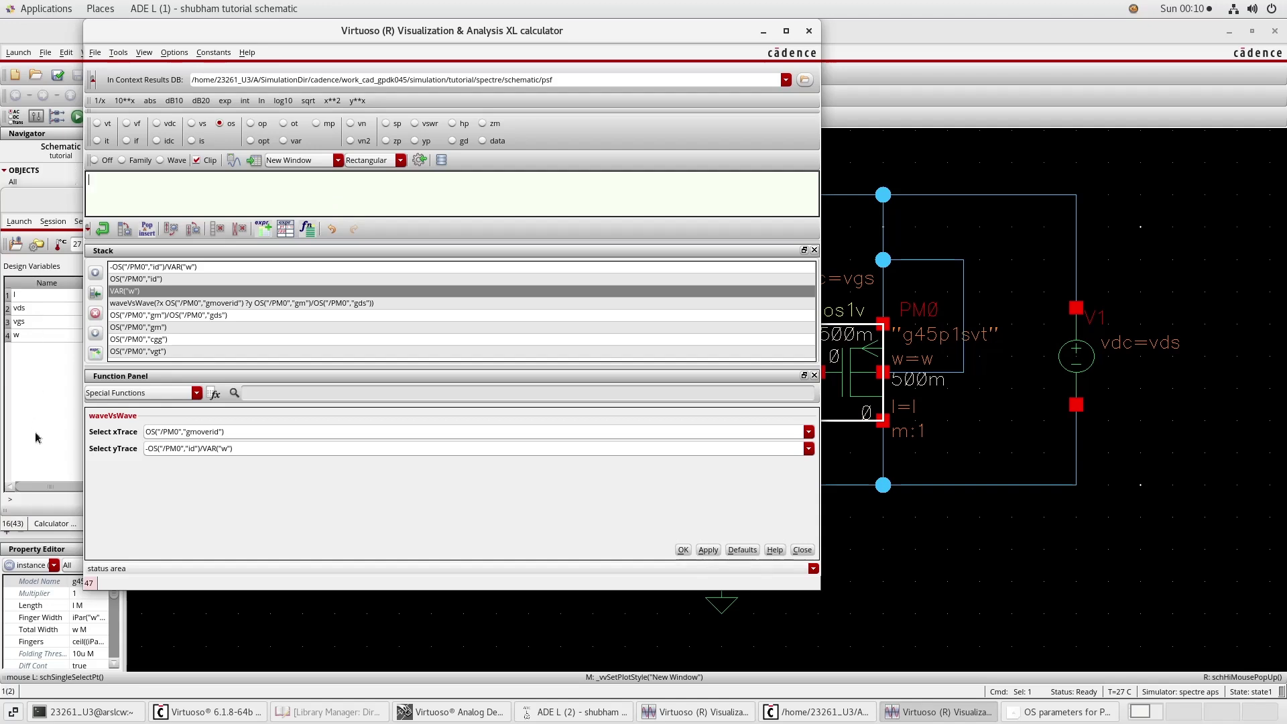
Step: Open the 'ft vs gm/id nmos' output in ADE L for editing
left_click(38, 438)
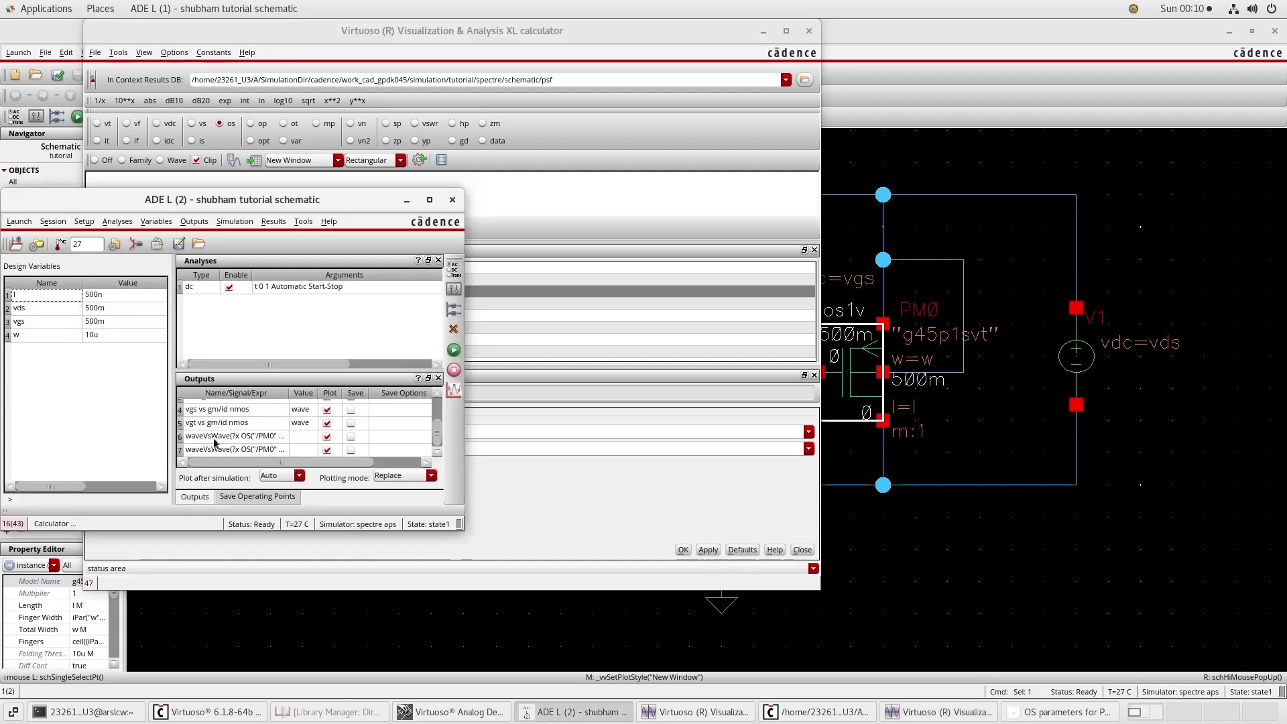
scroll(214, 443, "up", 2)
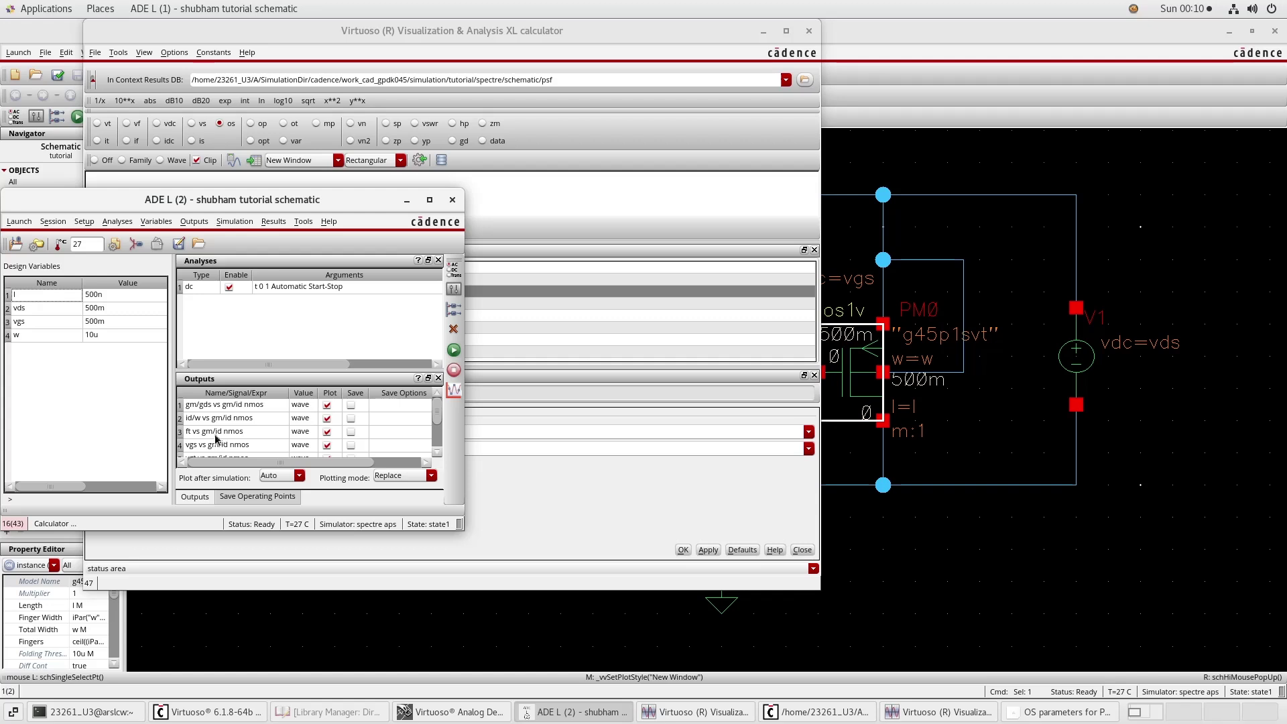
right_click(216, 436)
left_click(227, 429)
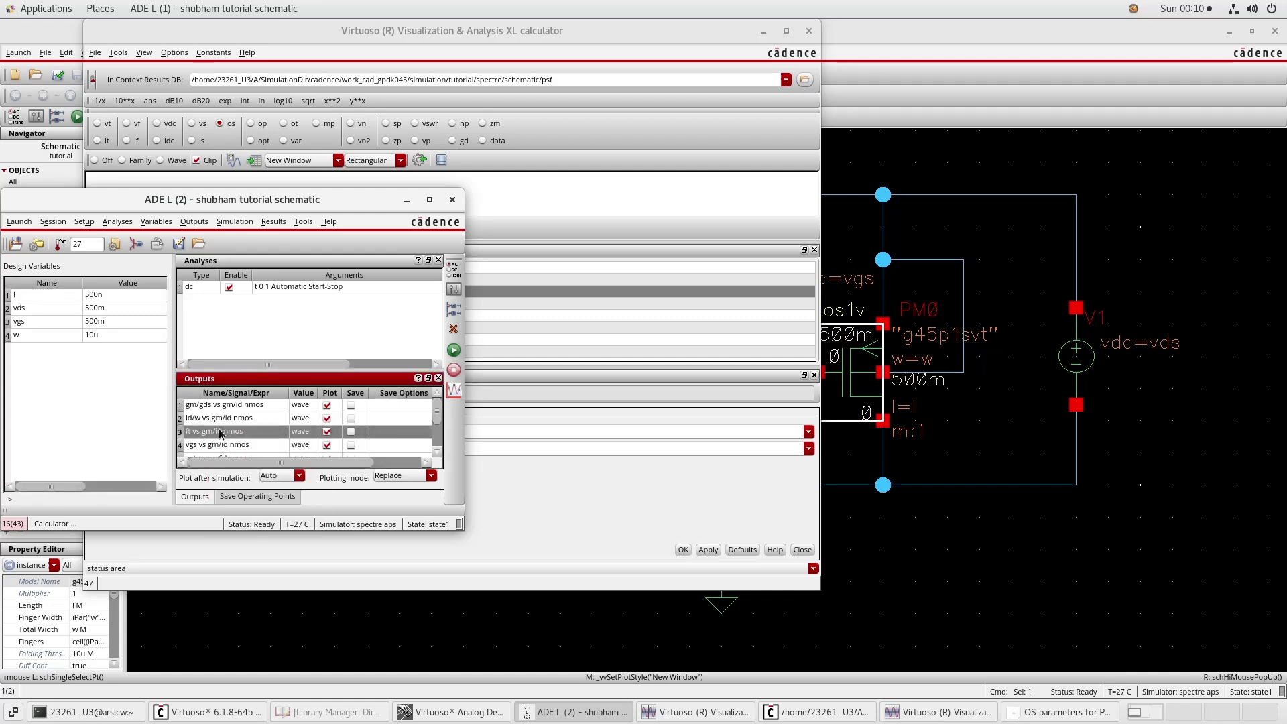
Step: Select the NM1 waveVsWave text in the Expression field and return to the calculator
left_click(402, 151)
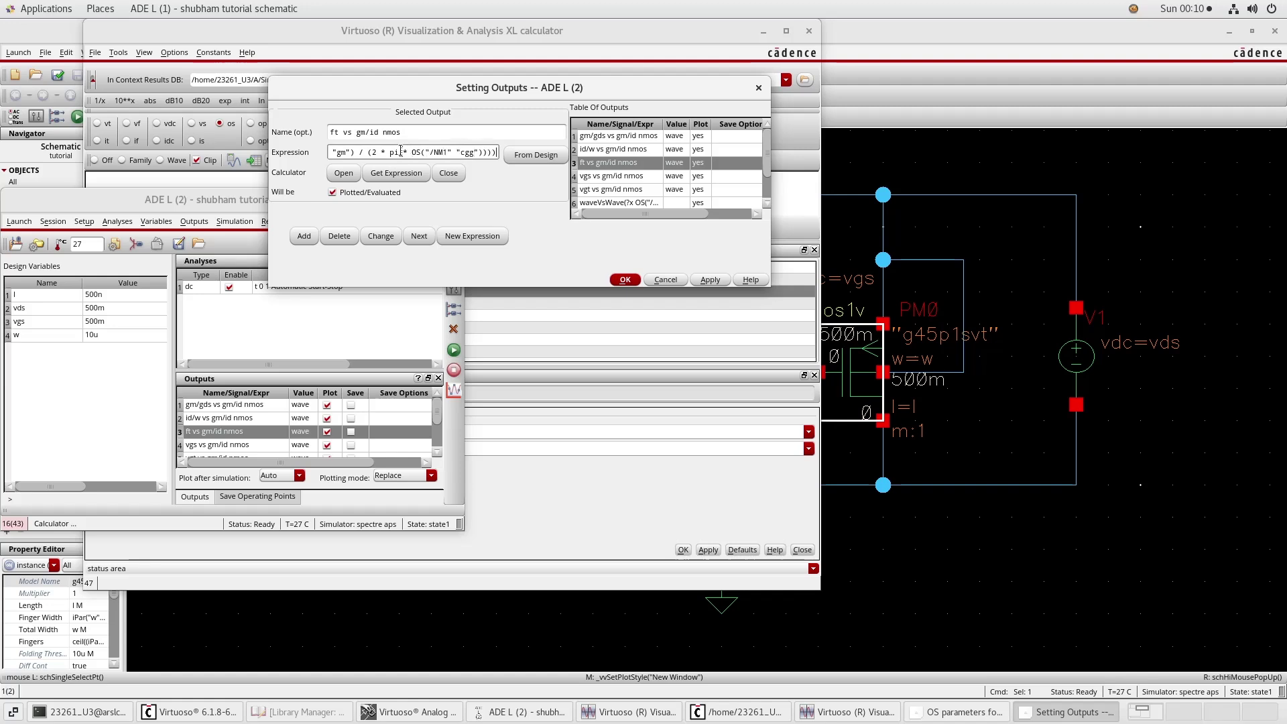
left_click_drag(404, 151, 345, 151)
left_click_drag(496, 152, 232, 143)
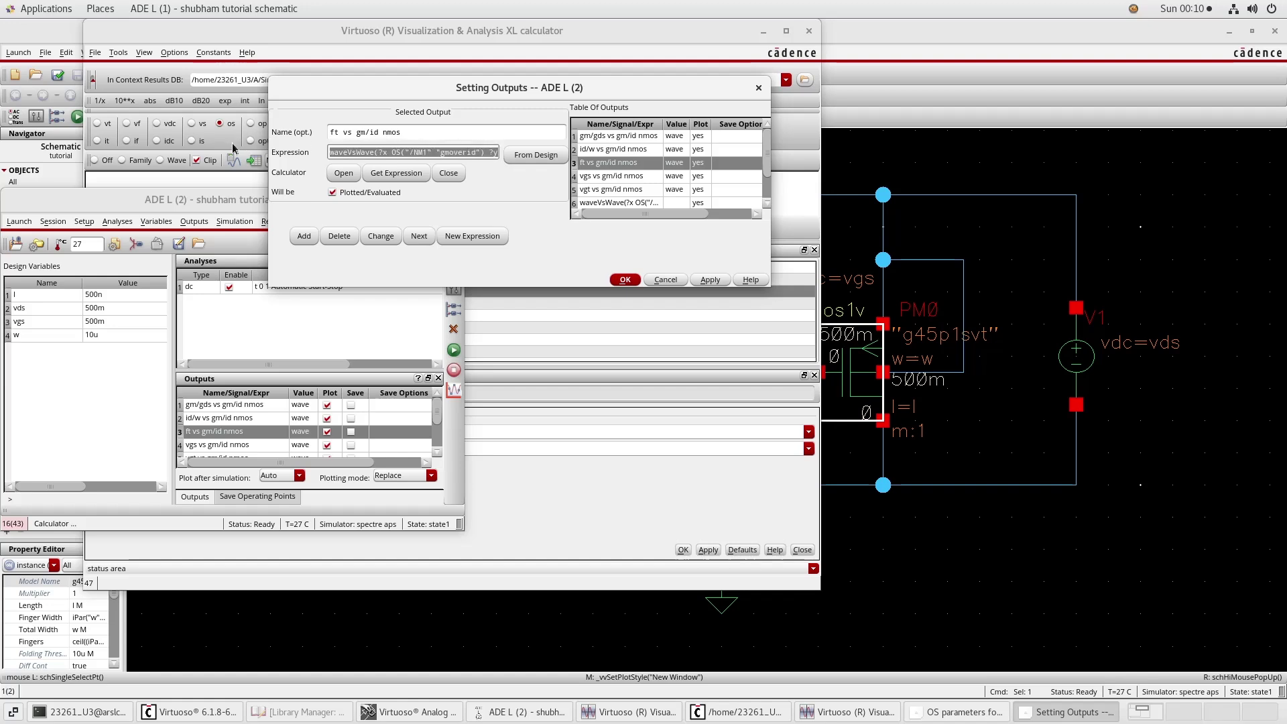
left_click(838, 716)
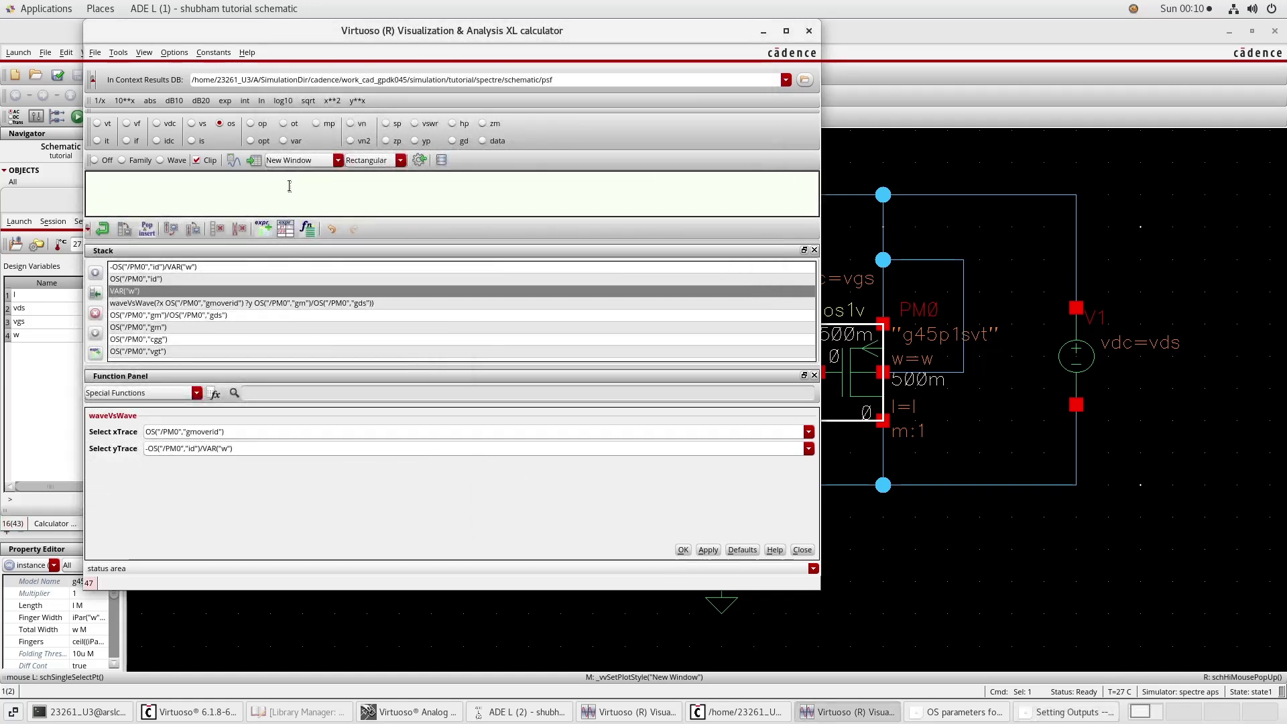
Step: Paste the ft expression into the calculator and replace its NM1 device references with PM0
type("waveVsWave(?x OS(\"/NM1\" \"gmoverid\") ?y (OS(\"/NM1\" \"gm\") / (2 * pi * OS(\"/NM1\" \"cgg\"))))")
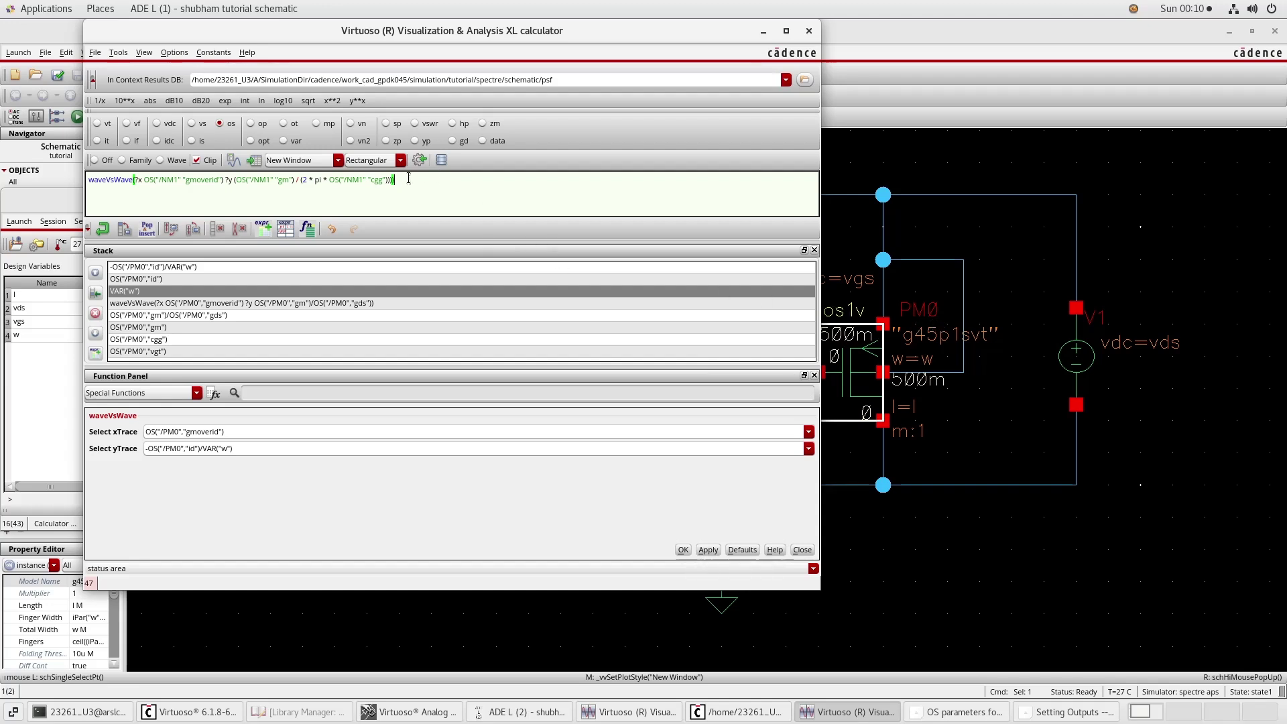
left_click(363, 179)
key("BackSpace")
key("BackSpace")
key("BackSpace")
type("PM0")
key("BackSpace")
key("BackSpace")
key("BackSpace")
type("PM")
type("0")
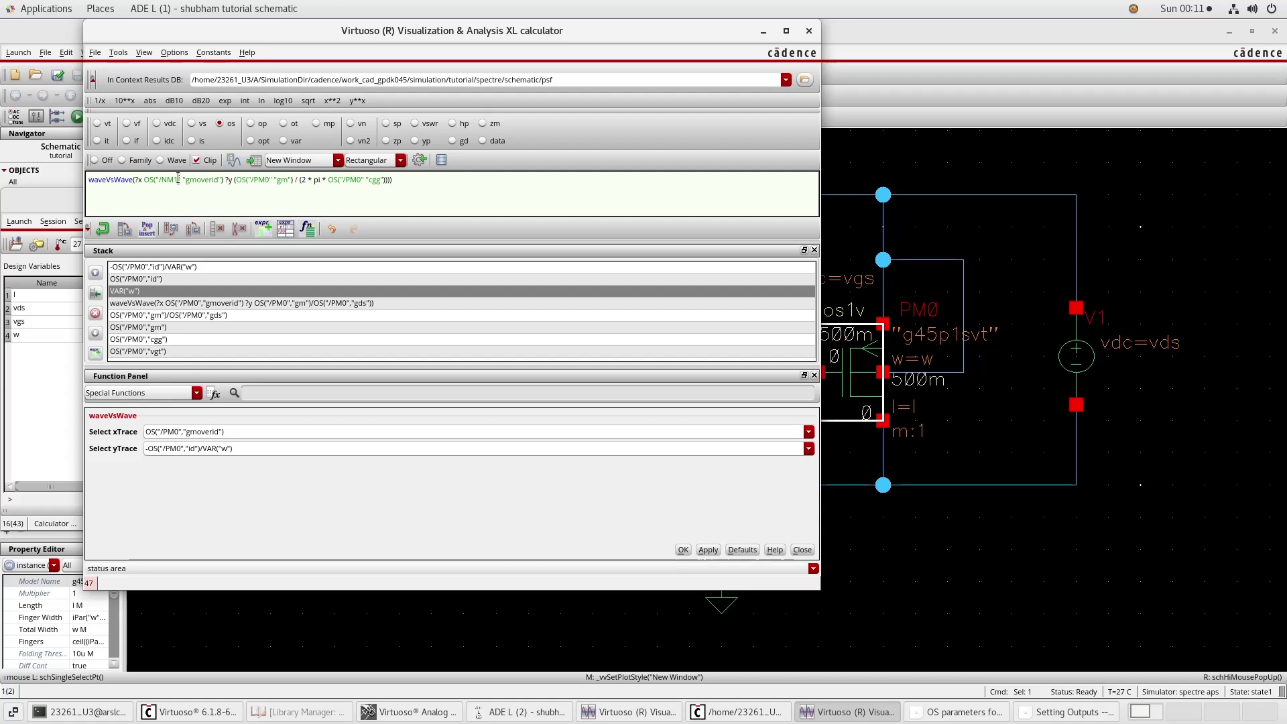
key("BackSpace")
key("BackSpace")
key("BackSpace")
type("PM")
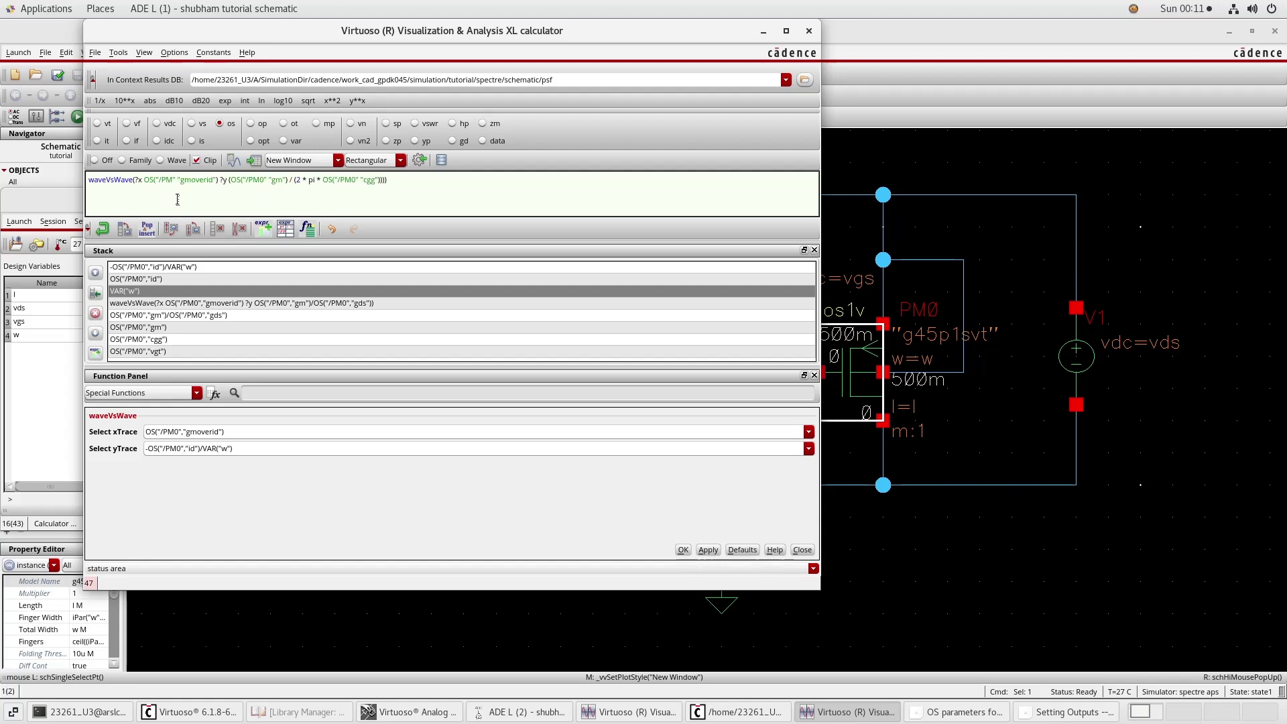
type("0")
Step: Plot PM0's ft versus gm/id curve, close the plot, and clear the buffer
left_click(234, 161)
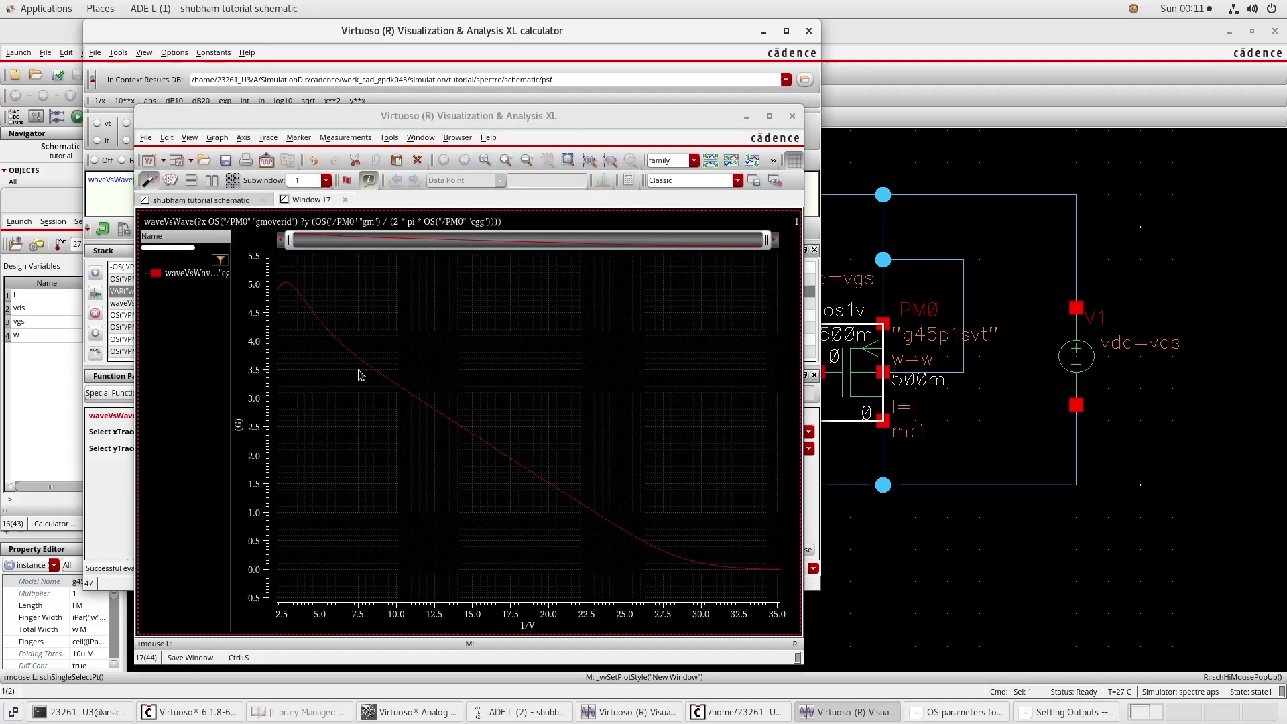
left_click(791, 117)
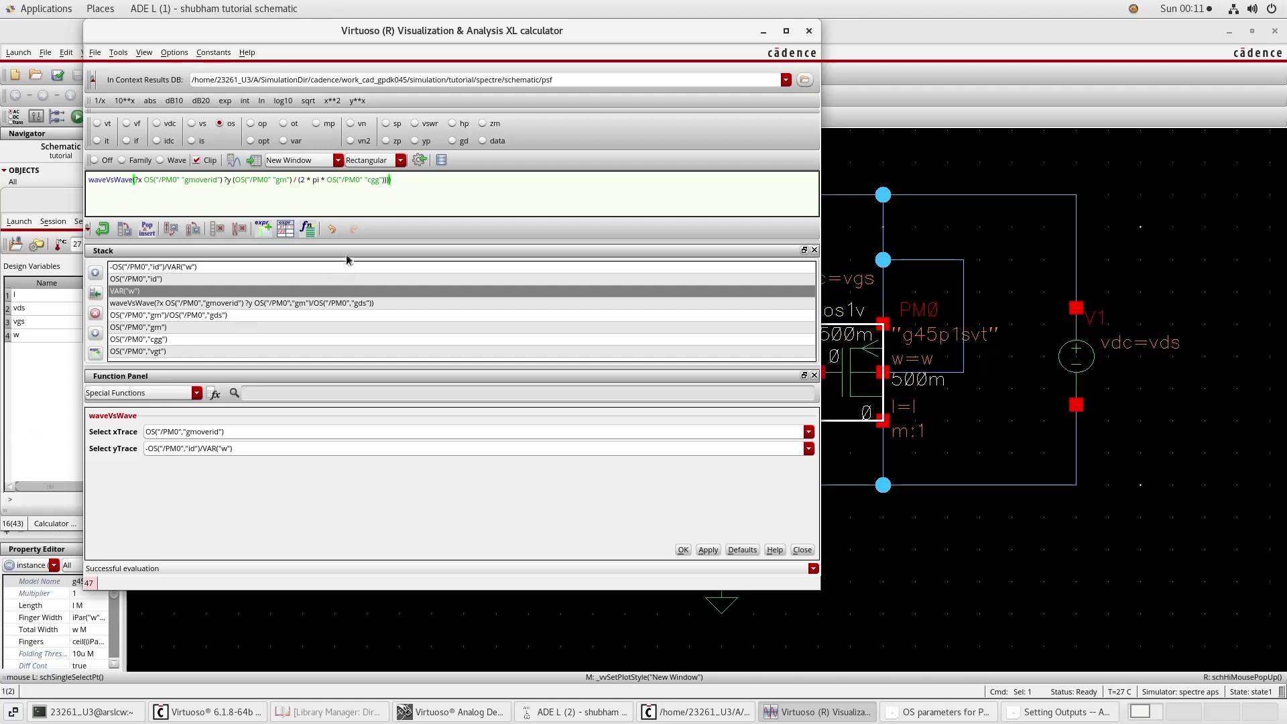
left_click_drag(393, 179, 53, 170)
key("BackSpace")
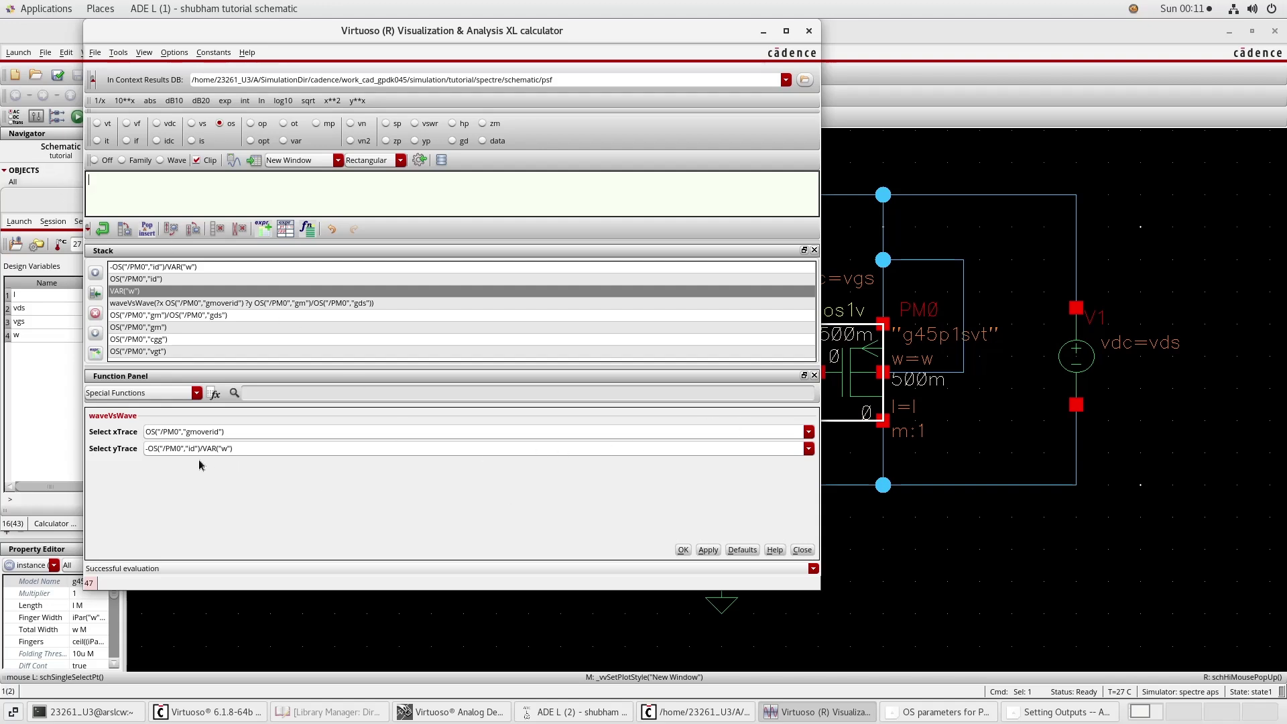
Step: Apply waveVsWave with -OS("/PM0","vgt") as the yTrace
left_click(808, 449)
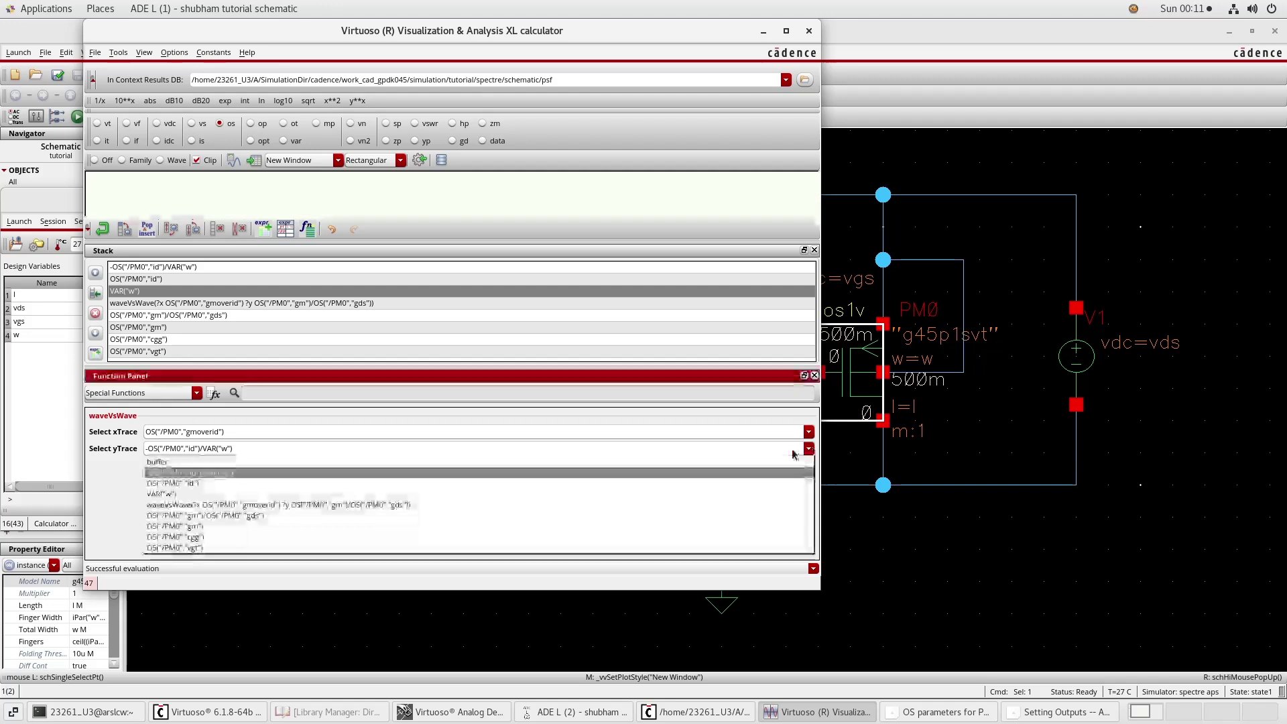
left_click(199, 549)
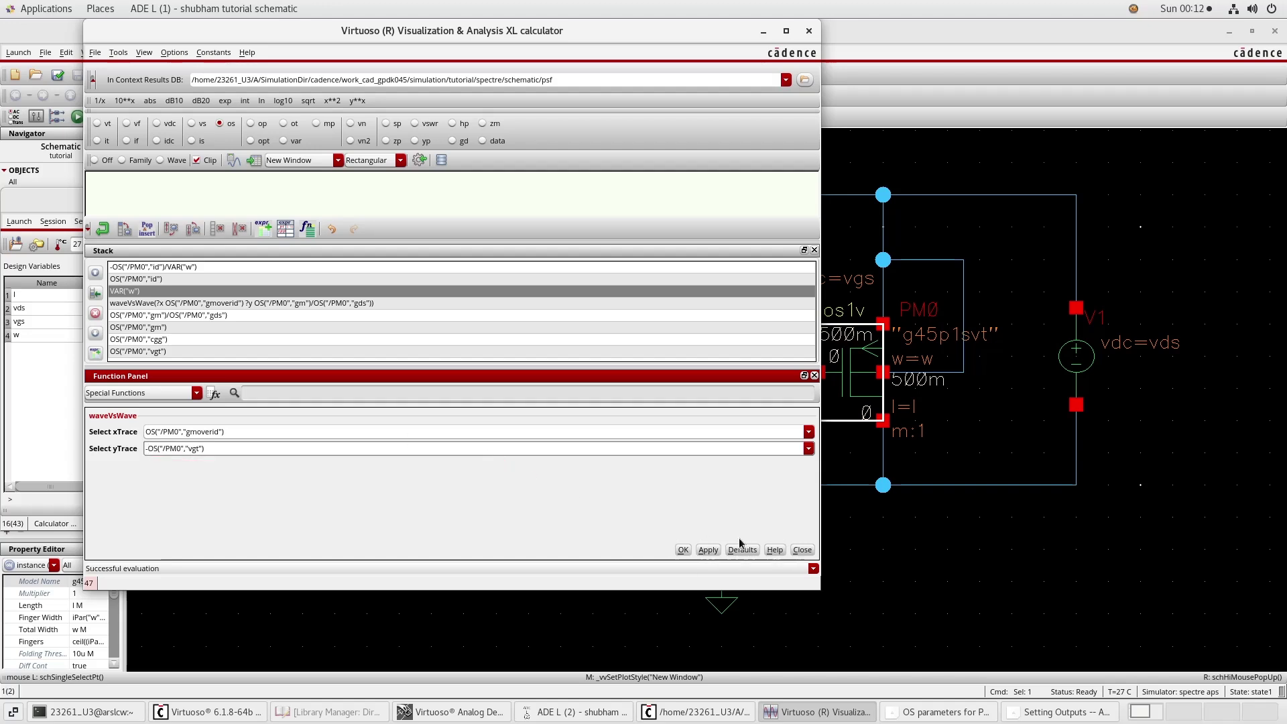
left_click(709, 551)
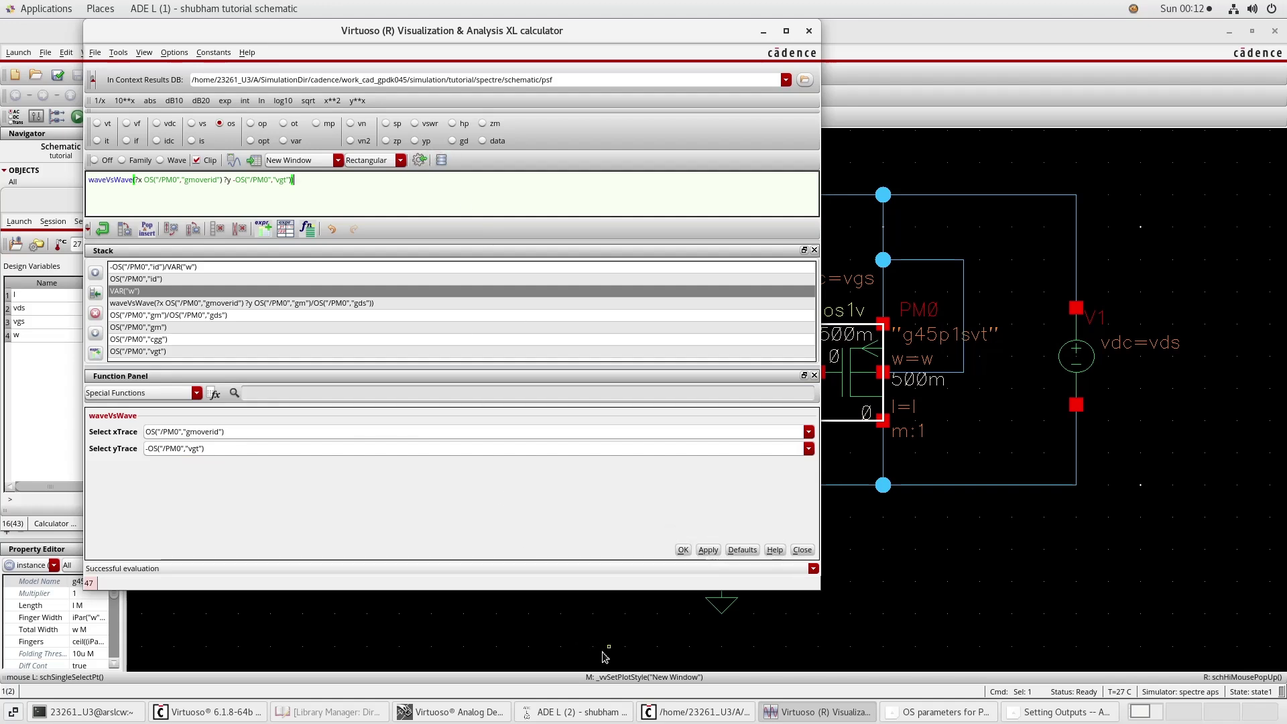
left_click(584, 712)
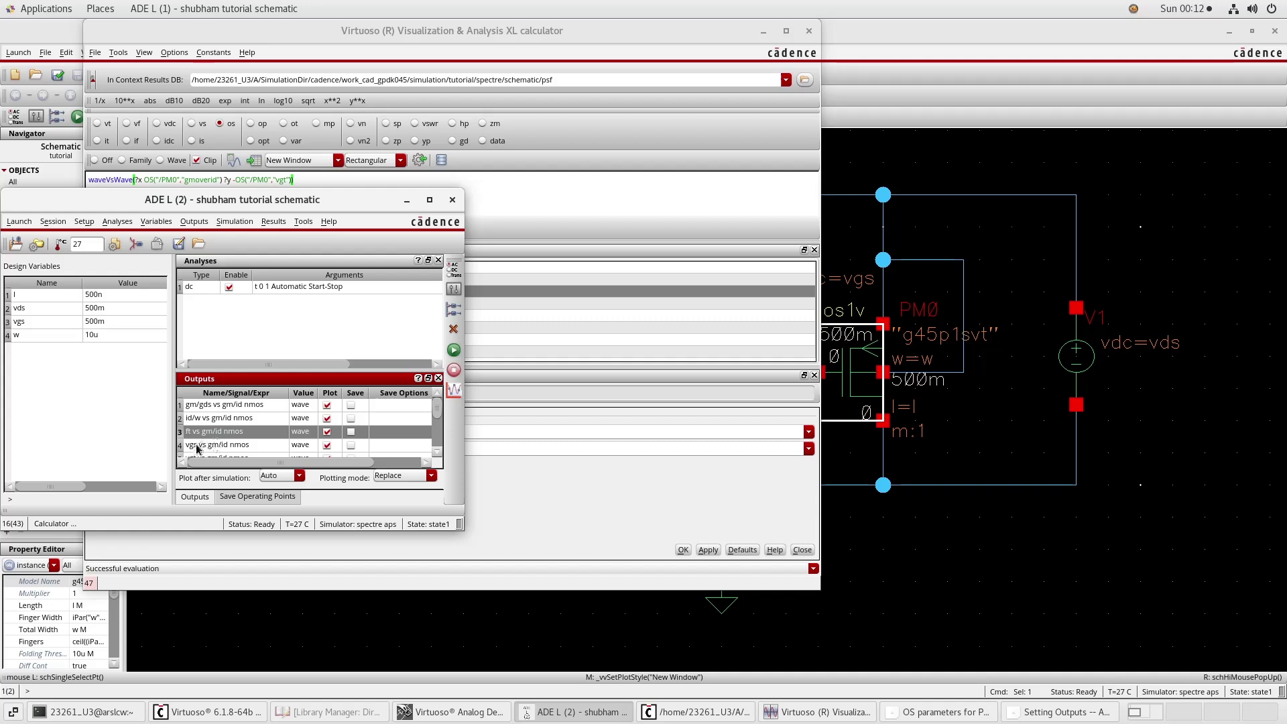
scroll(249, 433, "down", 1)
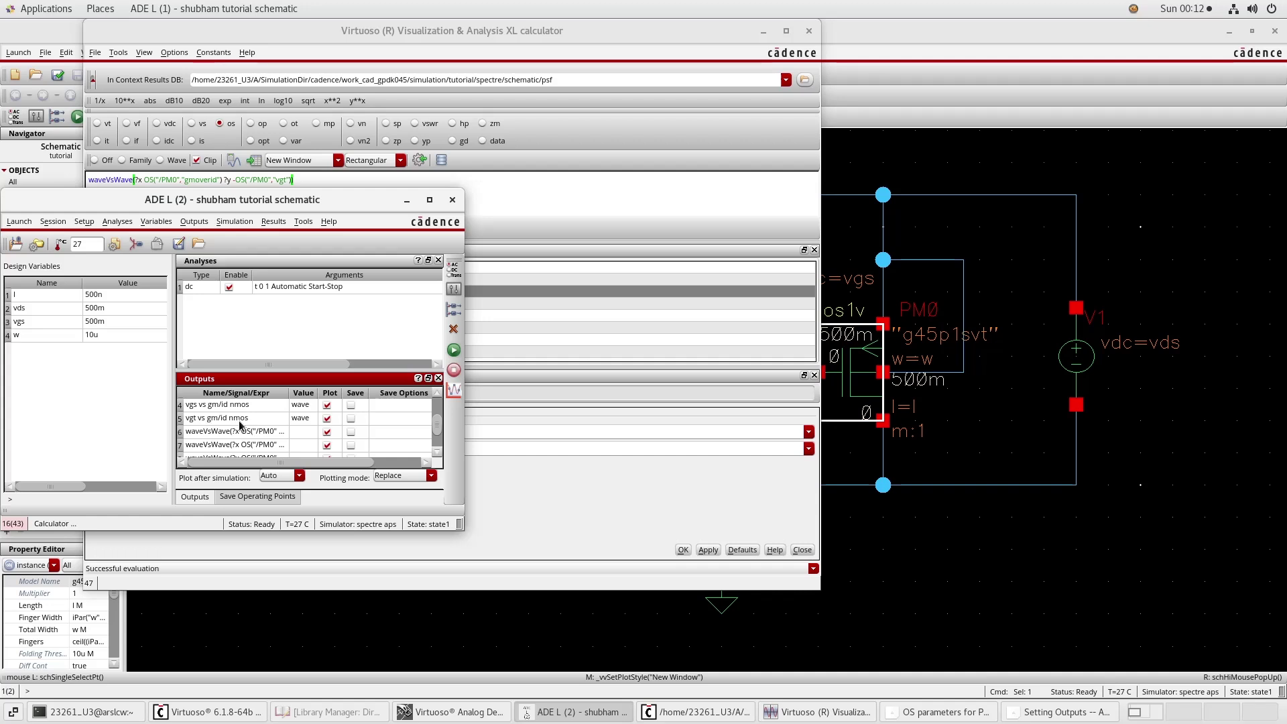
scroll(240, 424, "down", 1)
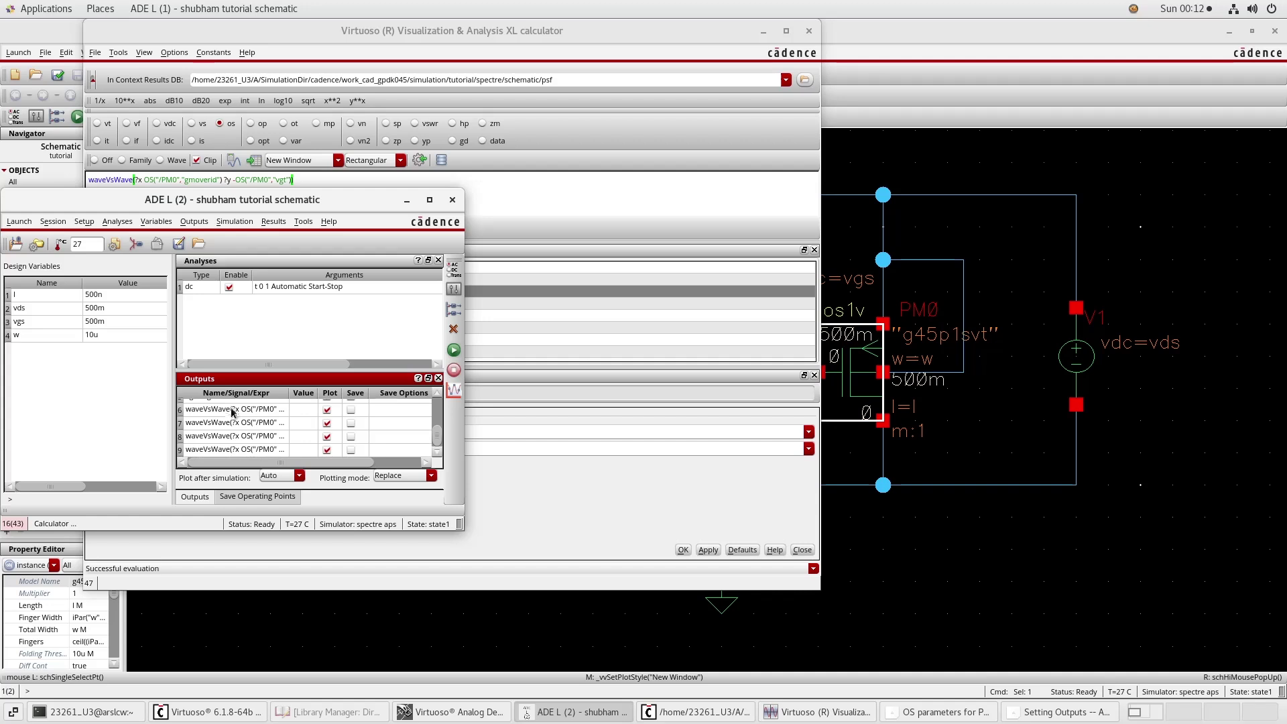
scroll(233, 412, "up", 1)
scroll(234, 414, "down", 1)
left_click(825, 712)
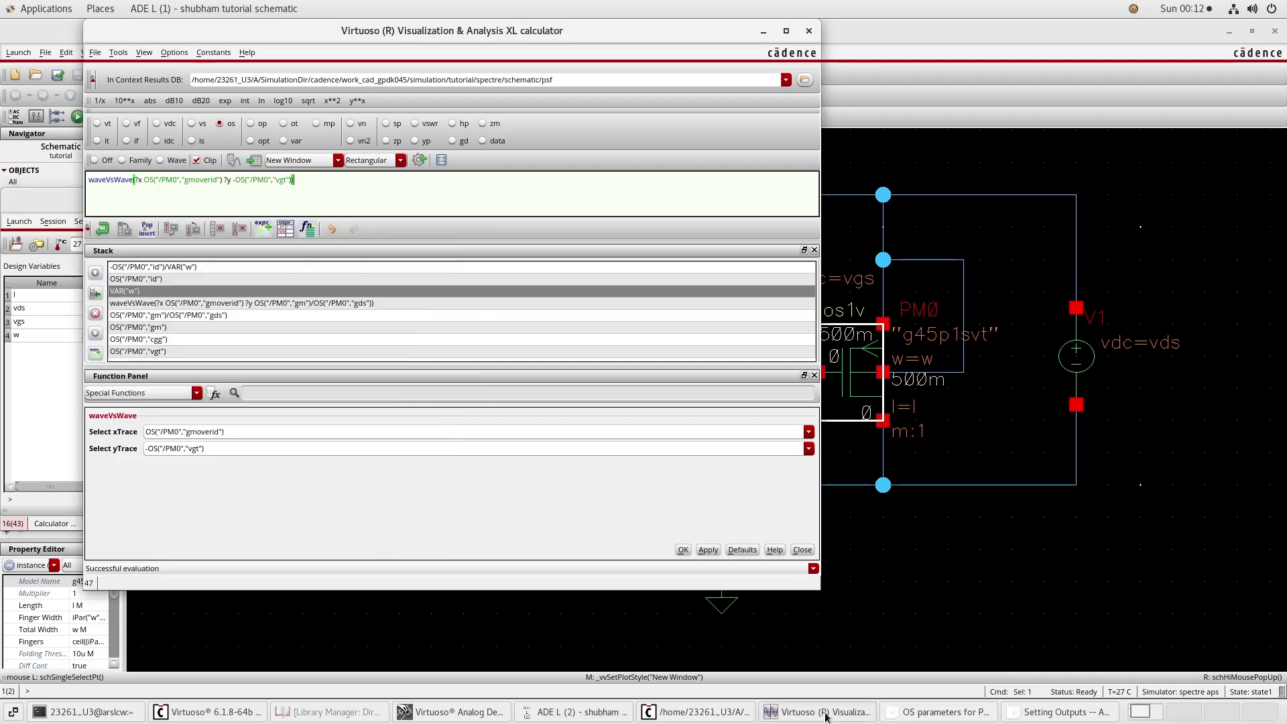
Step: Make -OS("/PM0","vgs") the y-trace against PM0 gm/Id and apply the waveVsWave expression
left_click(230, 123)
left_click(846, 376)
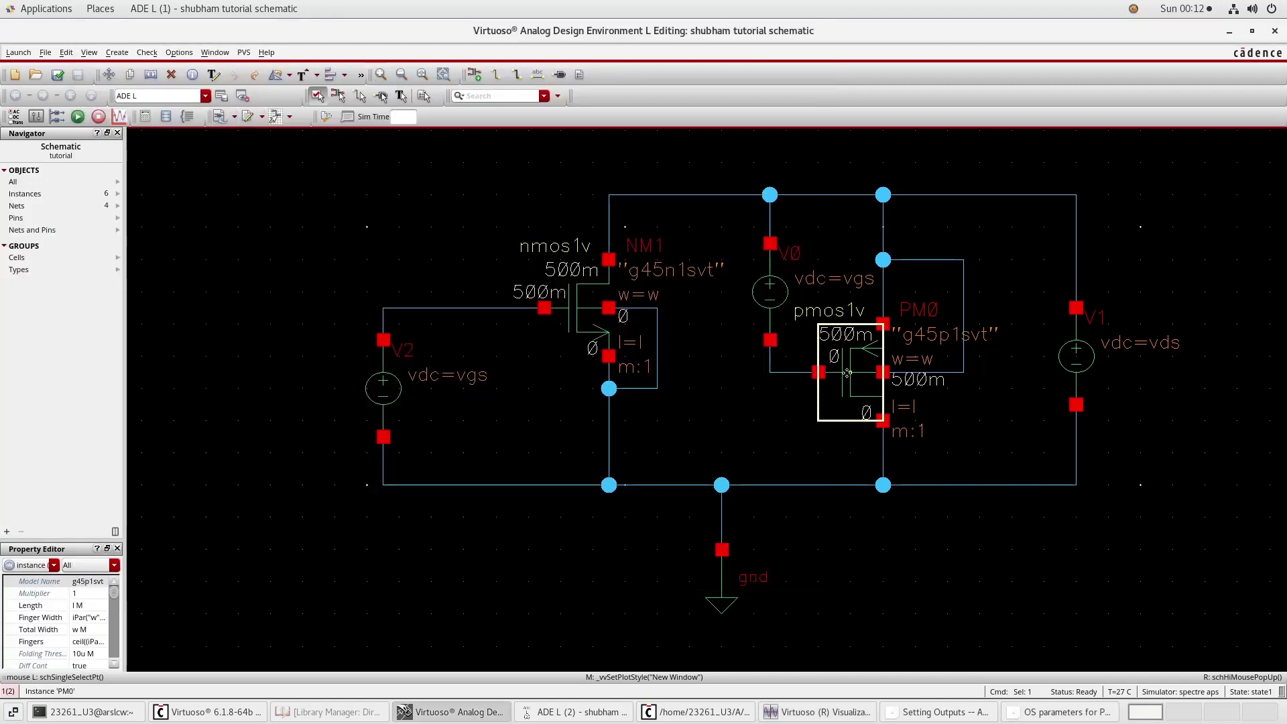
left_click(1027, 712)
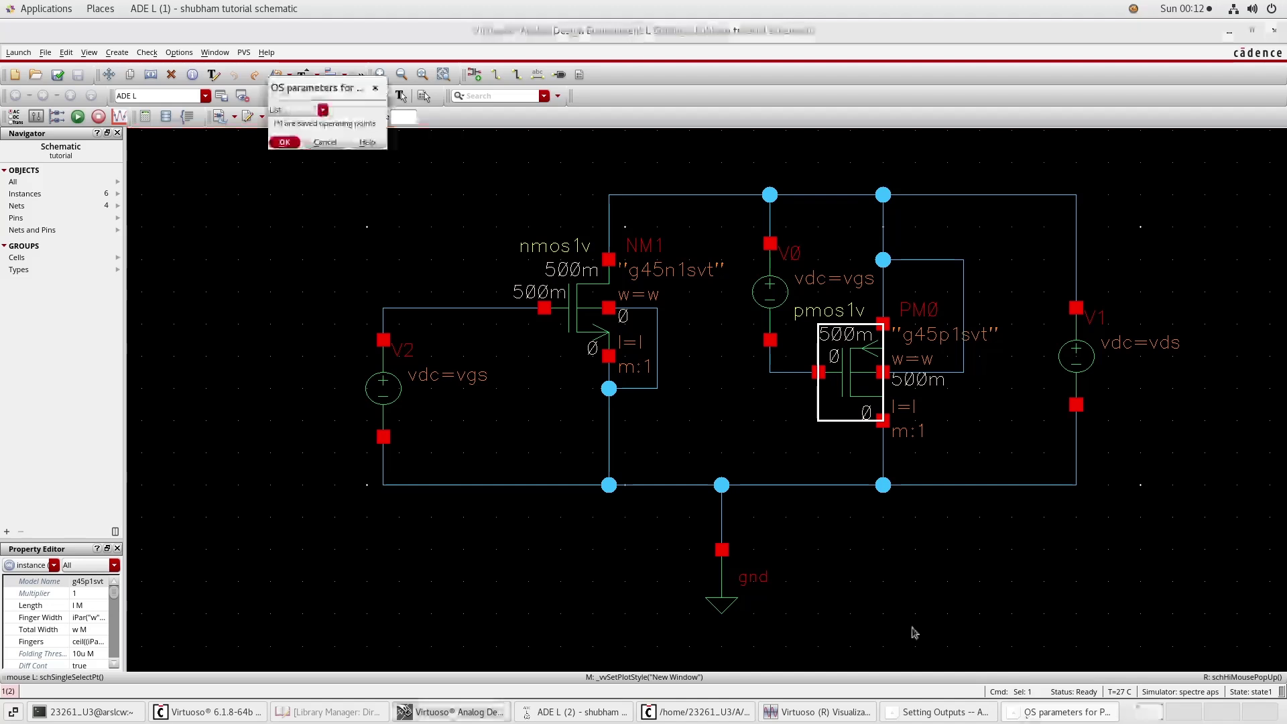
left_click(322, 111)
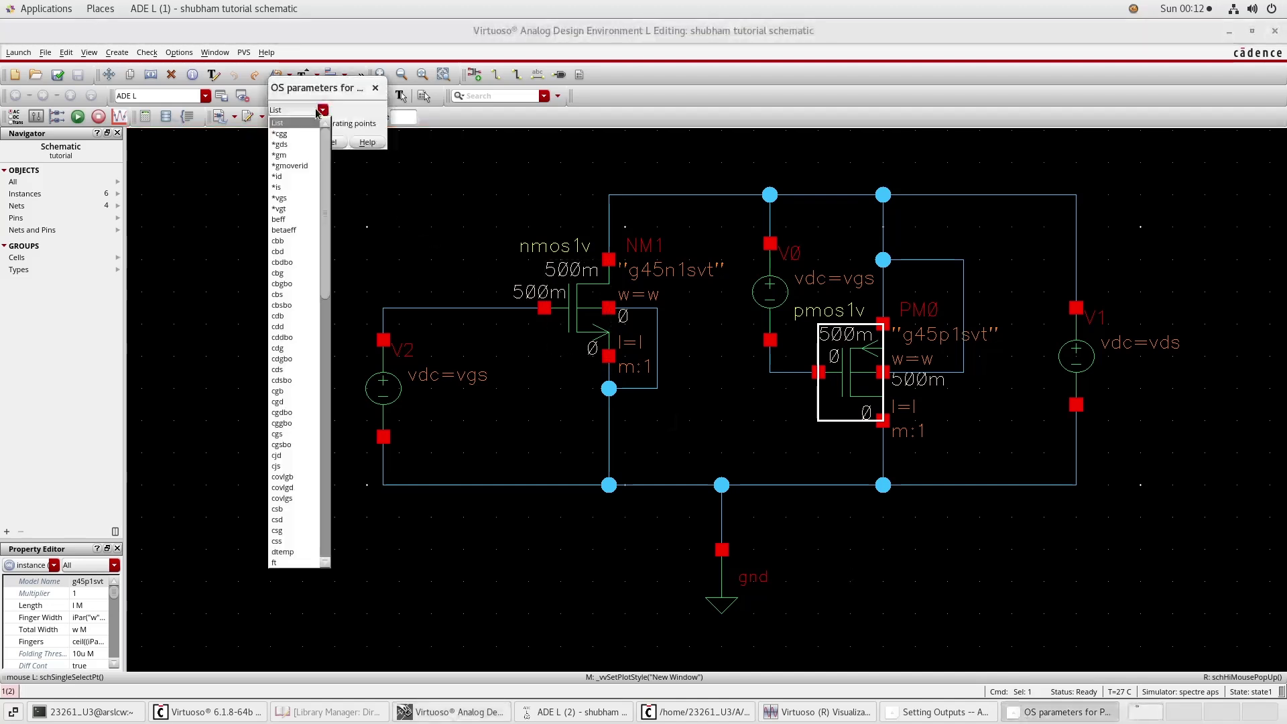
left_click(280, 198)
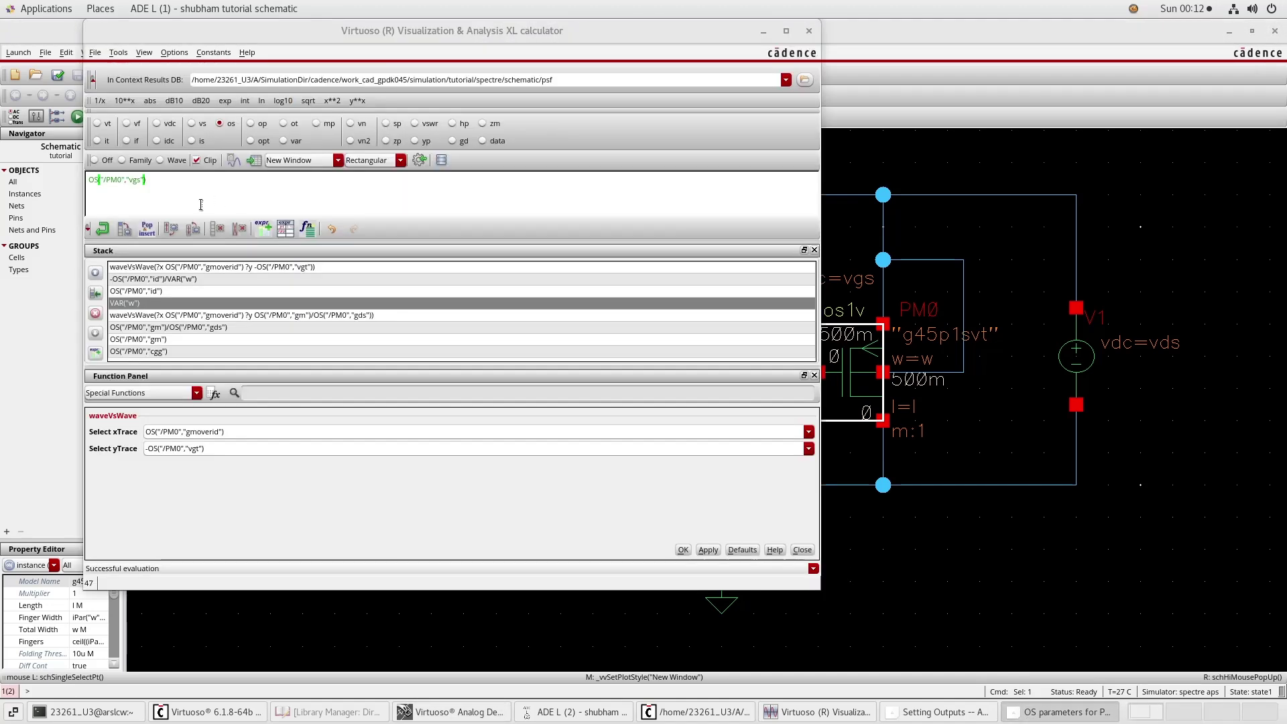
left_click(101, 231)
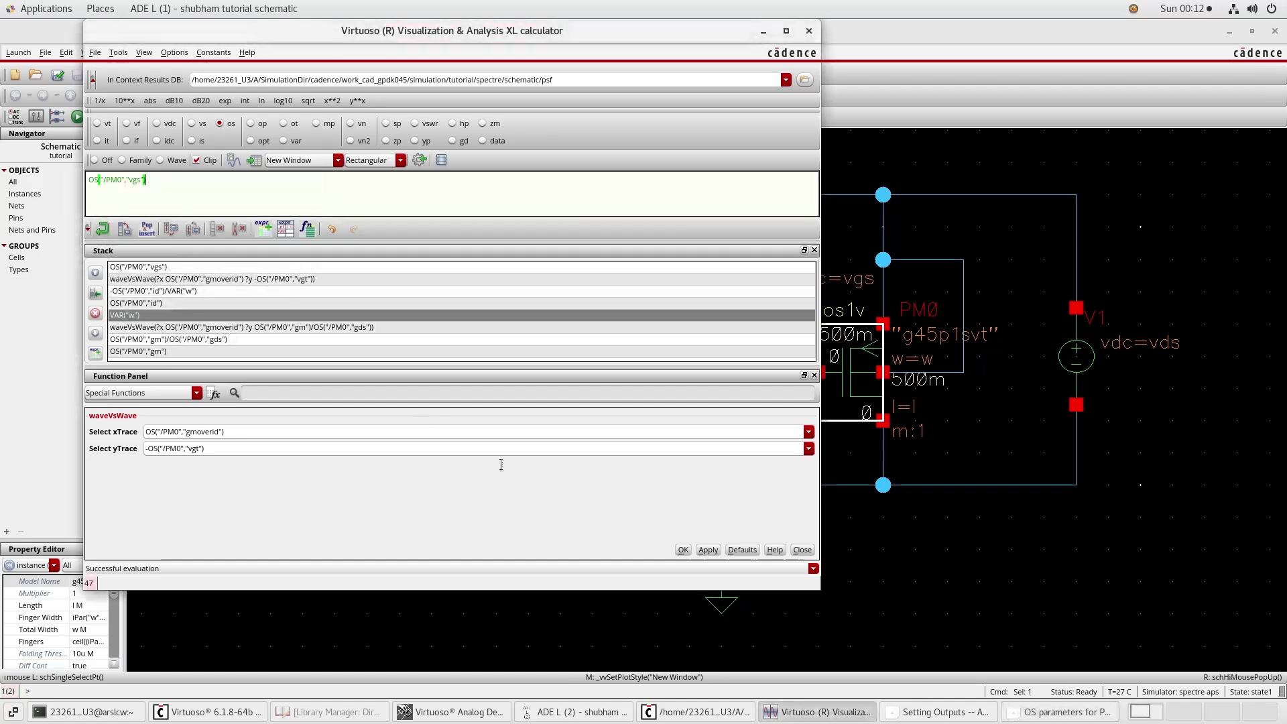
left_click(809, 448)
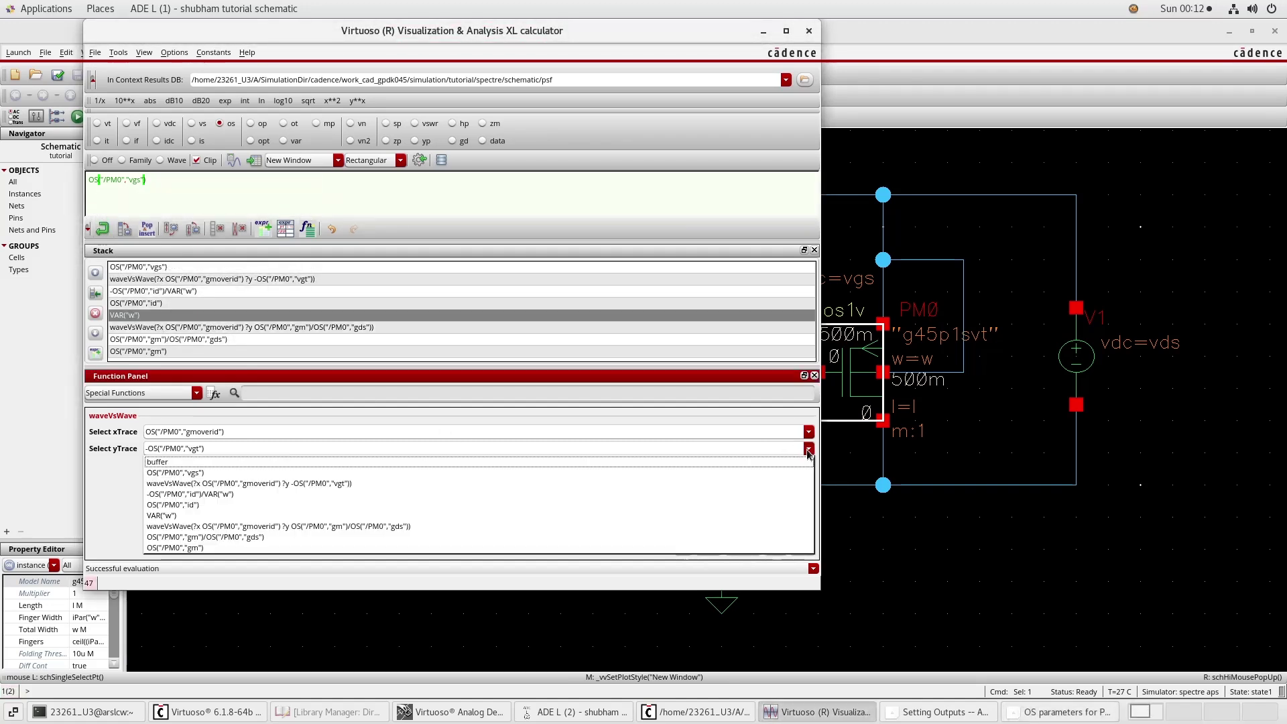
left_click(176, 472)
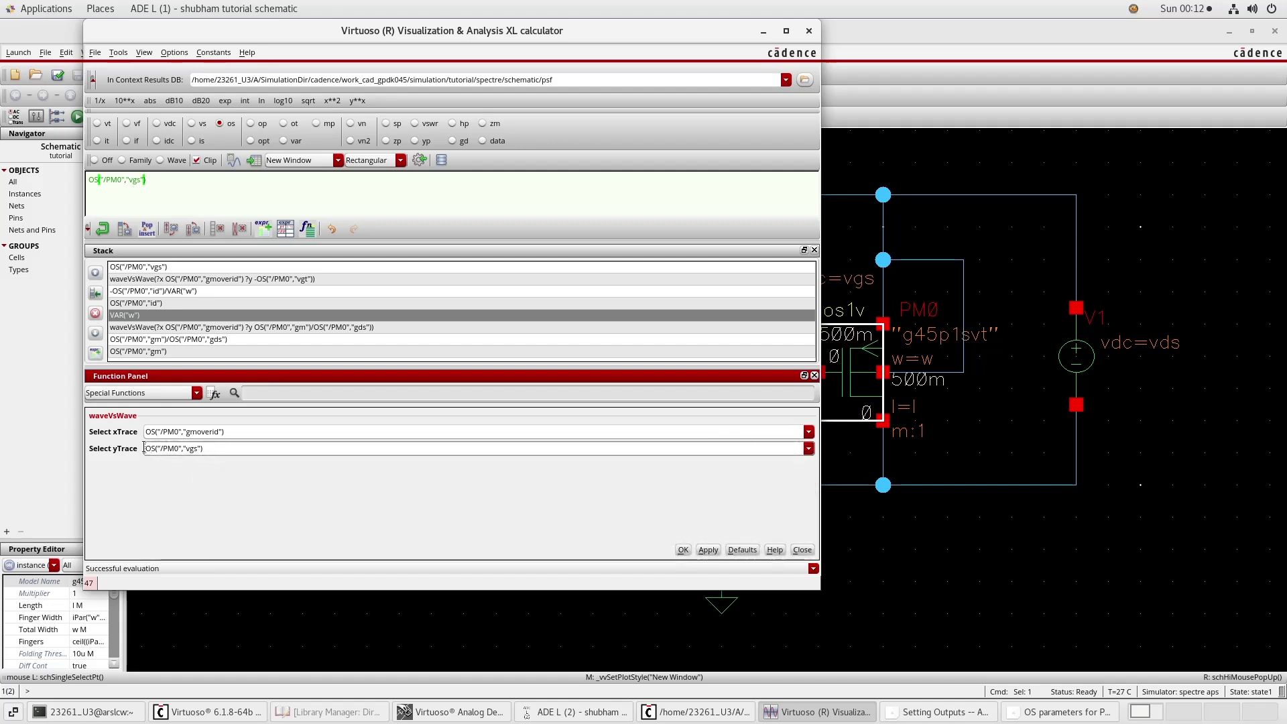
type("-")
left_click(710, 549)
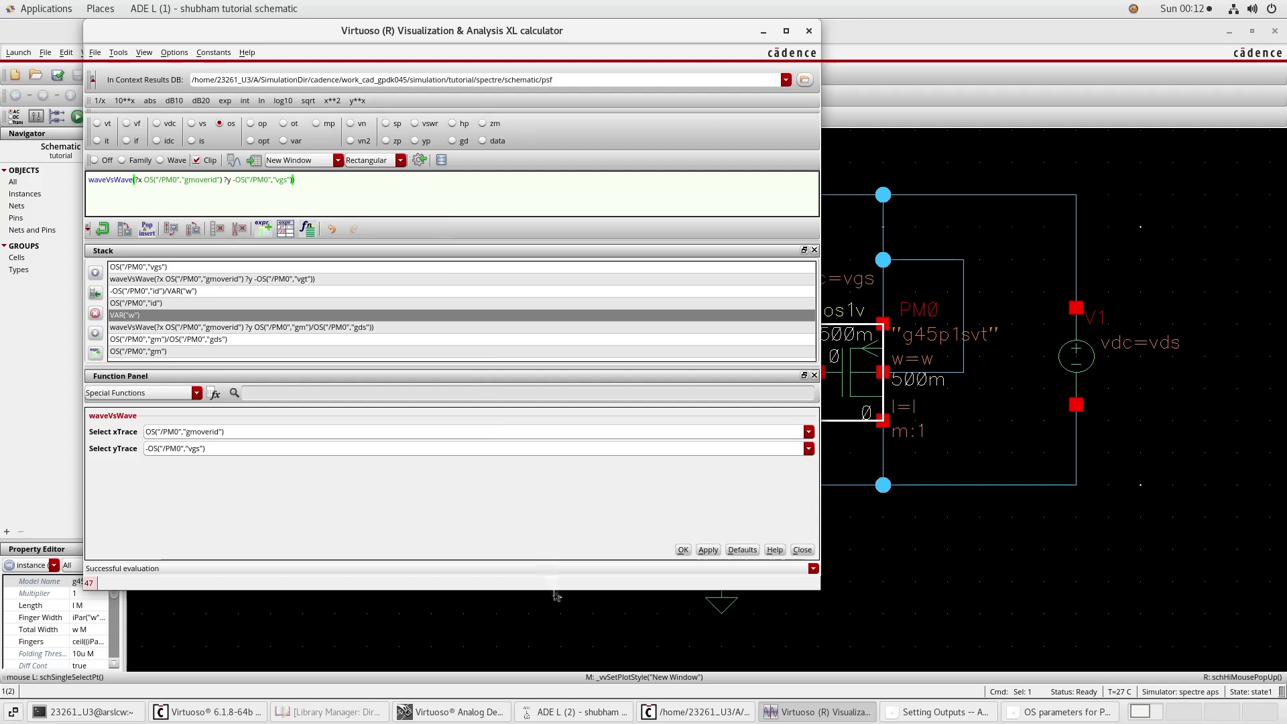
Step: Edit output row 6 and name it 'GM/GDS VS GM/ID PMOS', keeping its gm/gds expression
left_click(578, 713)
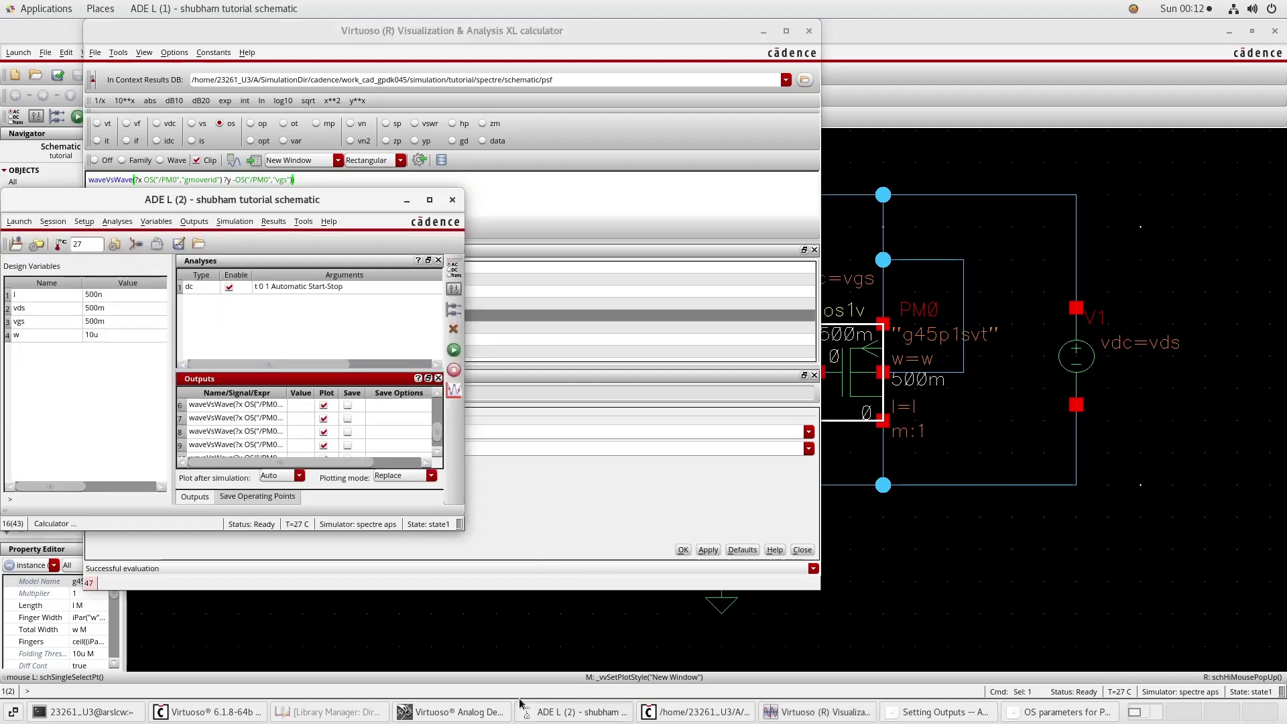
scroll(256, 428, "down", 2)
scroll(254, 427, "up", 3)
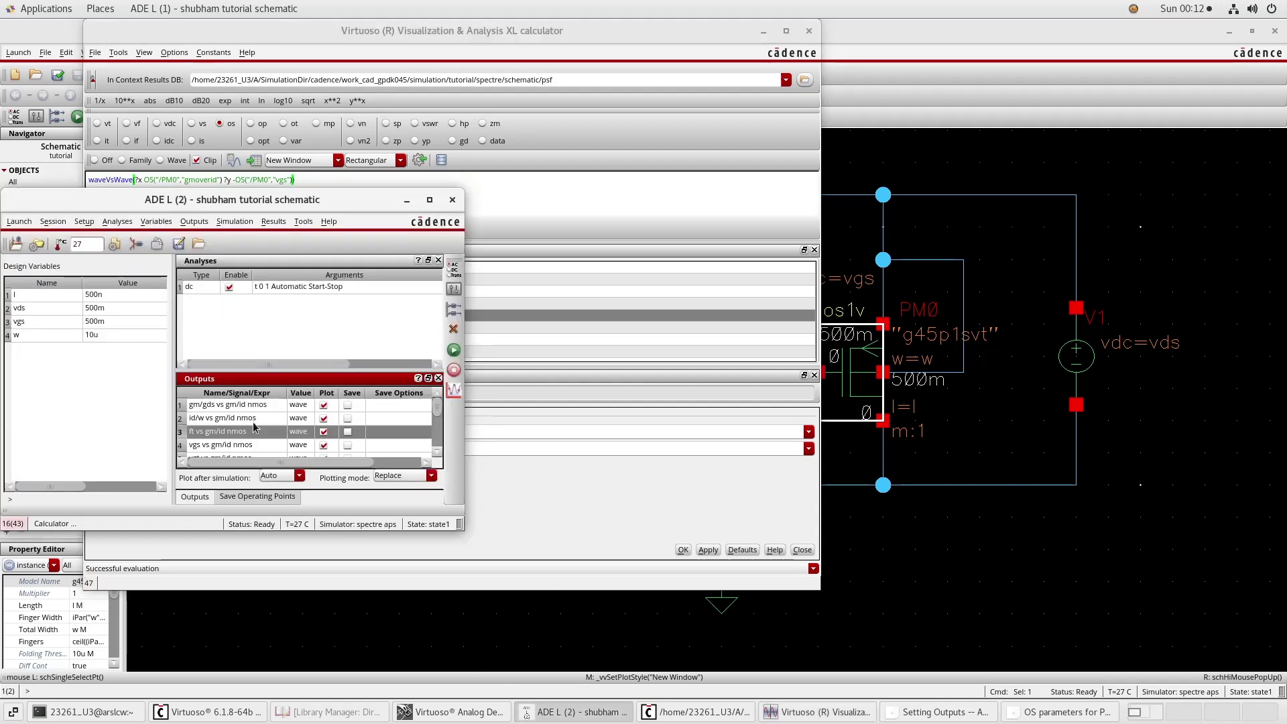
scroll(252, 435, "down", 3)
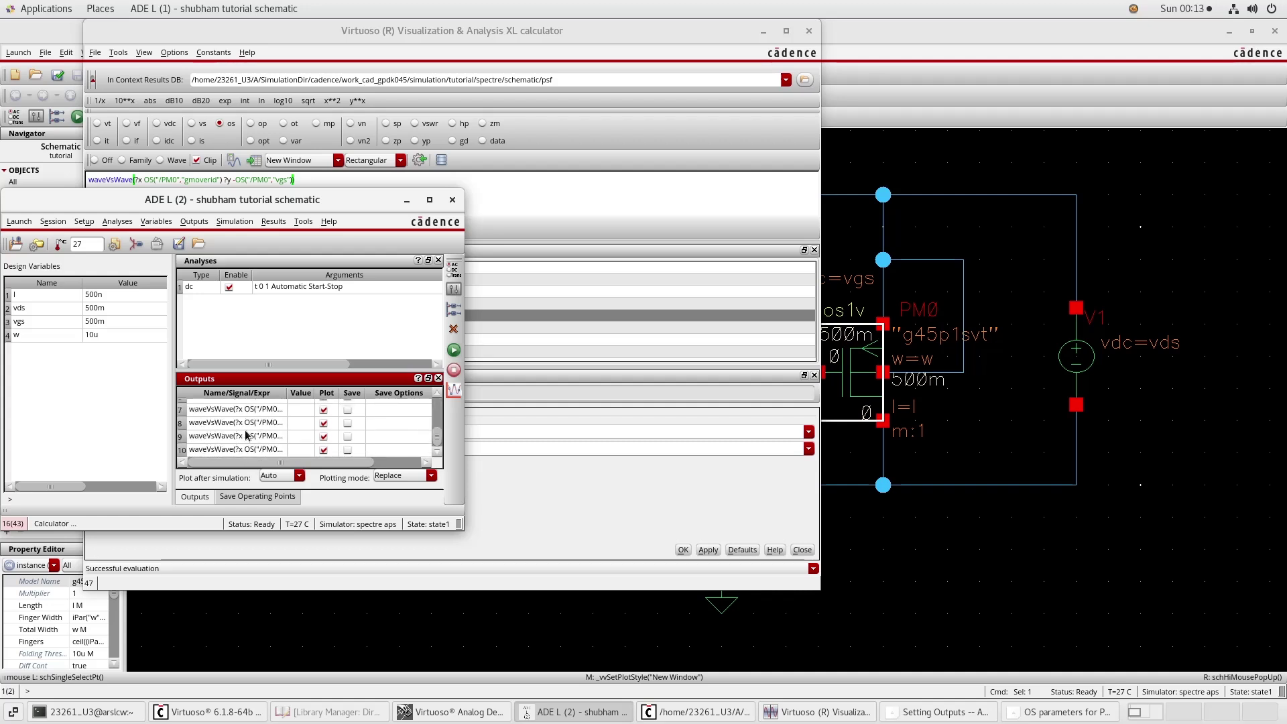
scroll(246, 434, "up", 1)
right_click(246, 434)
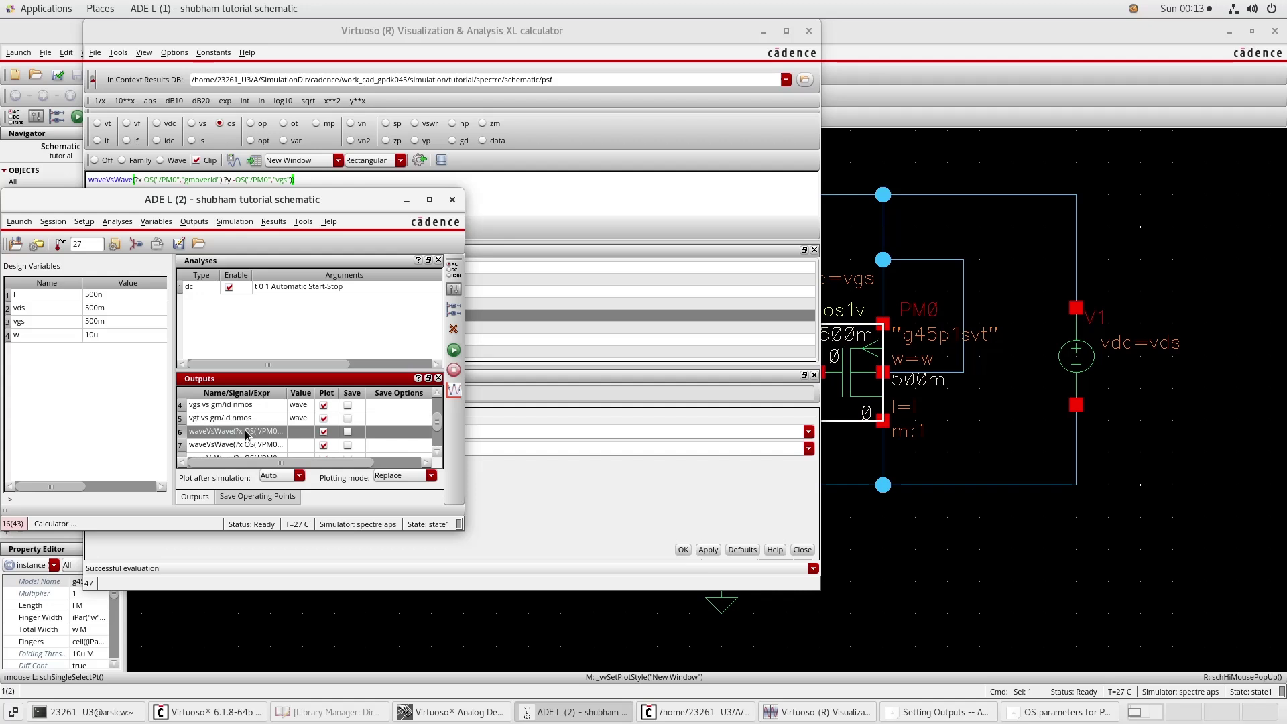
left_click(253, 428)
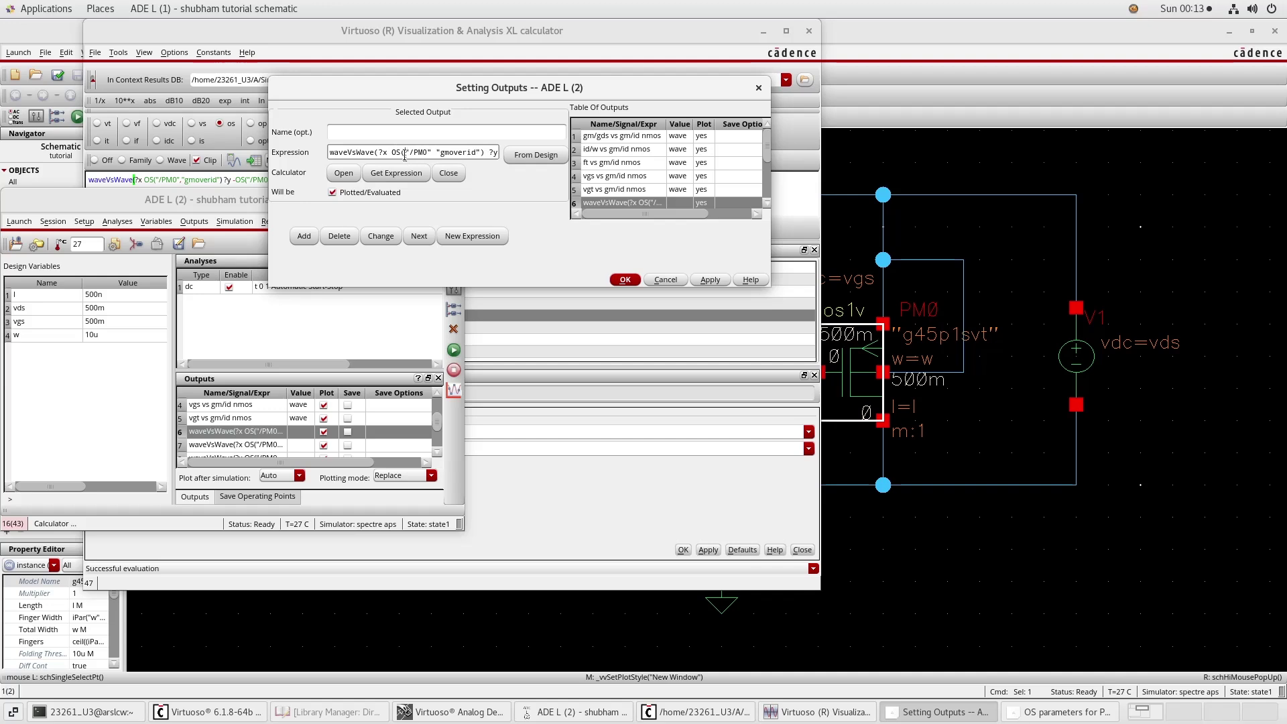
key("Right")
key("Right")
key("Right")
key("Right")
key("Right")
key("Right")
key("Right")
key("Right")
key("Right")
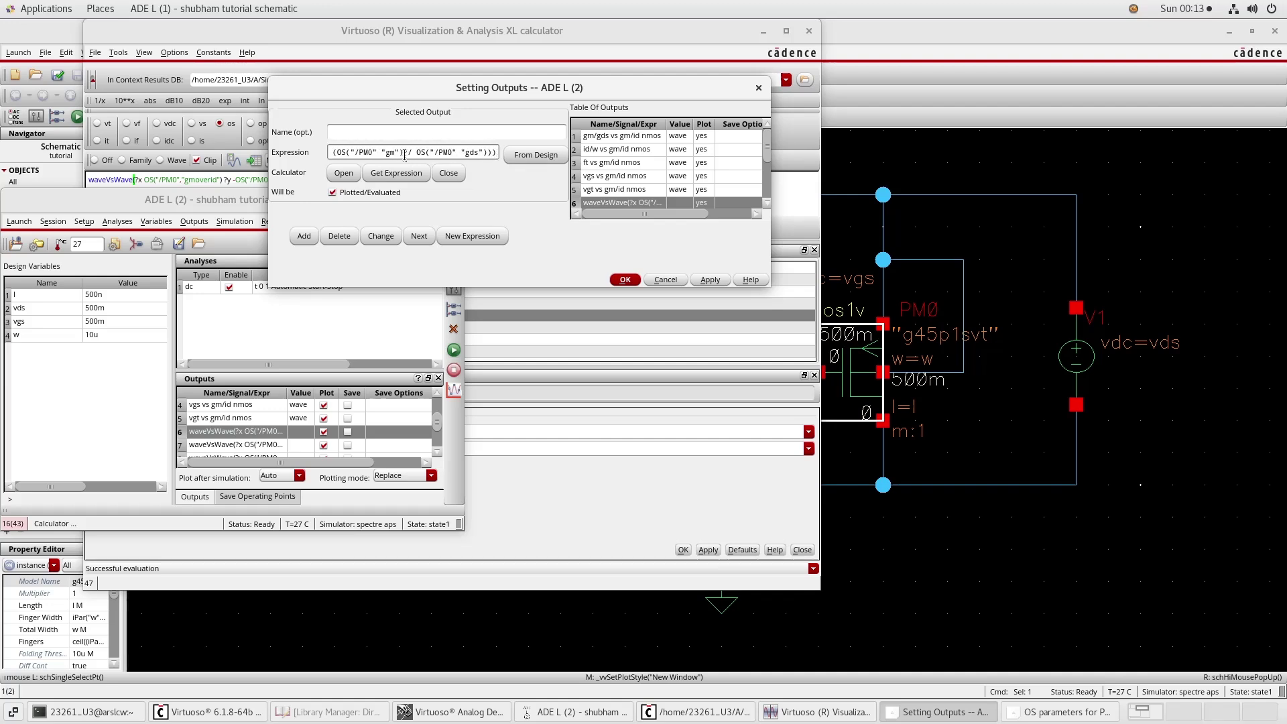
left_click(409, 130)
type("GM/I")
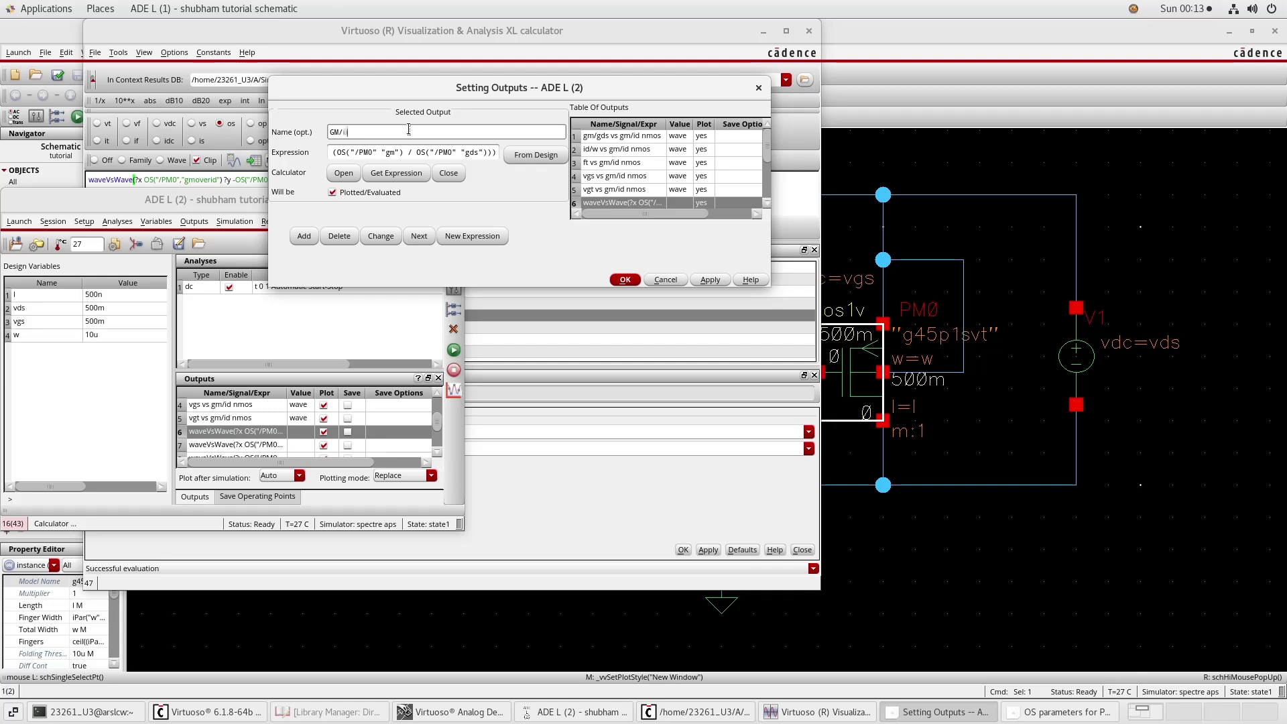
type("GDS VS GM/ID P")
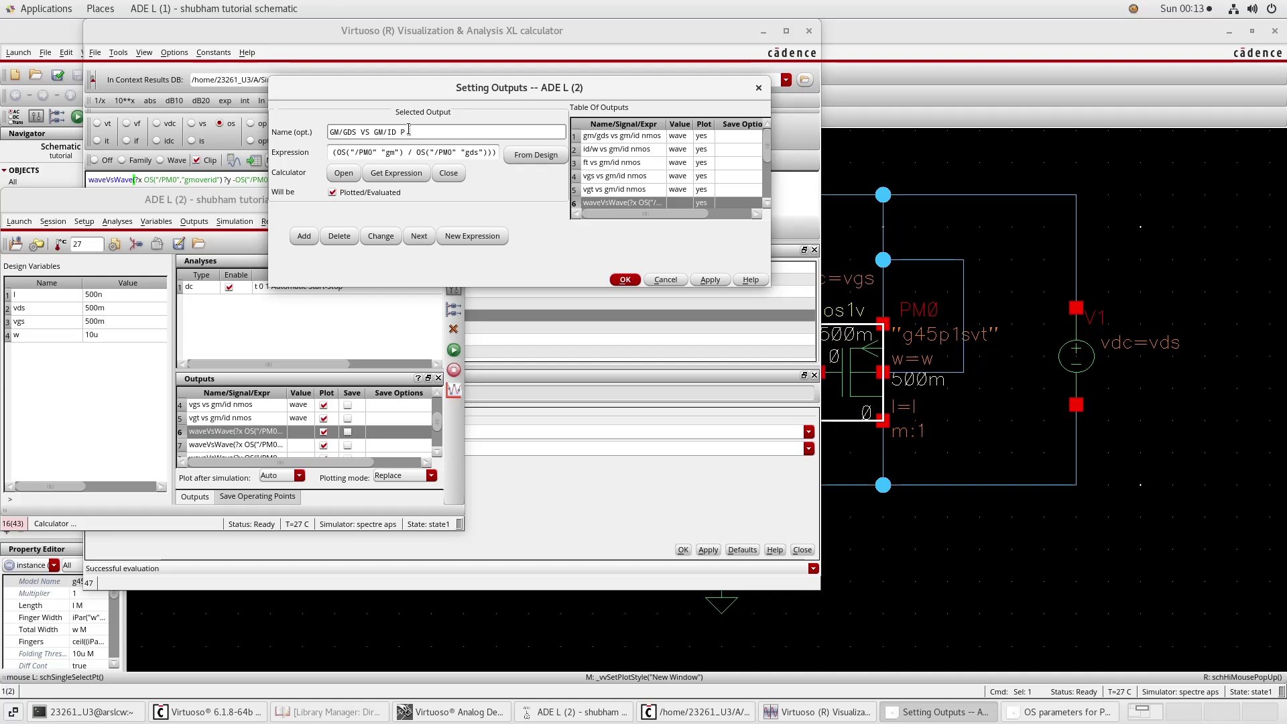
type("M")
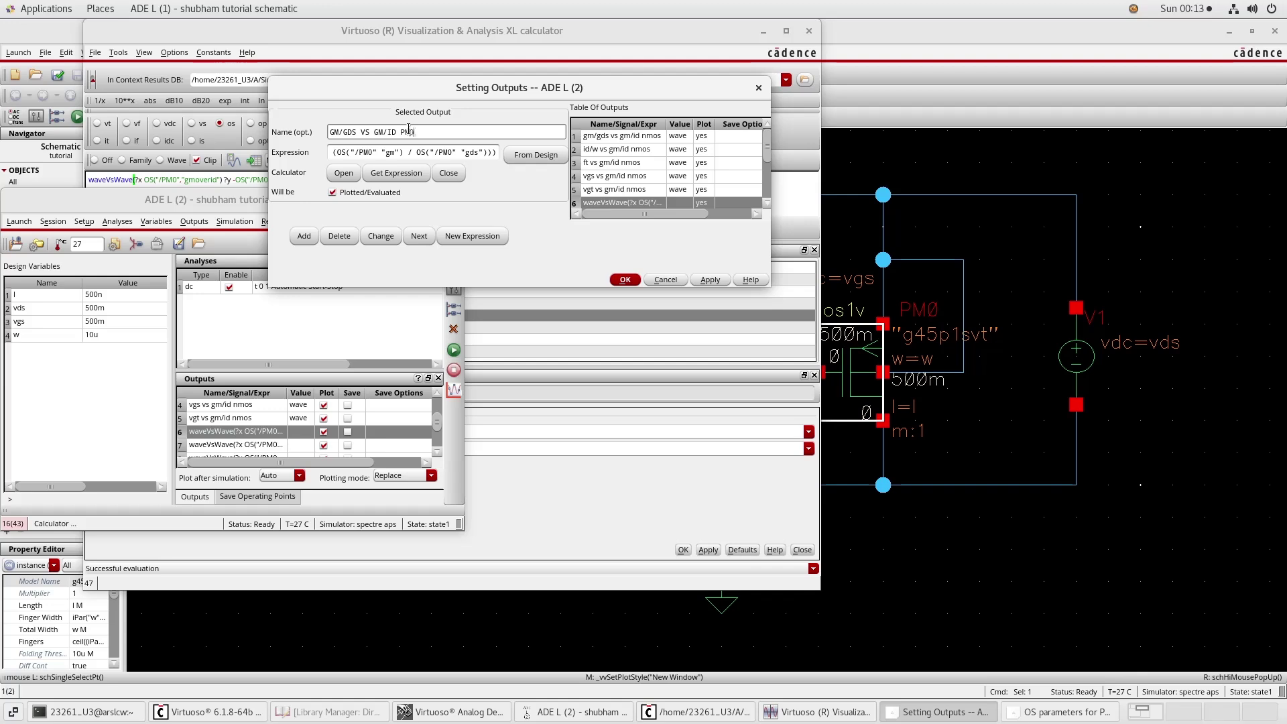
type("OS")
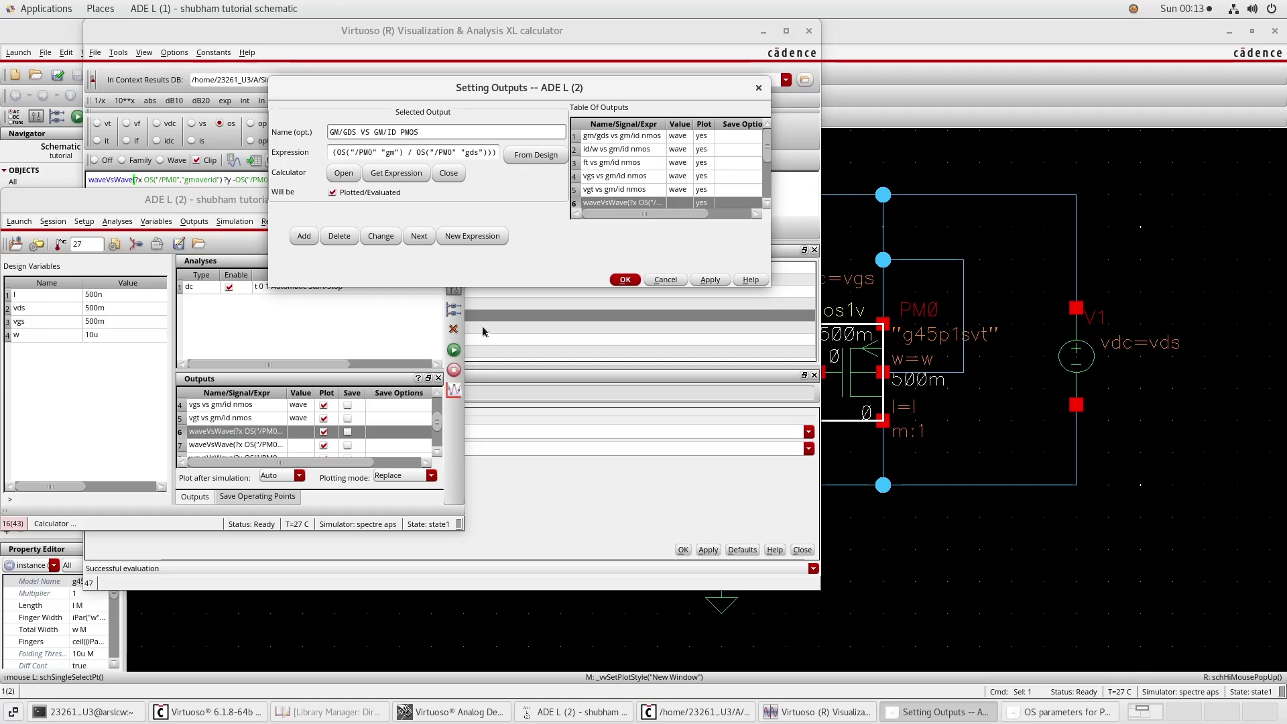
left_click(624, 280)
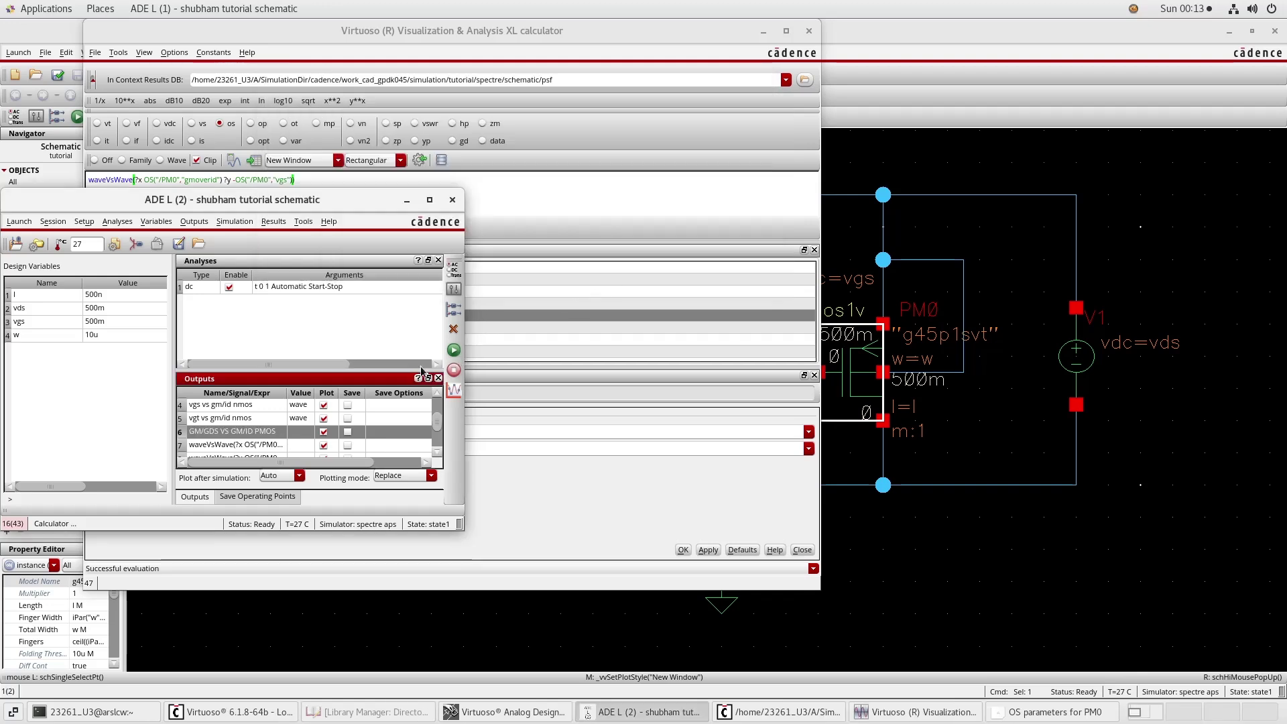
Step: Edit output row 7 and name it 'id/w vs gm/id pmos'
right_click(221, 444)
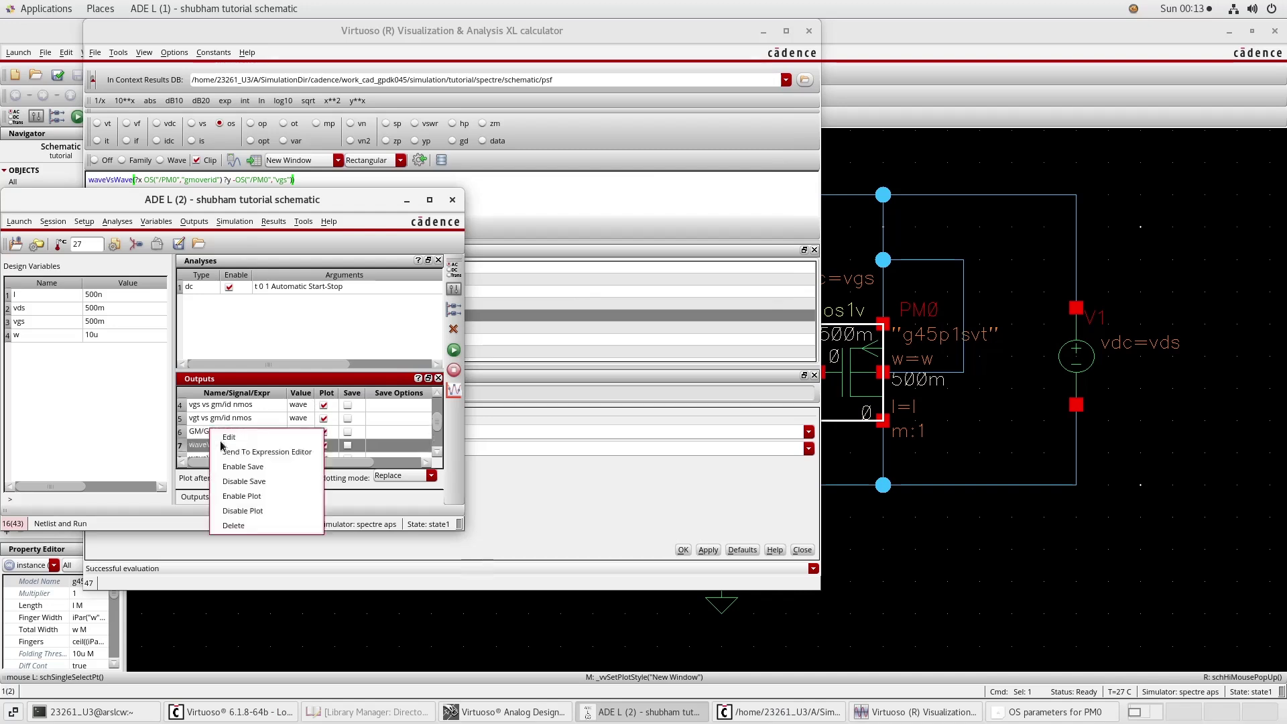
left_click(228, 437)
type("id/w vs g")
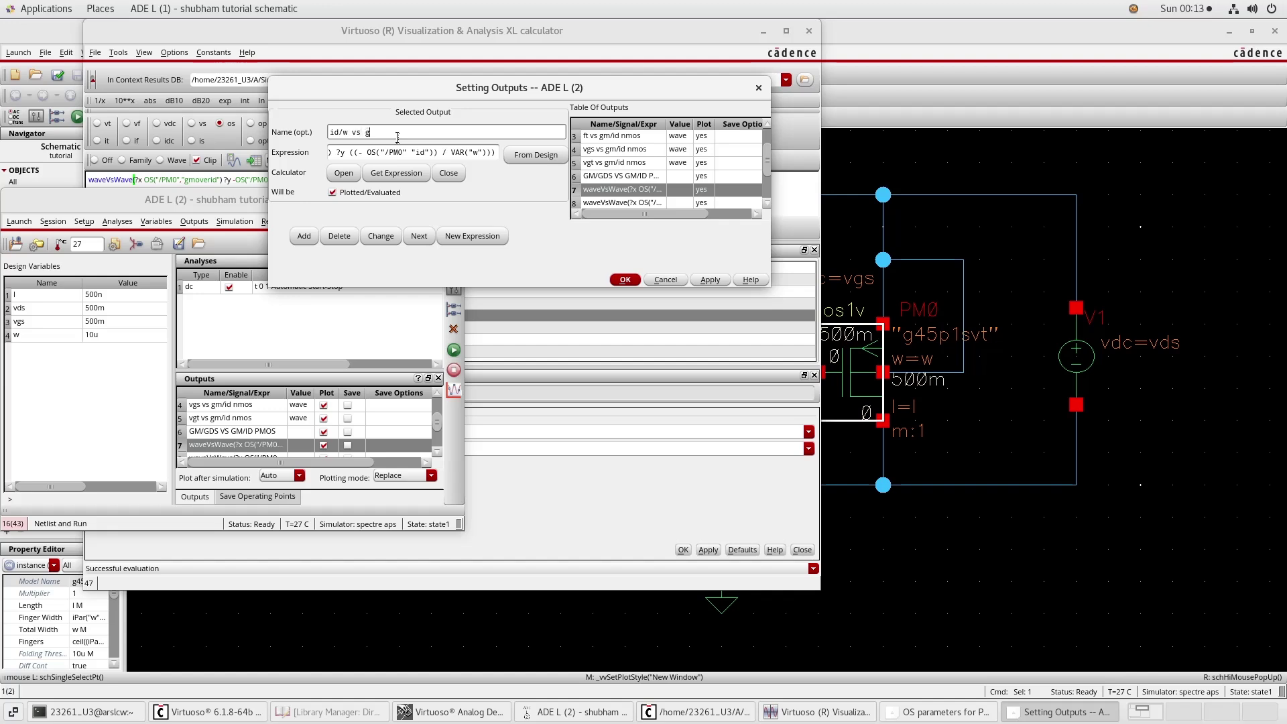
type("m/id pmos")
left_click(626, 280)
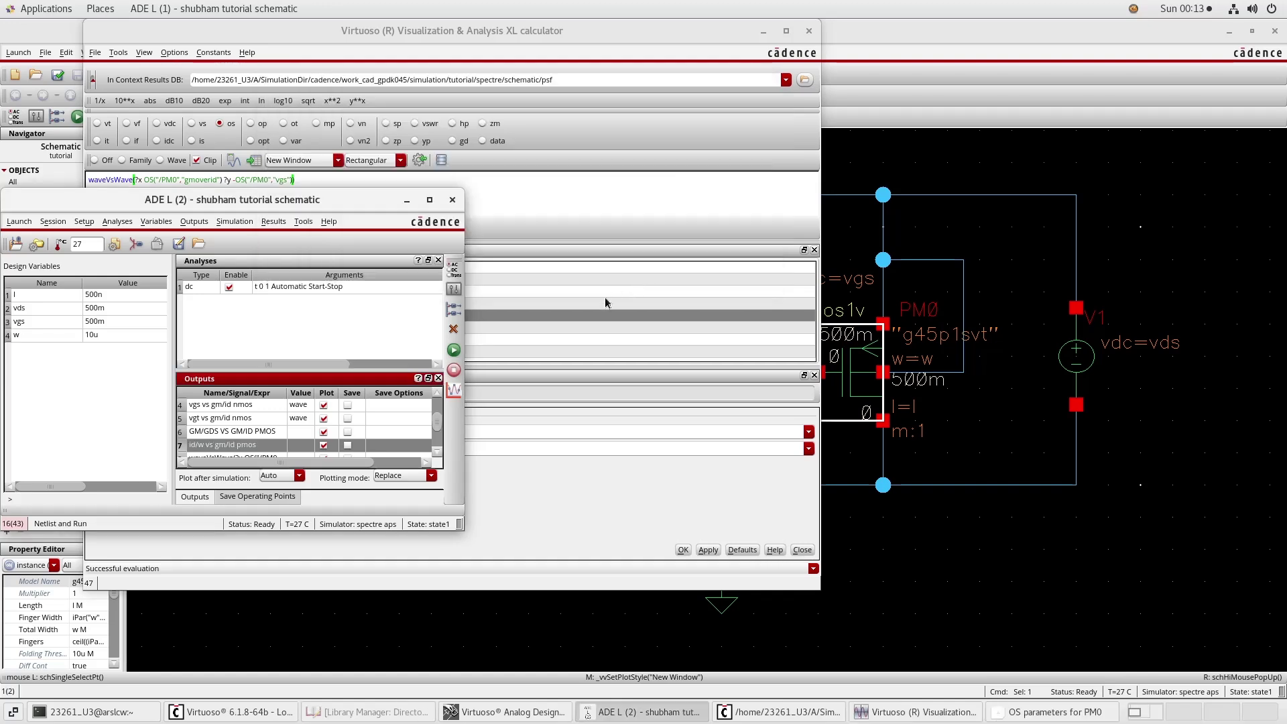
scroll(251, 422, "down", 1)
Step: Edit output row 8 and name it 'ft vs gm/id pmos'
right_click(235, 422)
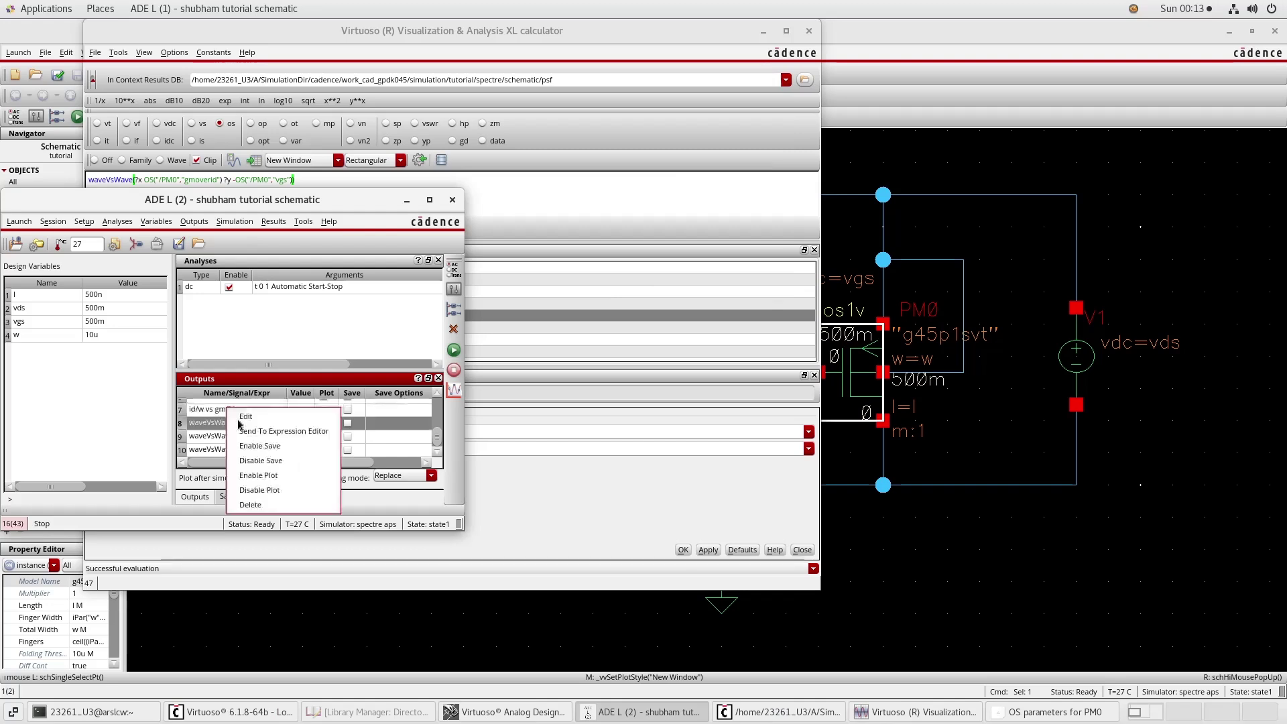
left_click(241, 418)
type("ft vs gm/i")
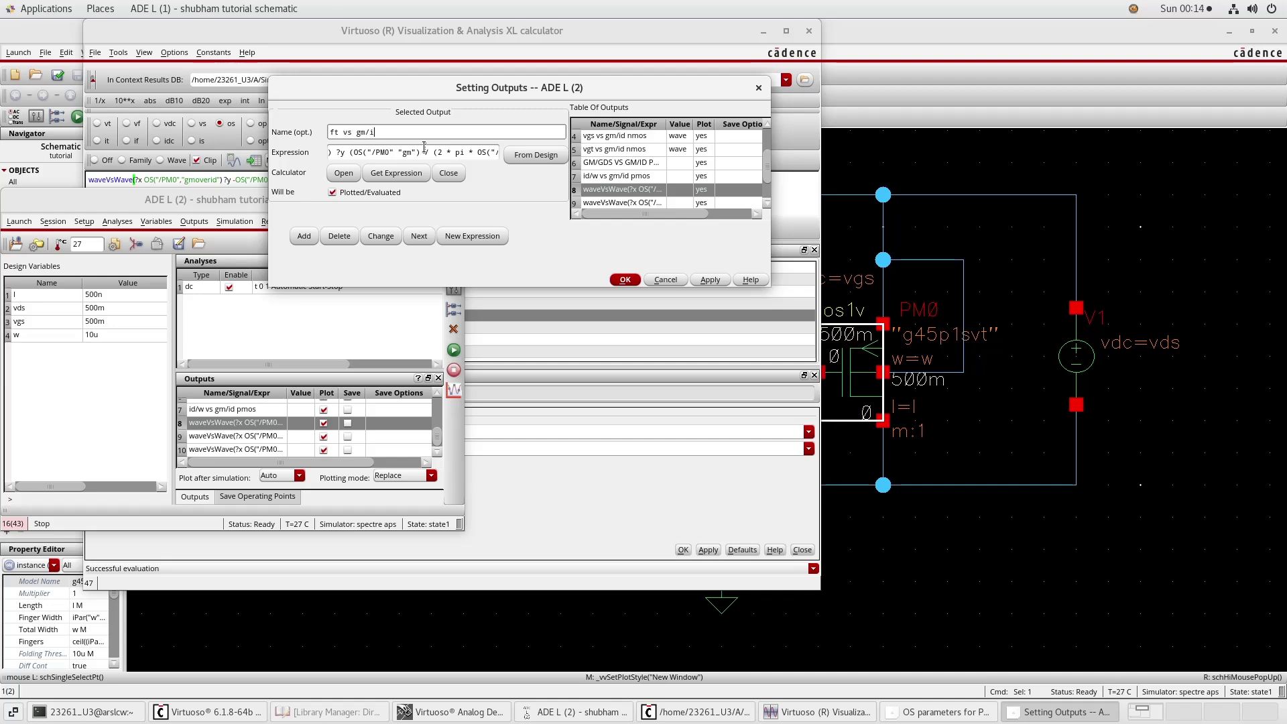
type("d pmos")
left_click(625, 280)
left_click(232, 436)
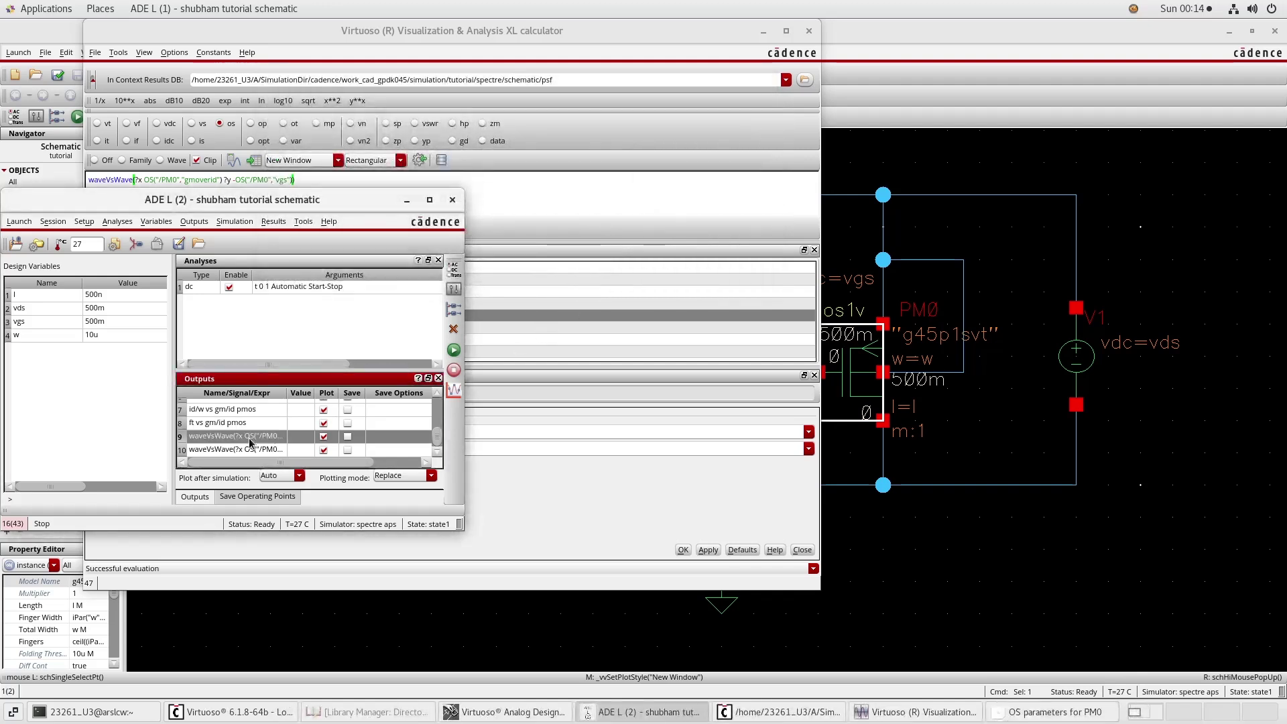
Step: Name output row 9 'vov vs gm/id pmos' and open output row 10's settings
right_click(250, 436)
left_click(258, 435)
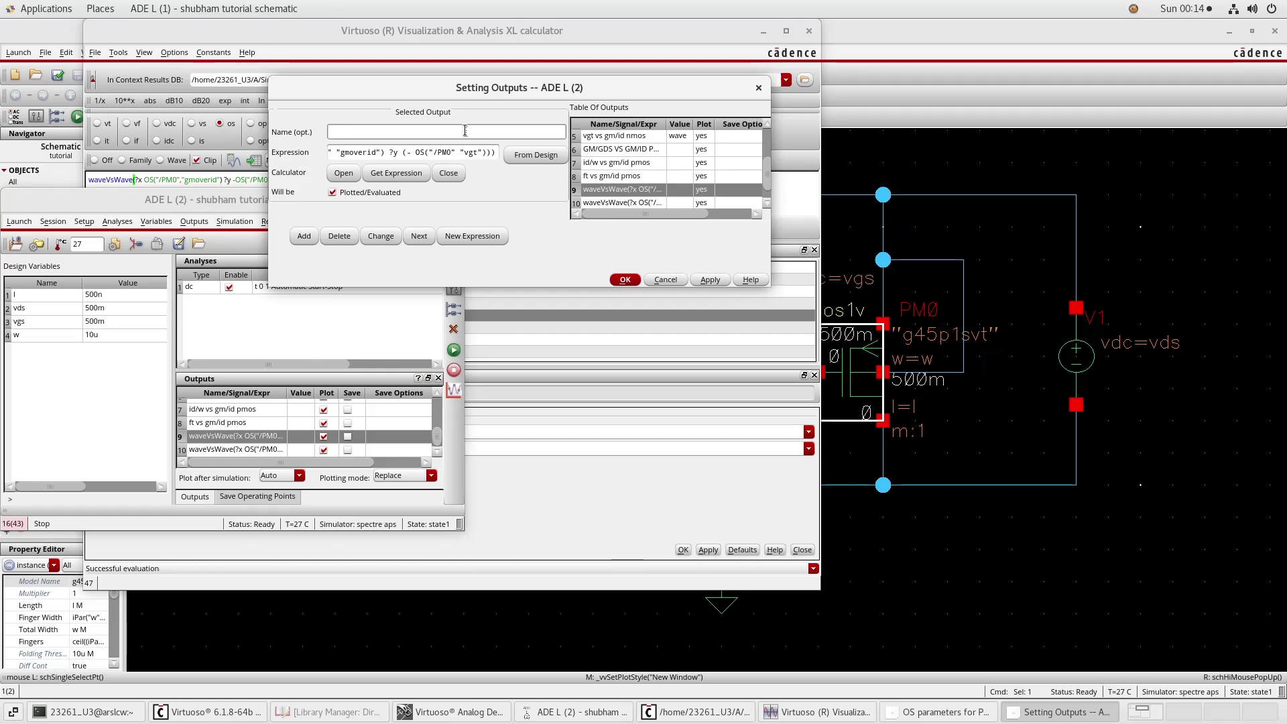
type("v")
type("s")
type("mos")
key("Return")
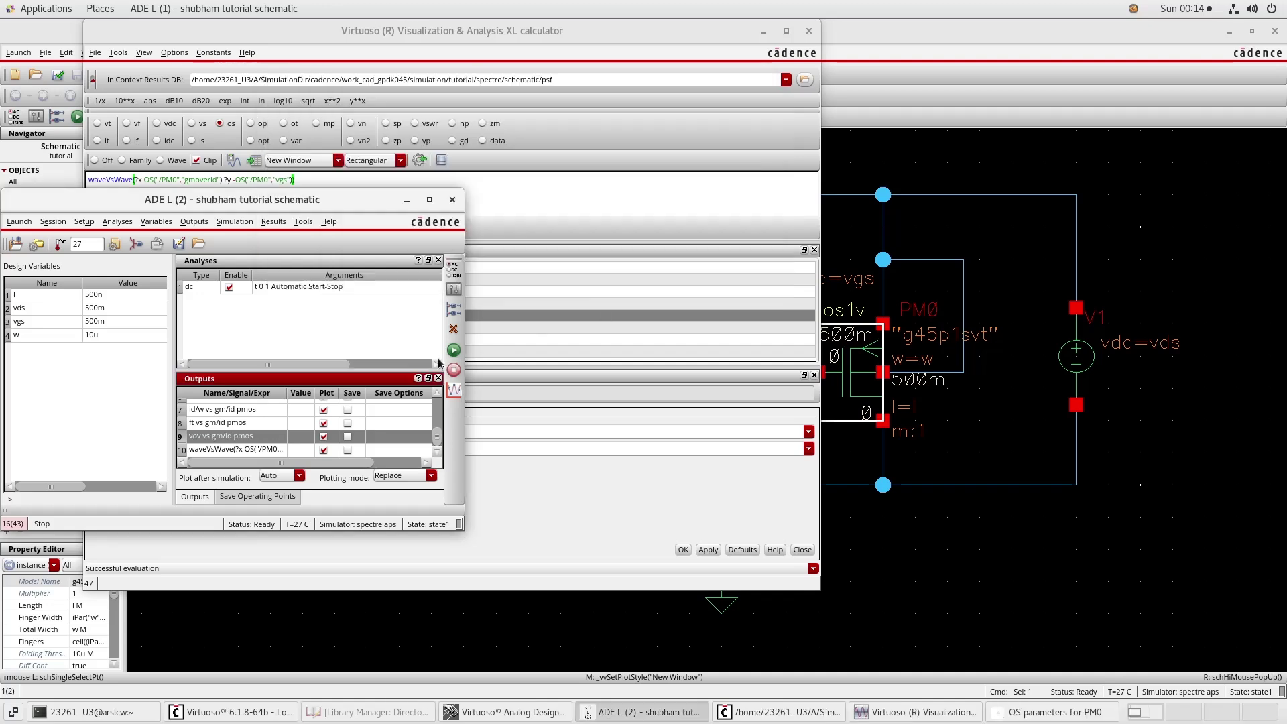
right_click(250, 454)
left_click(257, 446)
type("vgs vs gm")
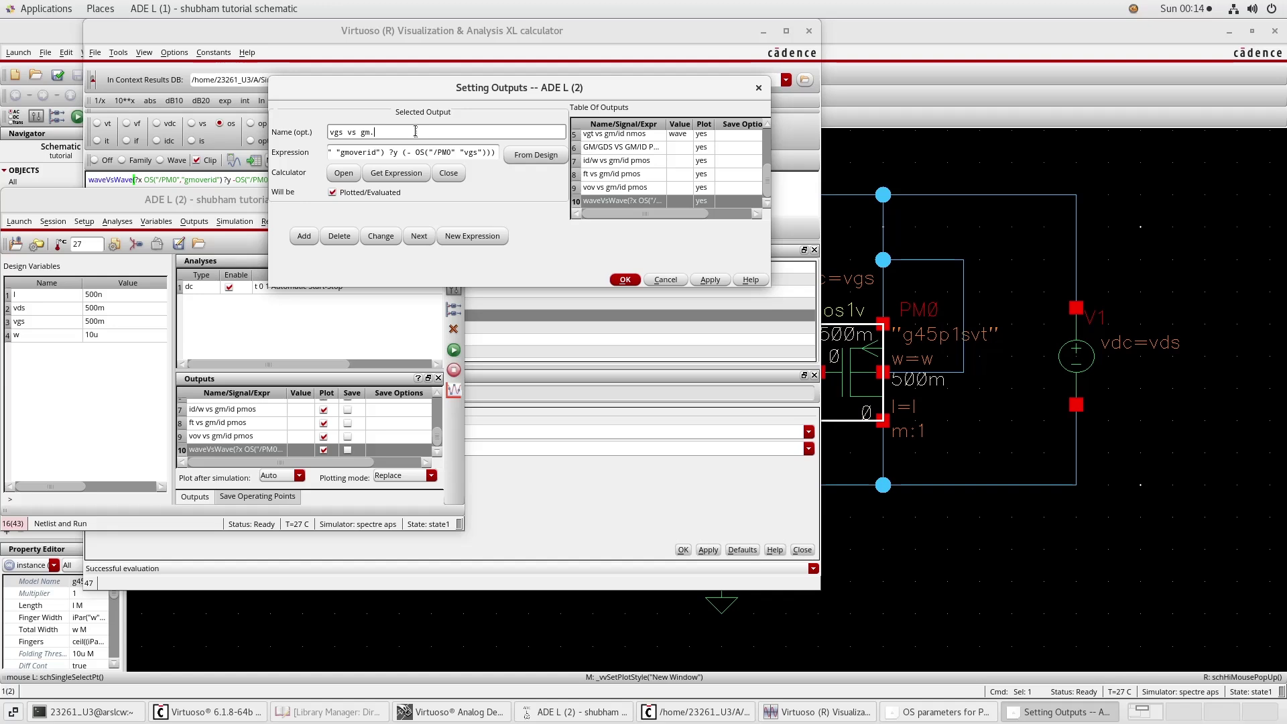
type("/i")
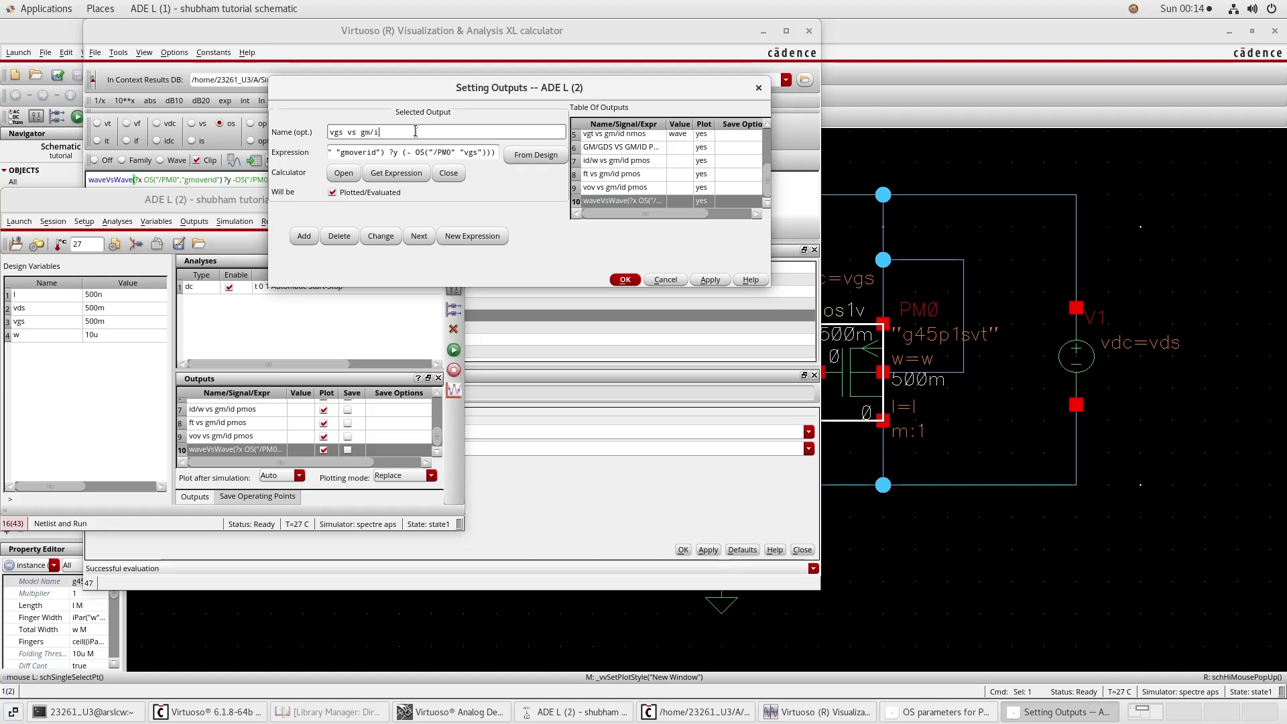
type("d pmos")
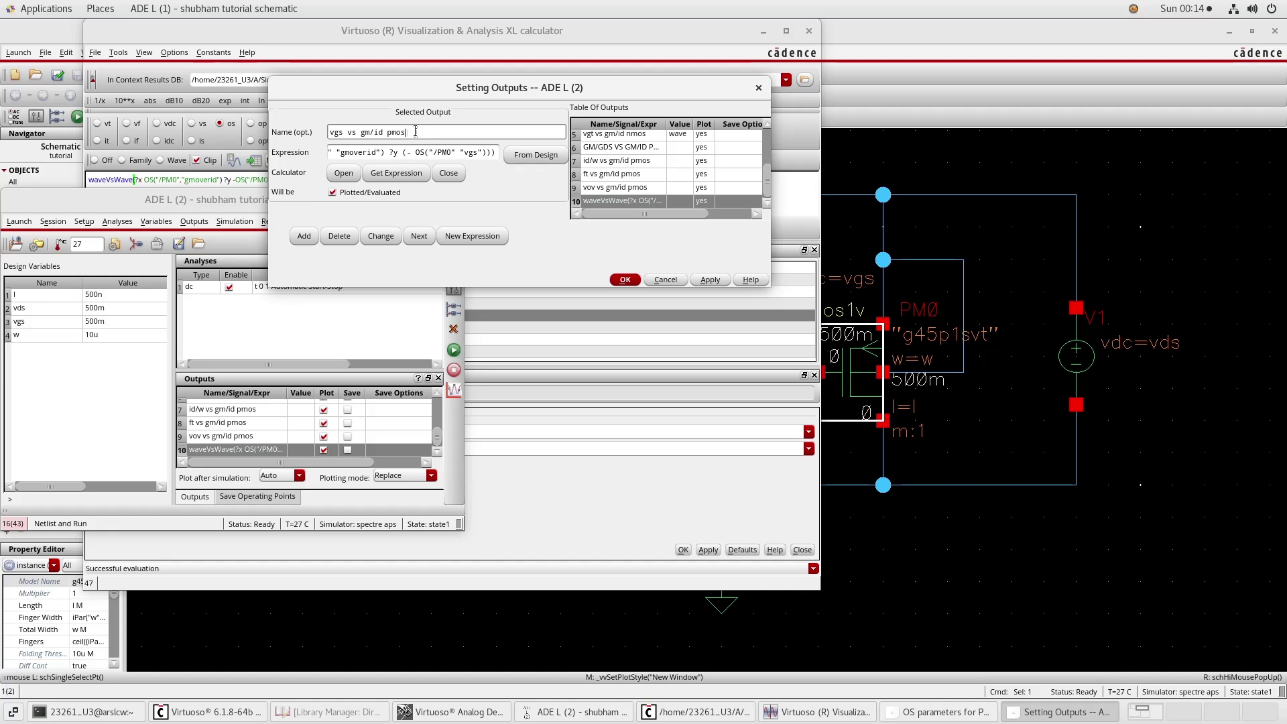
Step: Confirm output 10's name 'vgs vs gm/id pmos' and plot all outputs
left_click(624, 280)
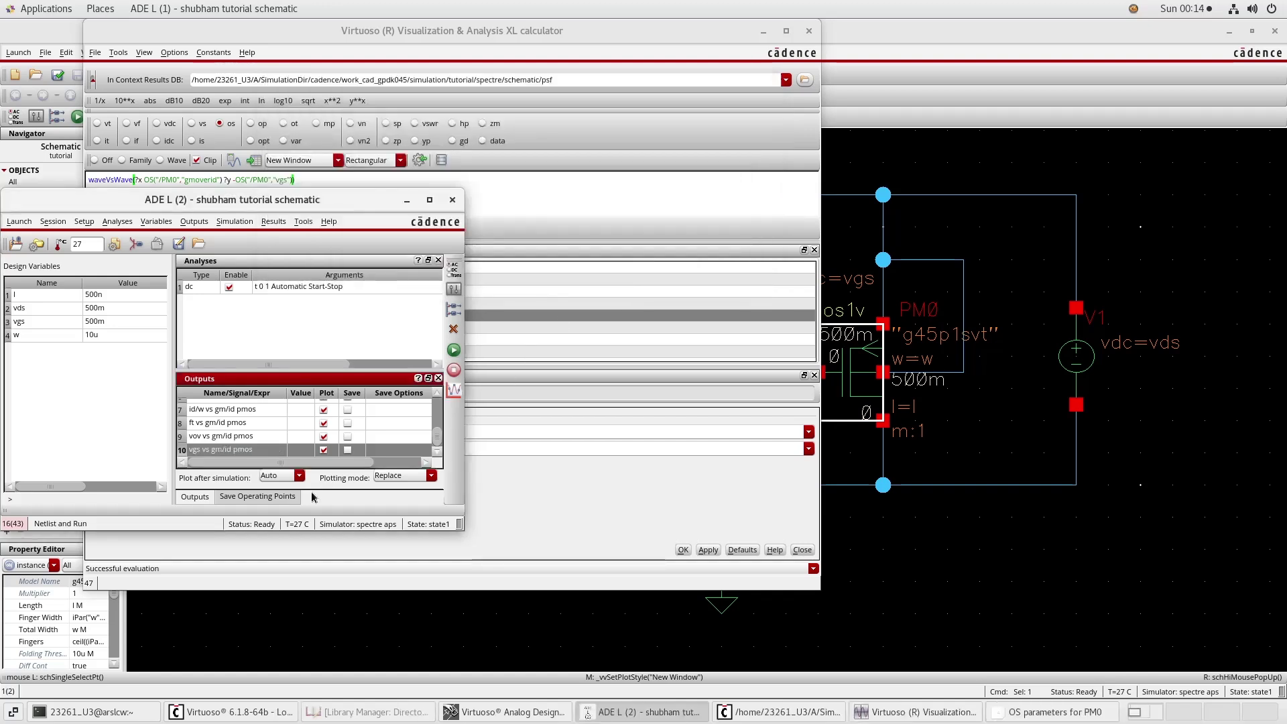
scroll(274, 442, "up", 2)
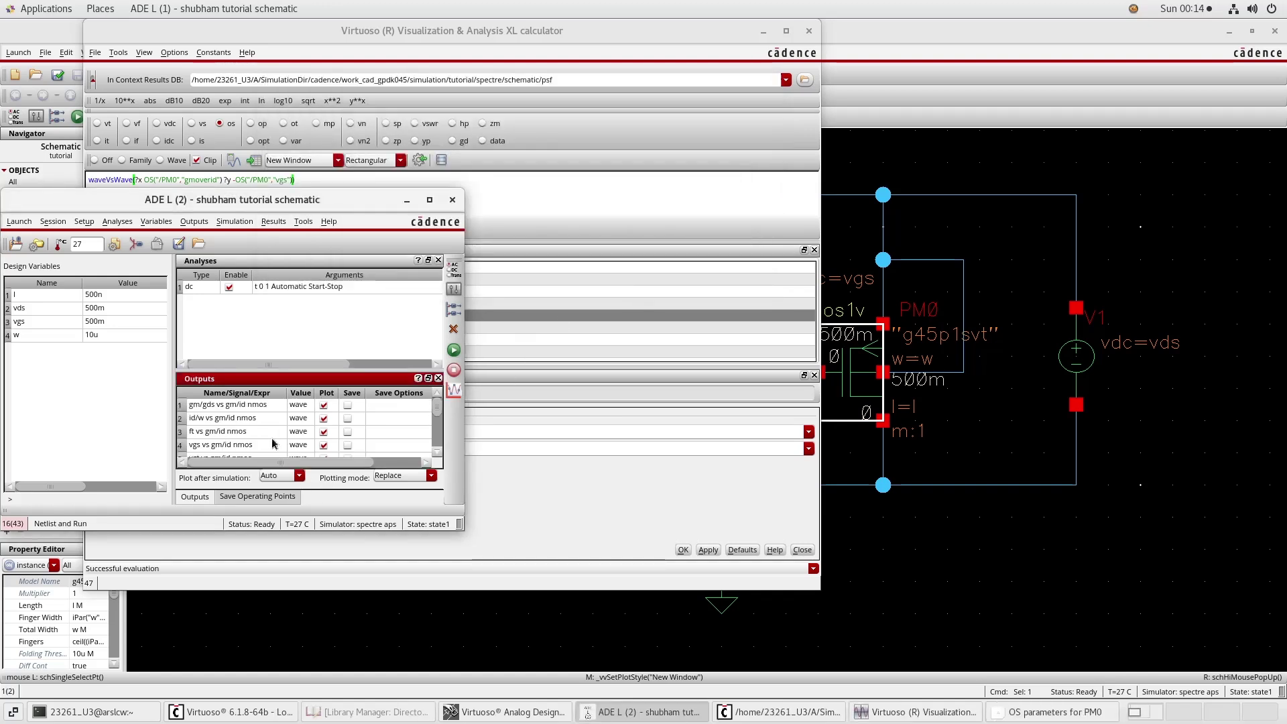
scroll(272, 437, "down", 2)
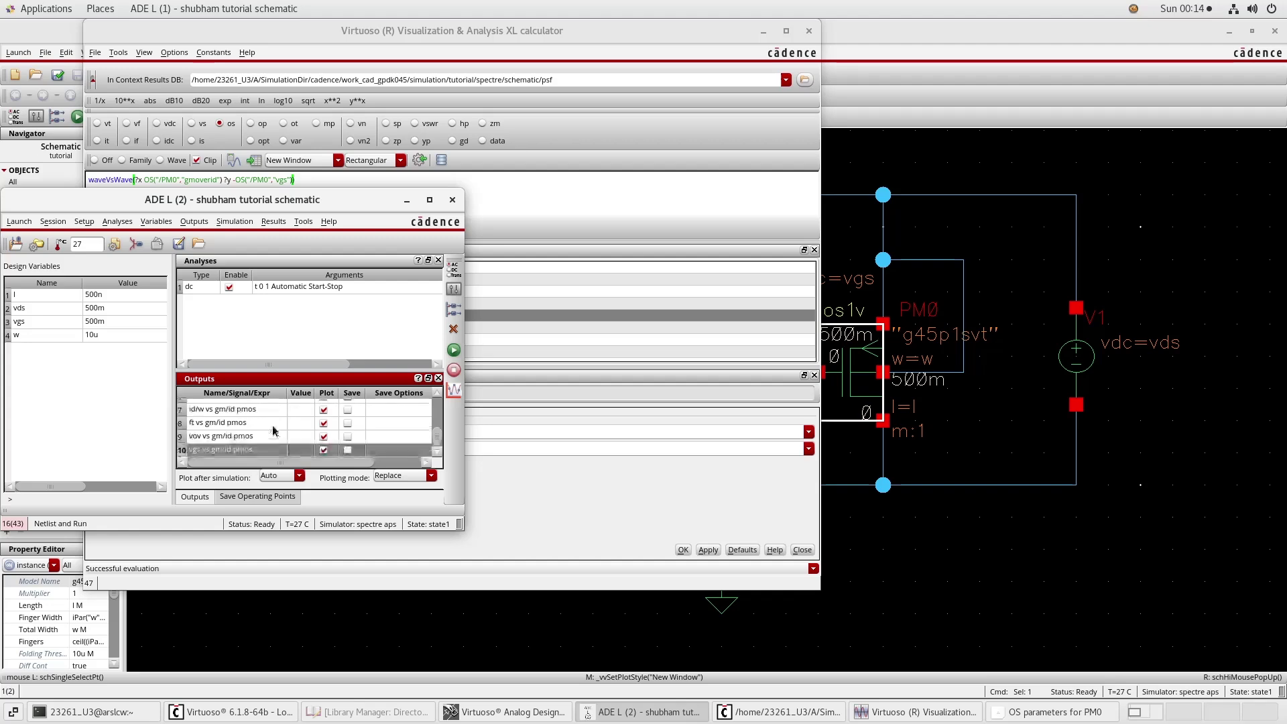
left_click(449, 391)
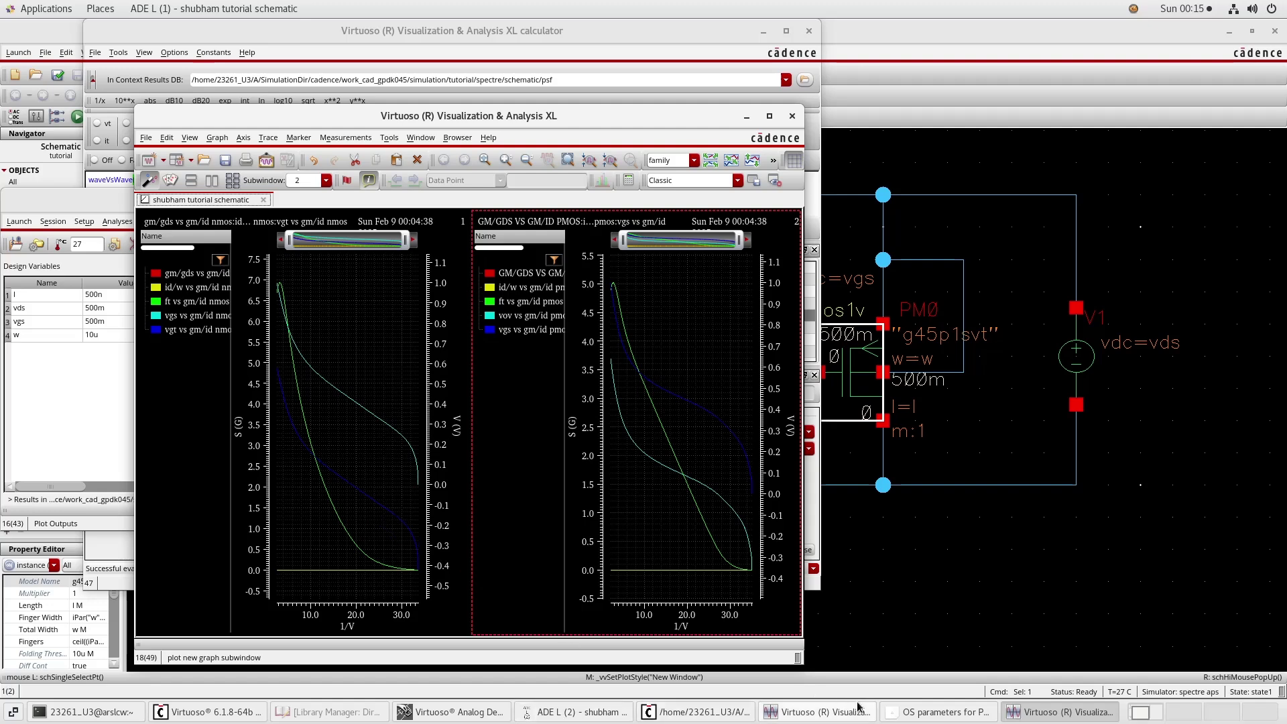
Step: Open the Parametric Analysis setup and browse sweep variable choices for the empty row
left_click(578, 712)
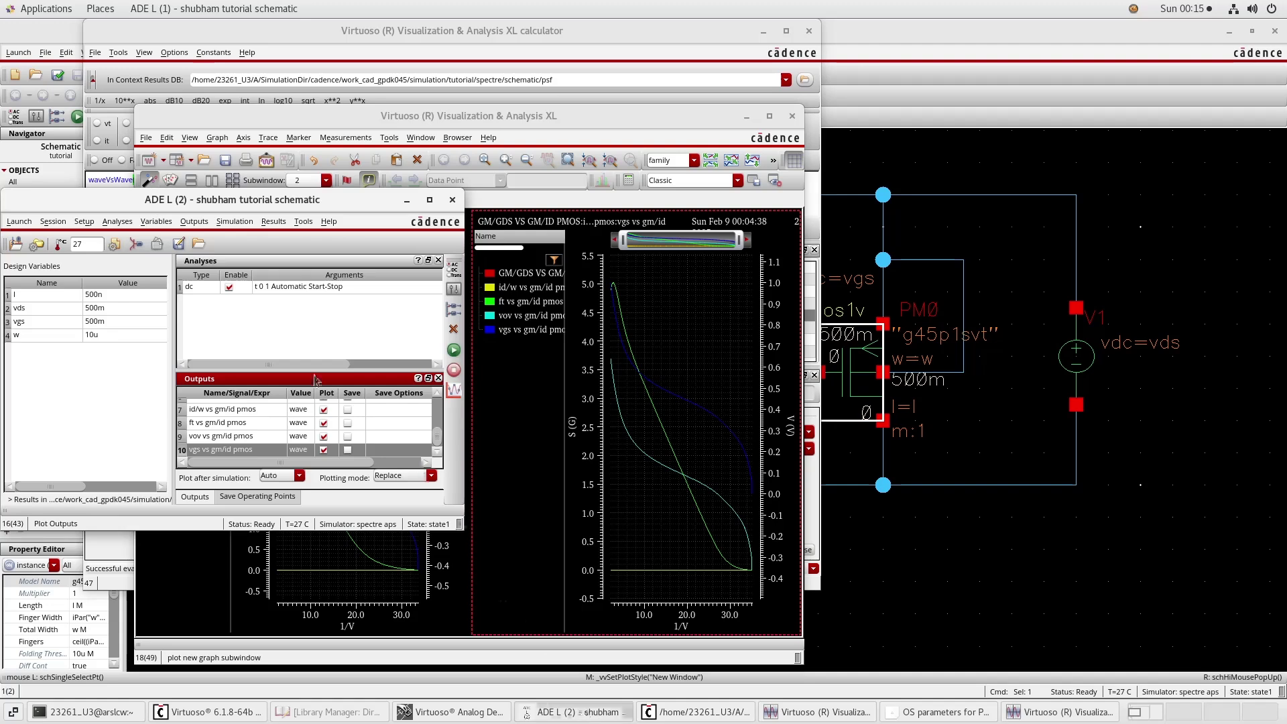
left_click(304, 223)
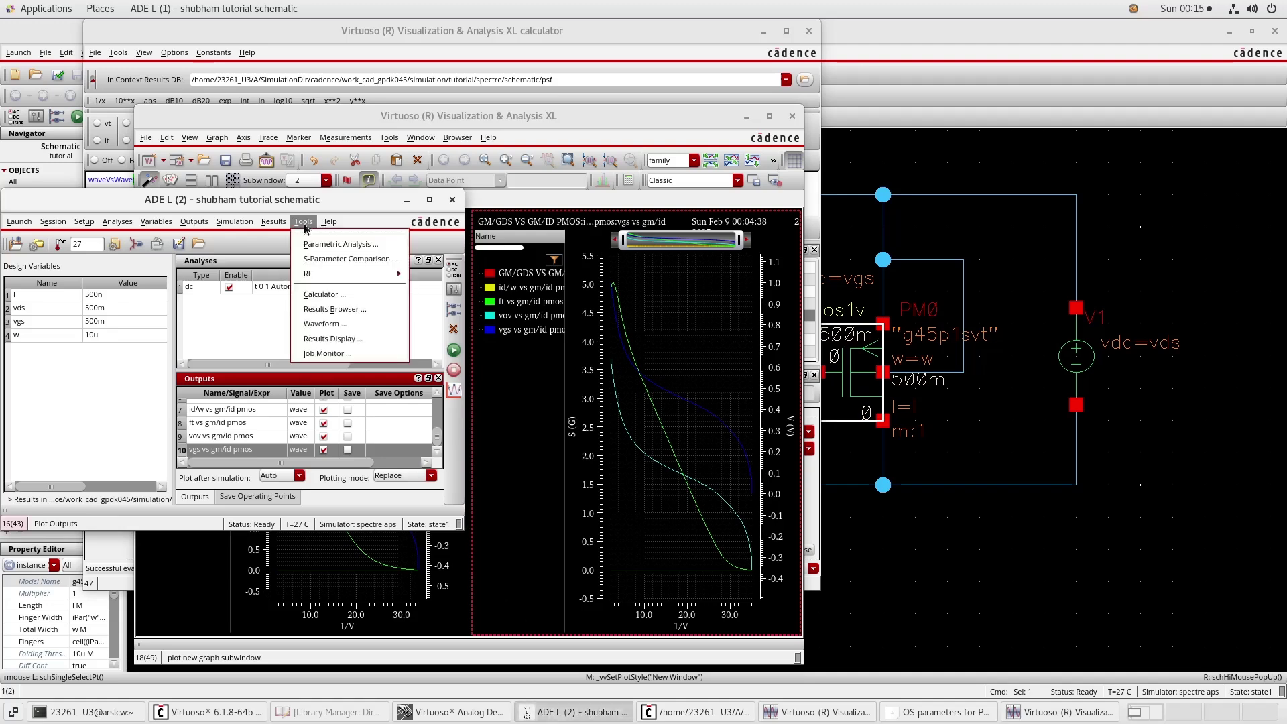
left_click(319, 250)
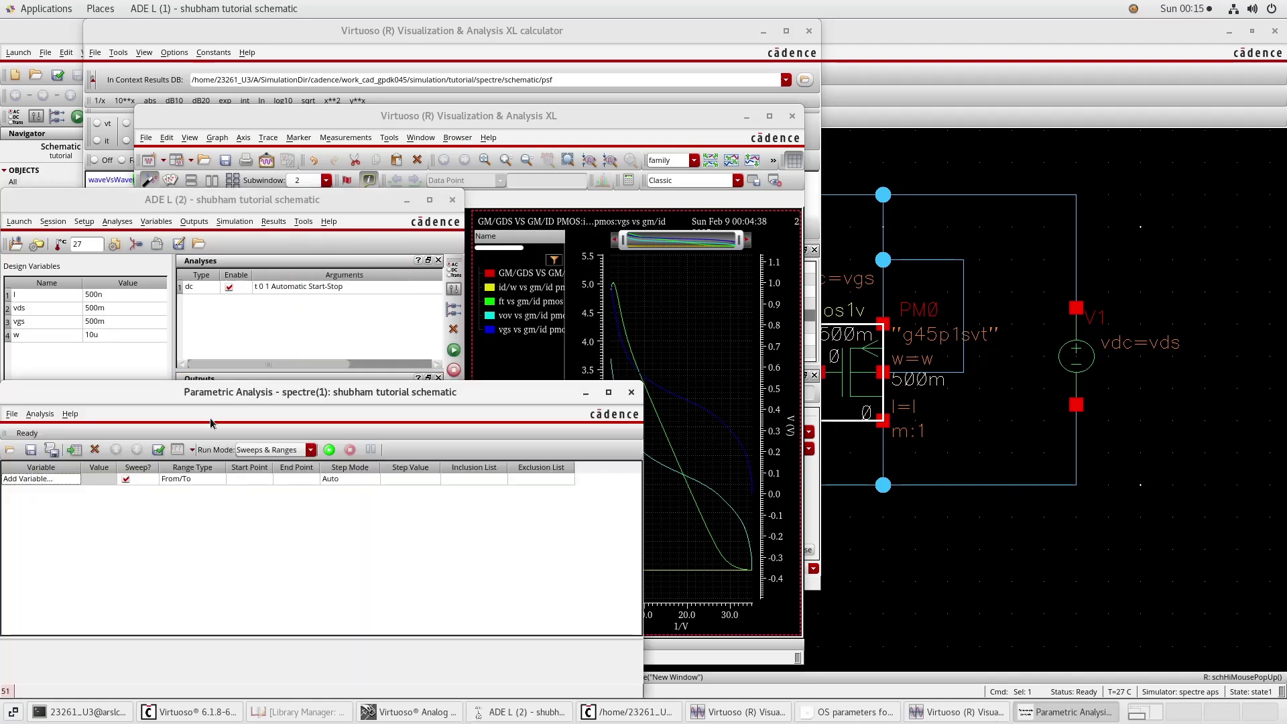
left_click(68, 481)
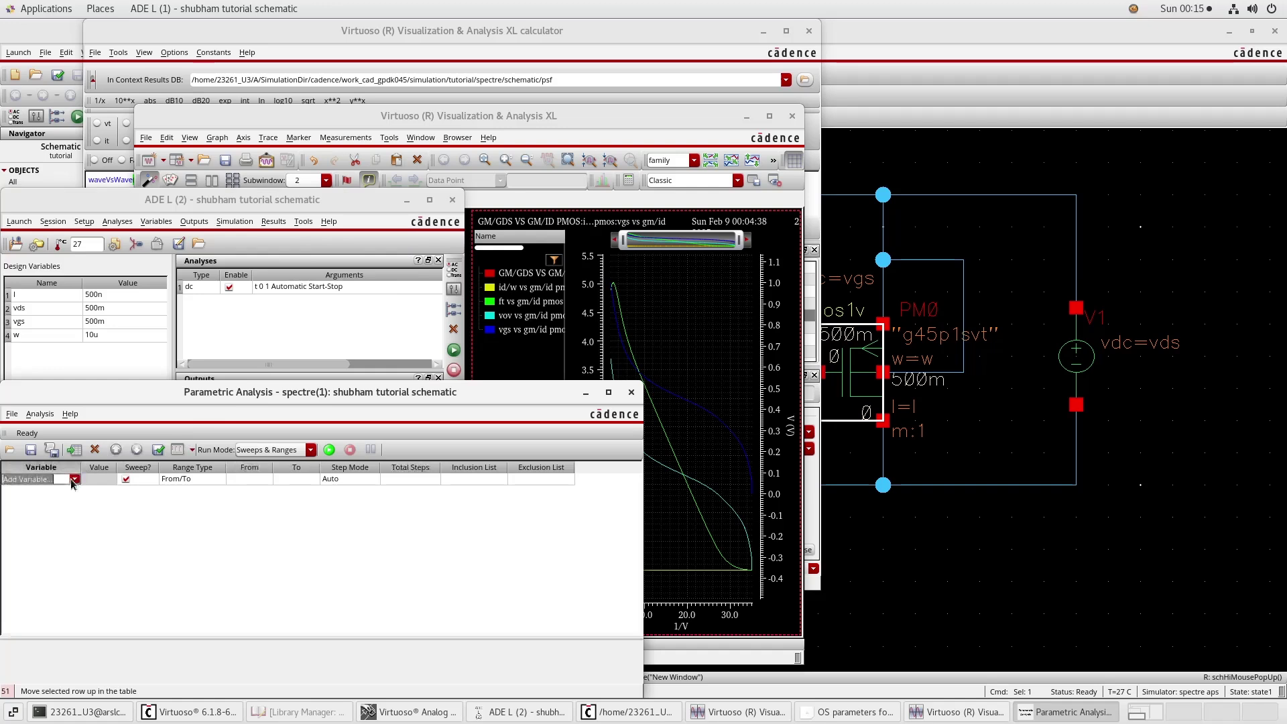
right_click(72, 481)
left_click(35, 543)
right_click(74, 481)
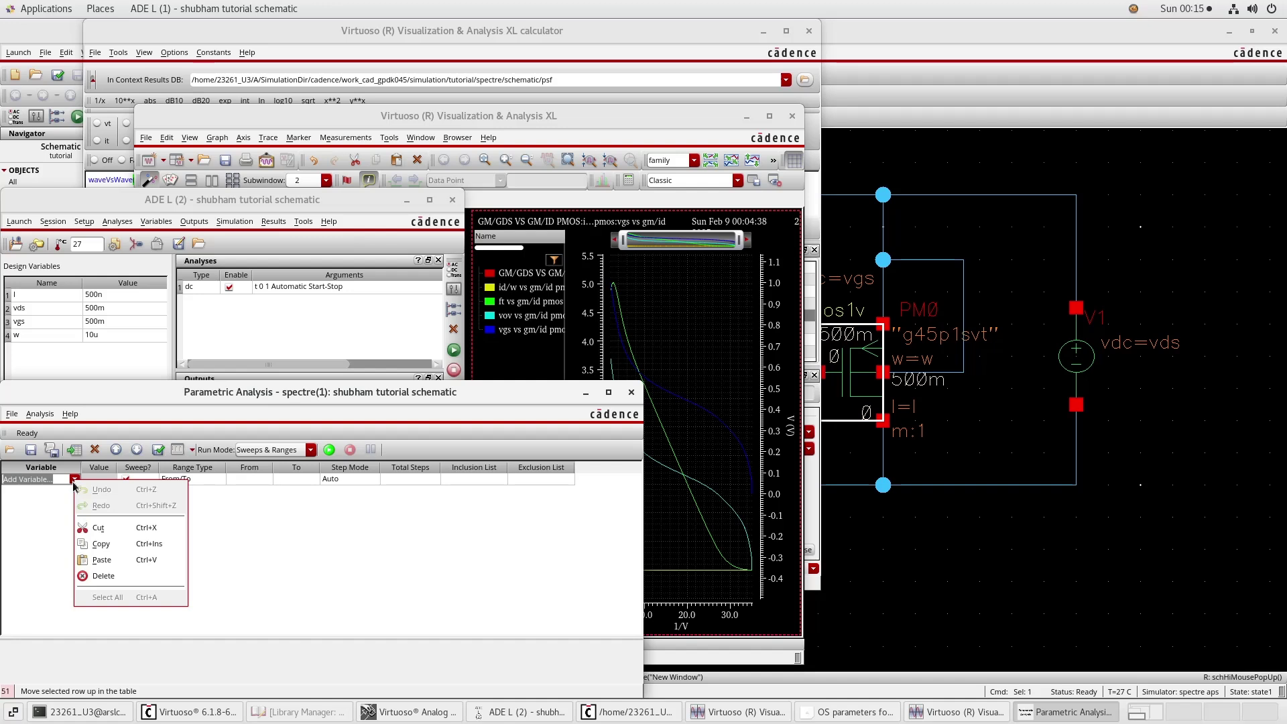
left_click(36, 533)
left_click(75, 479)
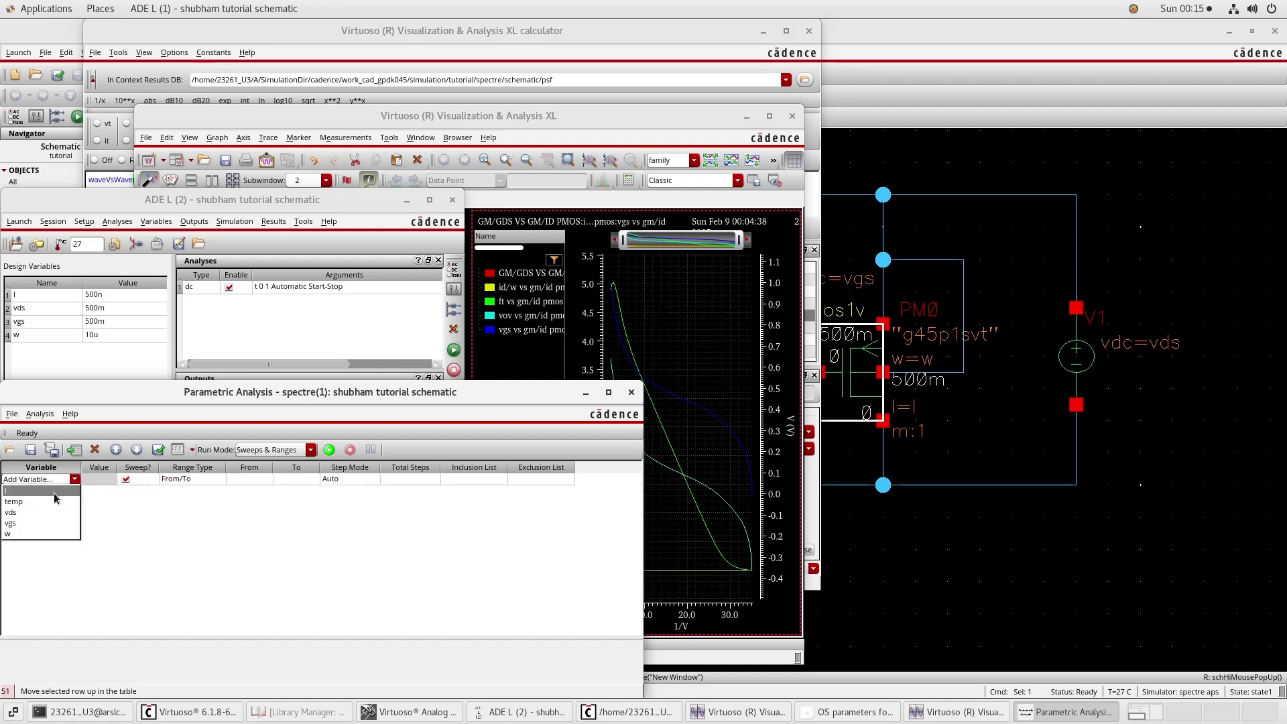
key("Escape")
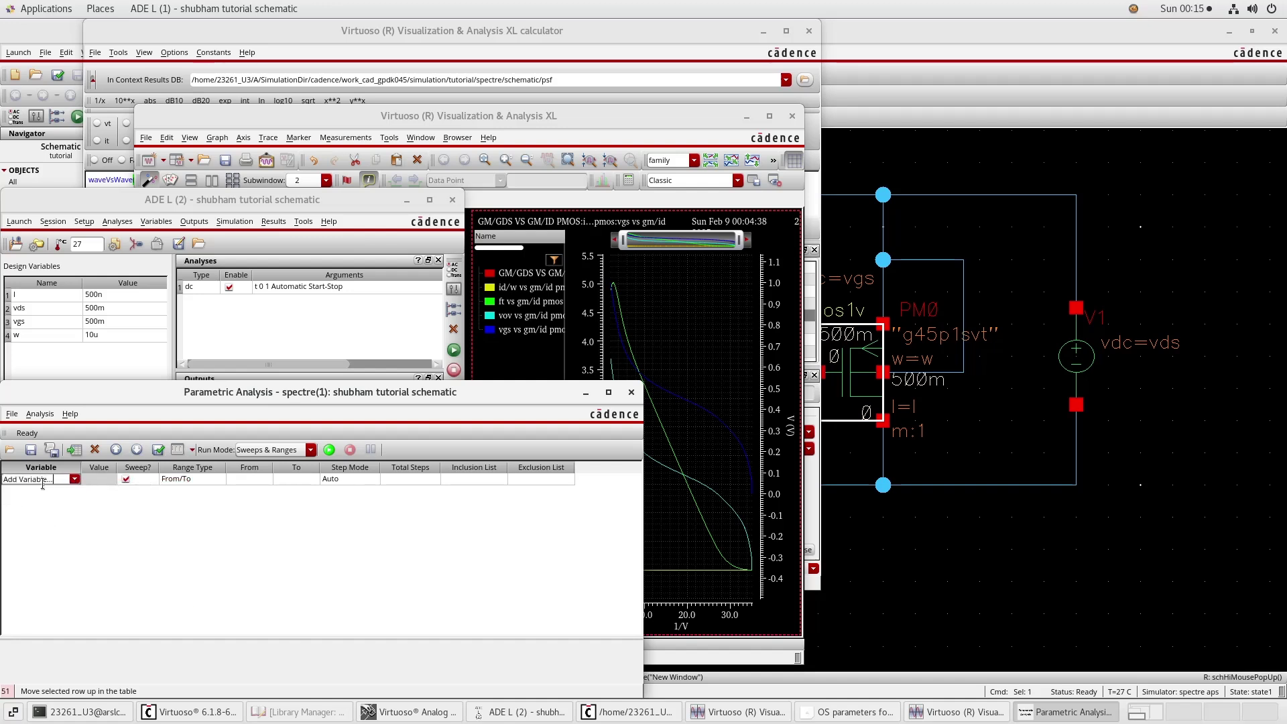
Step: Sweep from 500n to 5u in linear 500n steps and run it
left_click(238, 480)
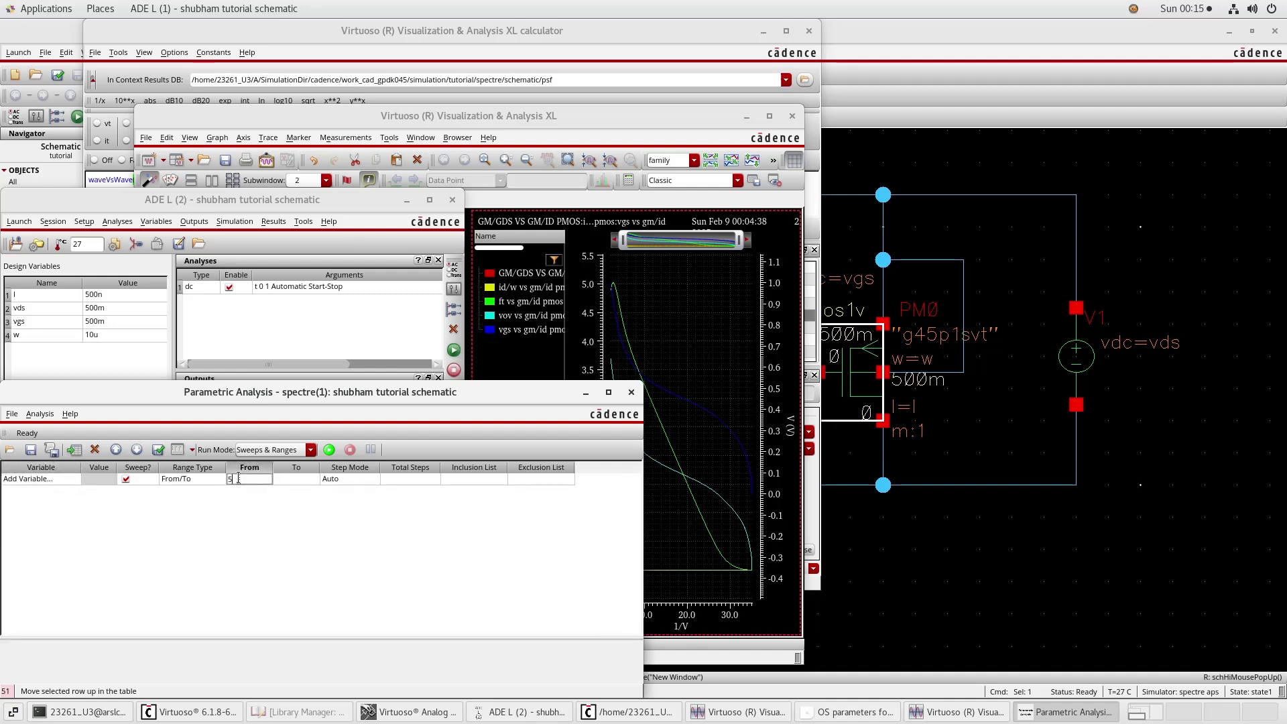
type("00m")
left_click(296, 479)
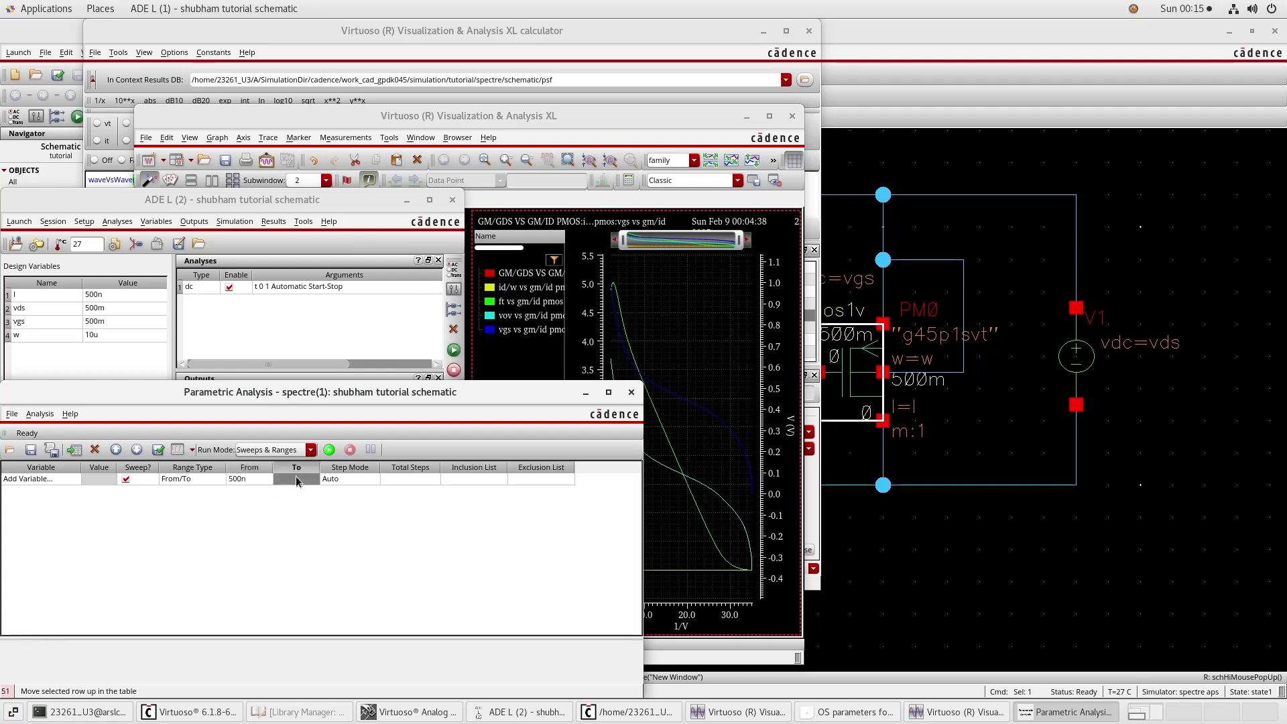
left_click(297, 479)
type("5u")
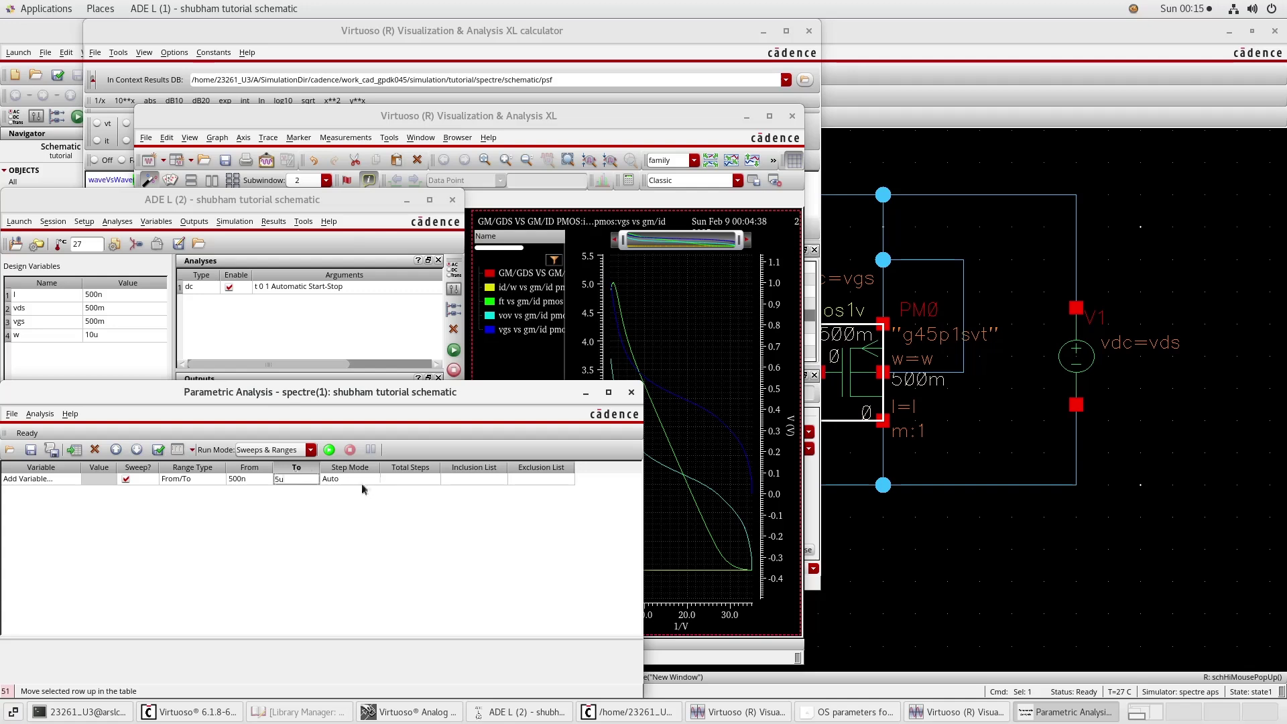
left_click(360, 481)
left_click(373, 479)
left_click(374, 492)
left_click(396, 480)
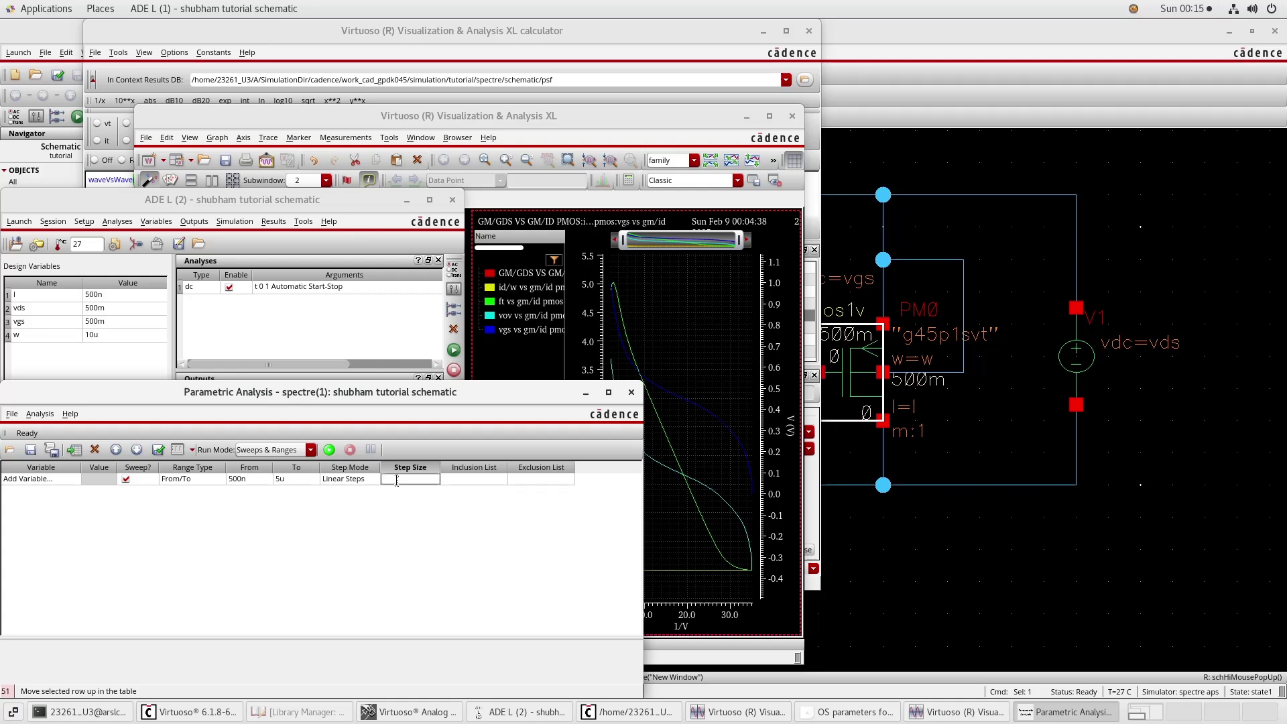
type("500n")
left_click(386, 550)
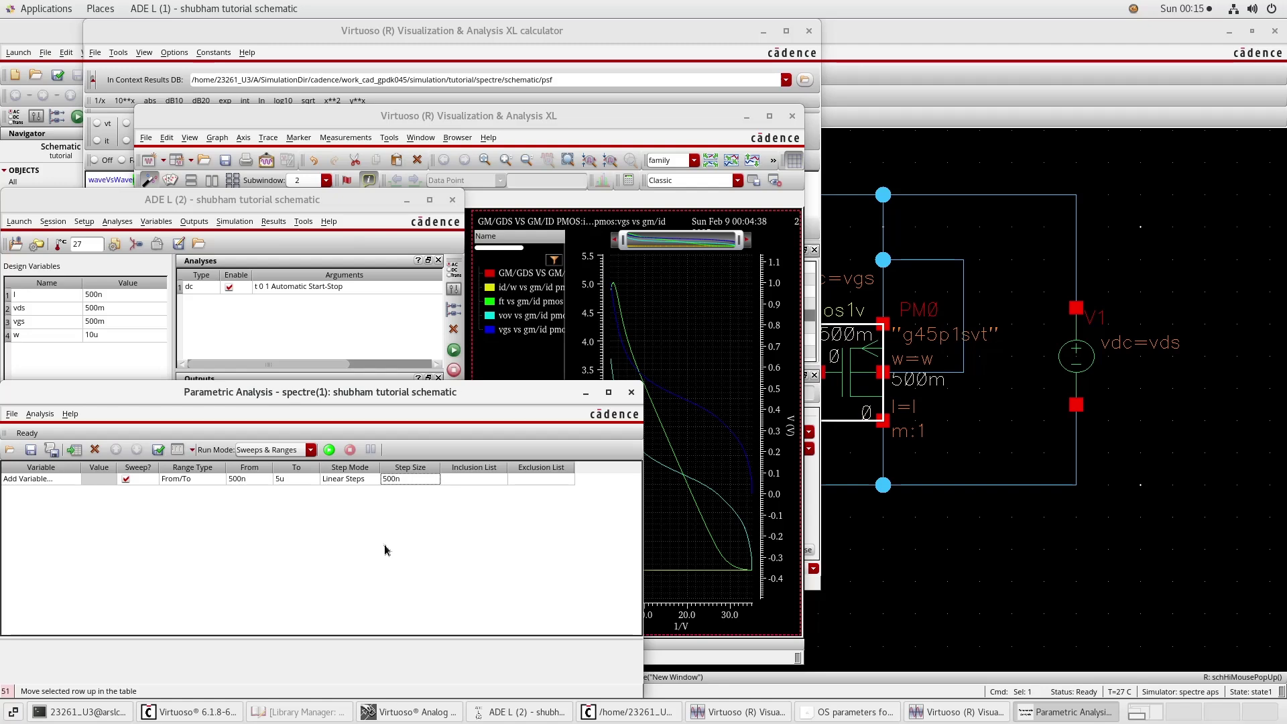
Step: Close the sweep error log and choose channel length l as the sweep variable
left_click(329, 449)
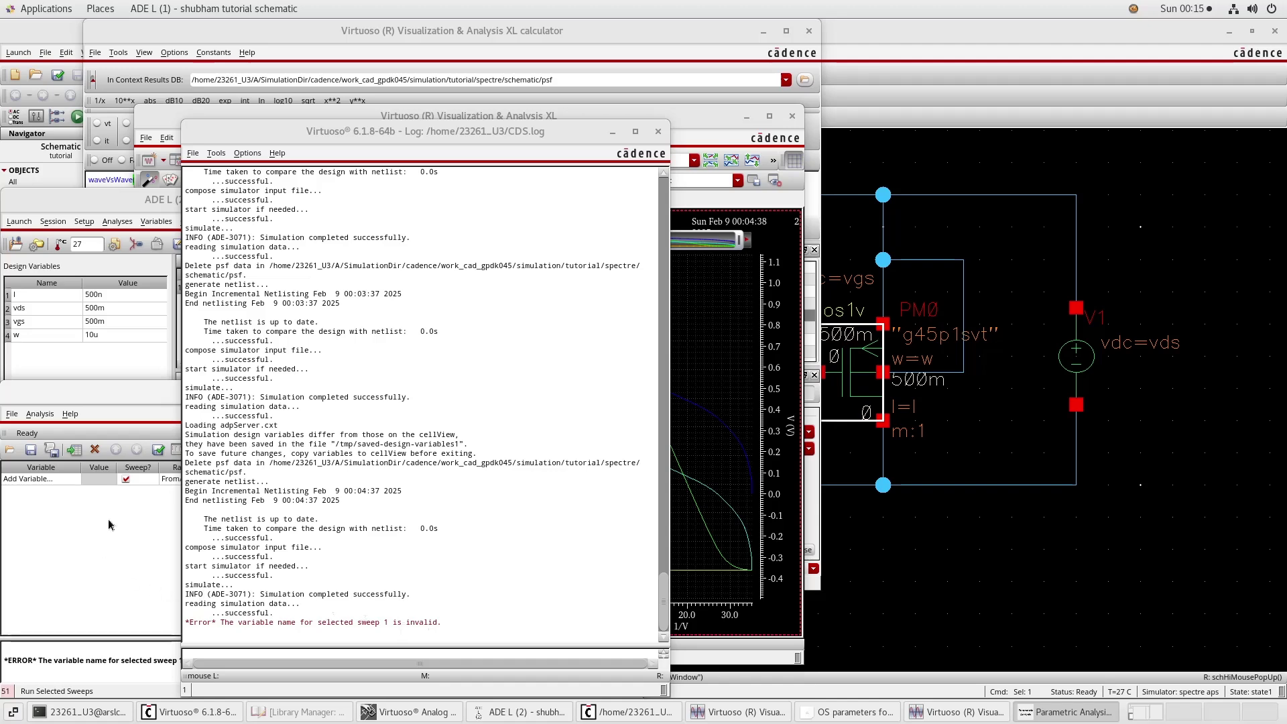
left_click(612, 130)
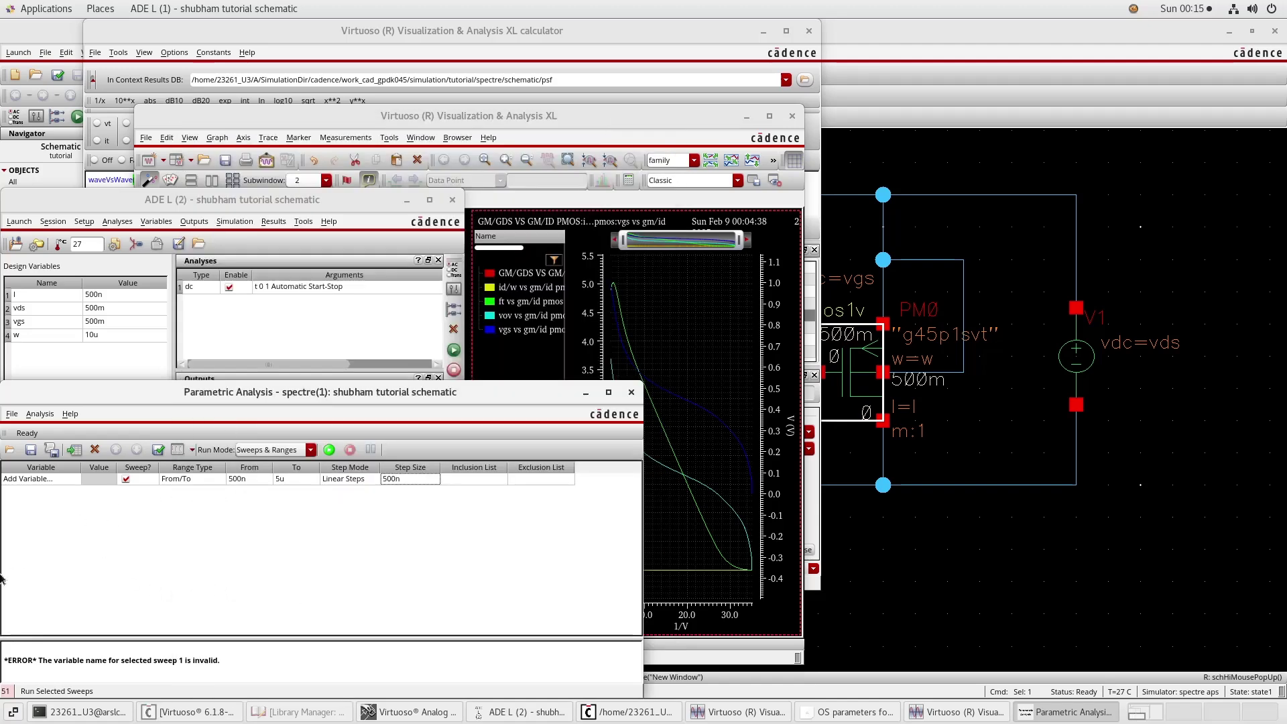
left_click(70, 480)
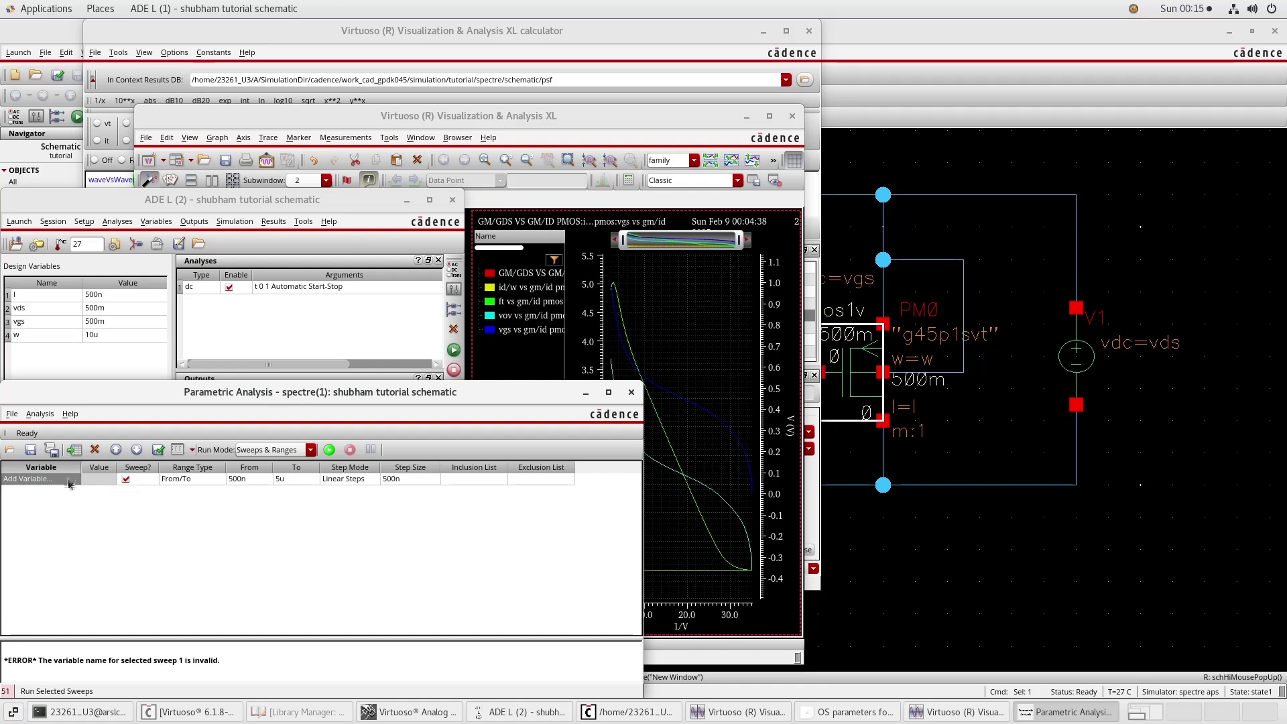
left_click(70, 483)
left_click(62, 481)
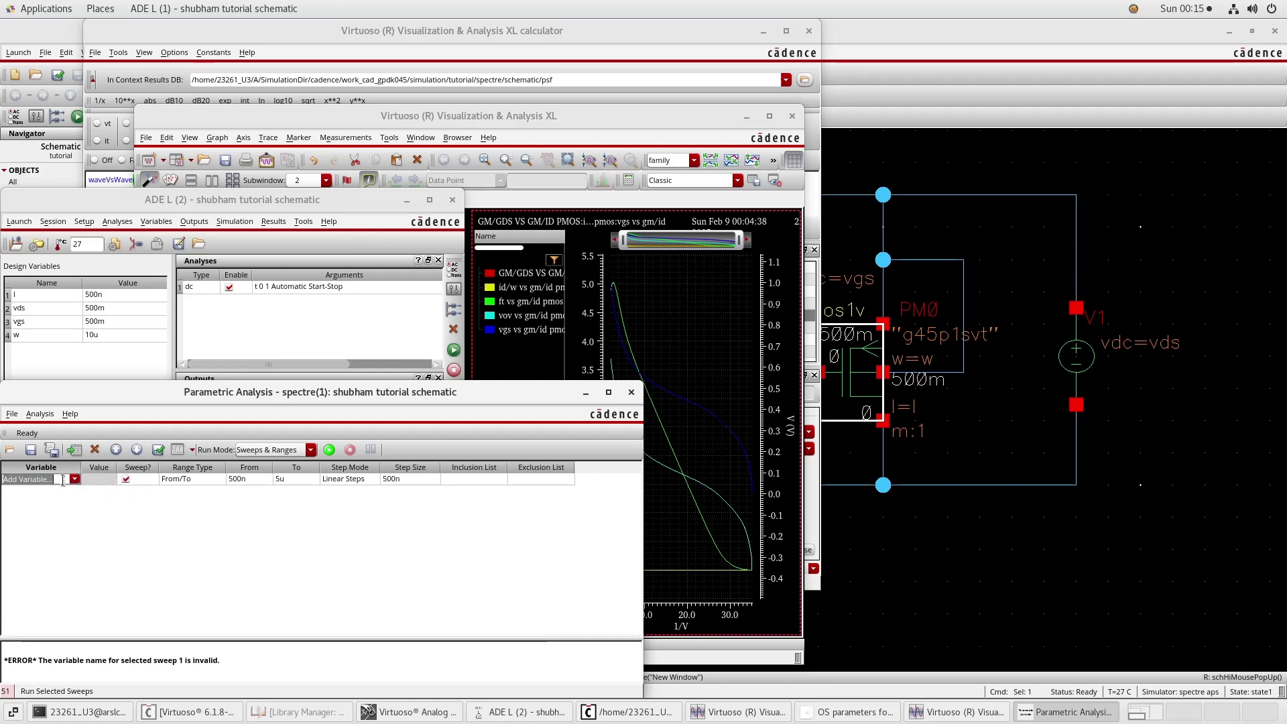
left_click(75, 479)
left_click(56, 495)
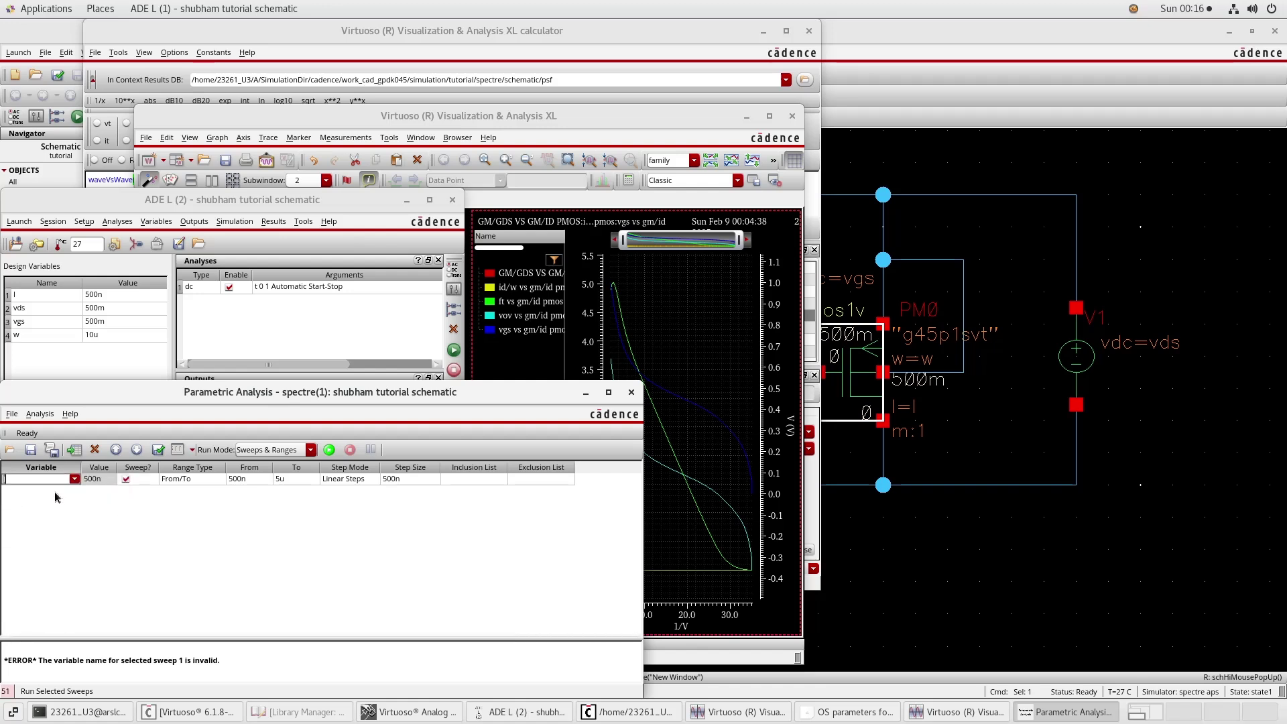
left_click(55, 537)
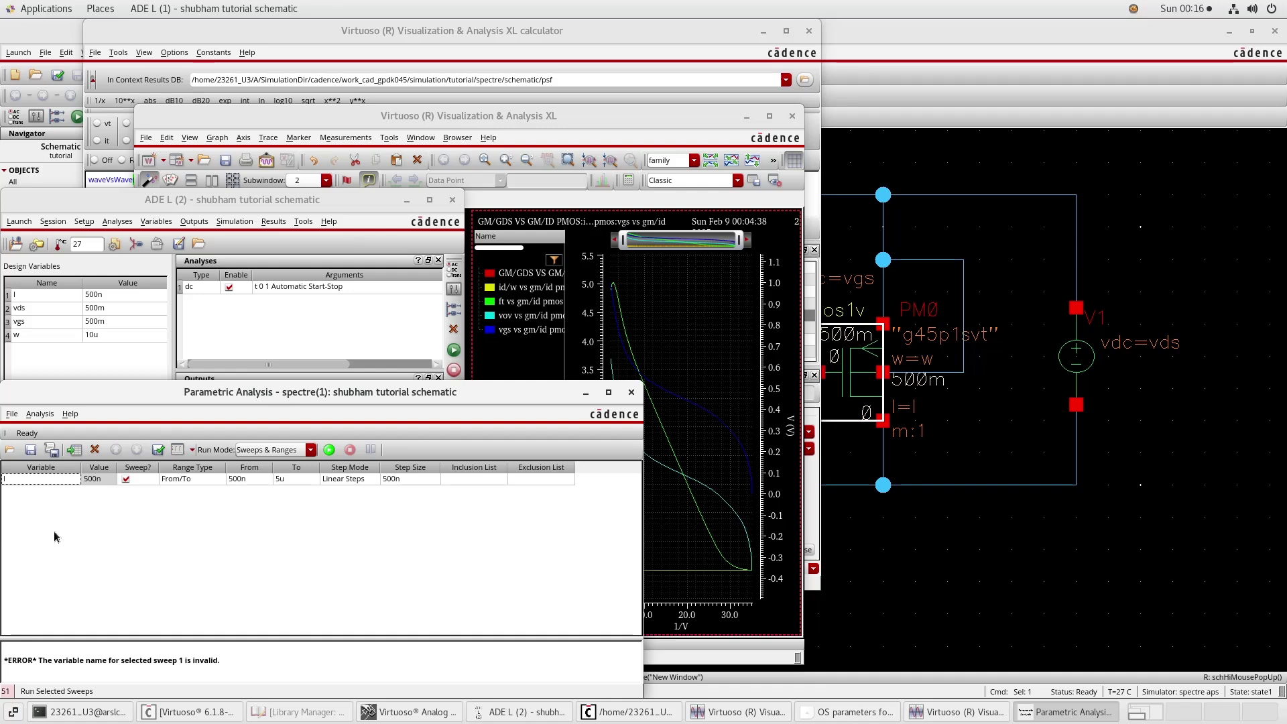
Step: Run the channel-length sweep and maximize the Visualization & Analysis XL window
left_click(331, 450)
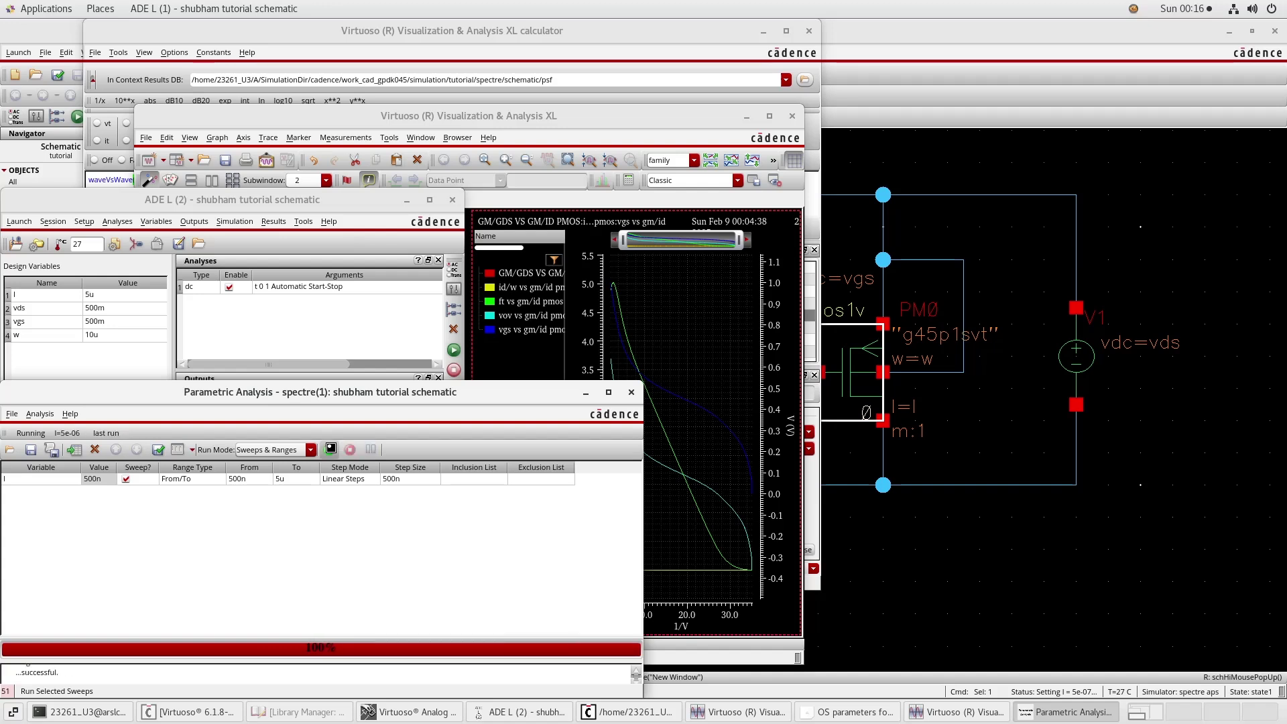
left_click(769, 116)
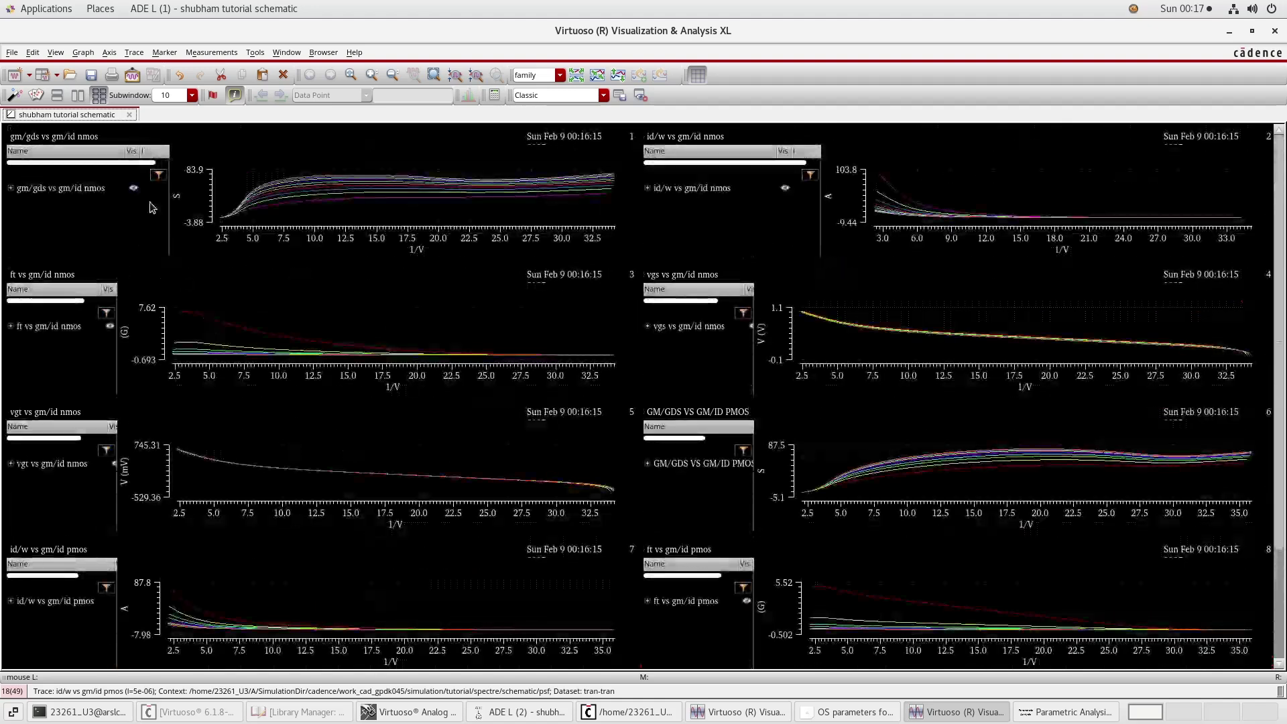
left_click(99, 95)
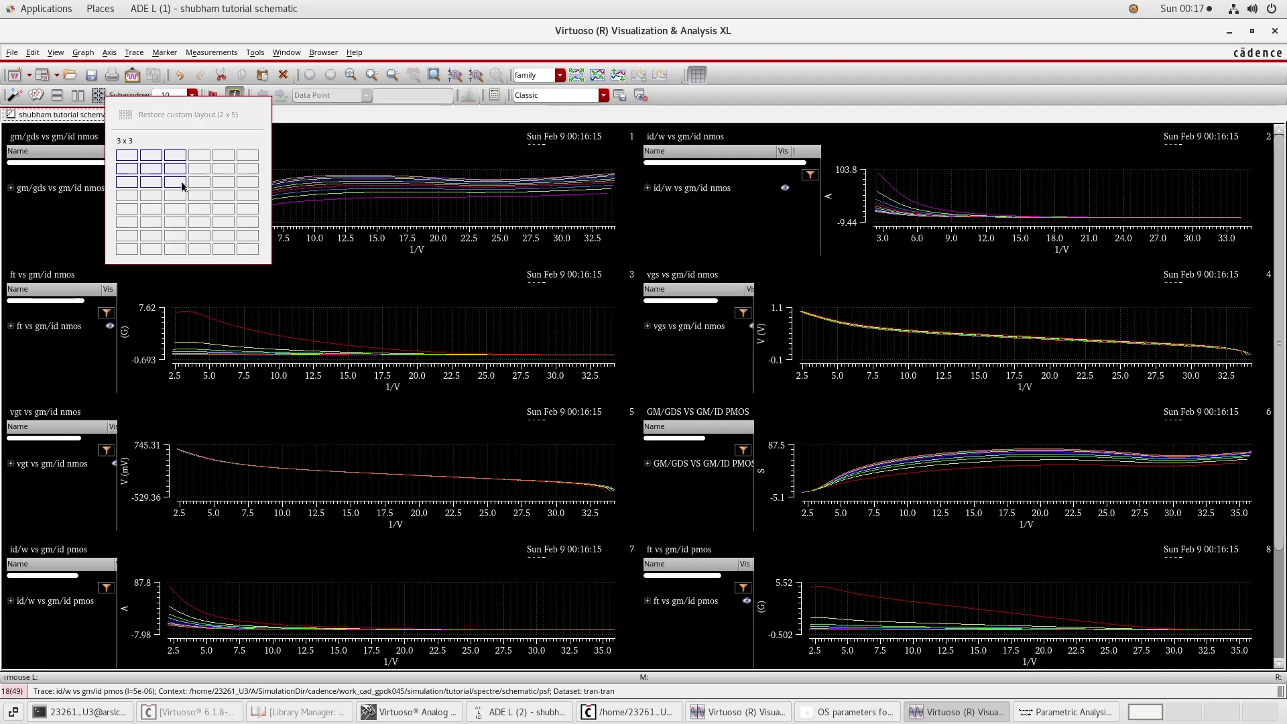
Step: Settle on a 5x2 subwindow grid, close the layout popup, and return to ADE L (2)
left_click(243, 171)
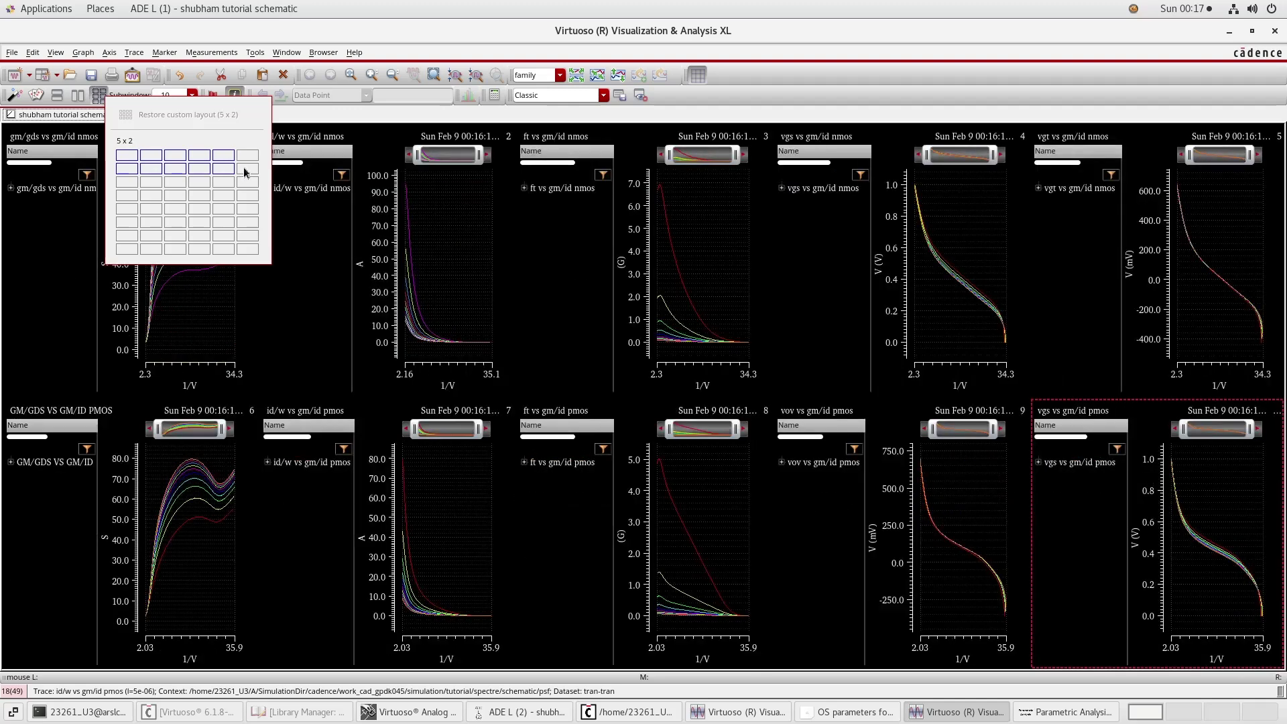
left_click(252, 176)
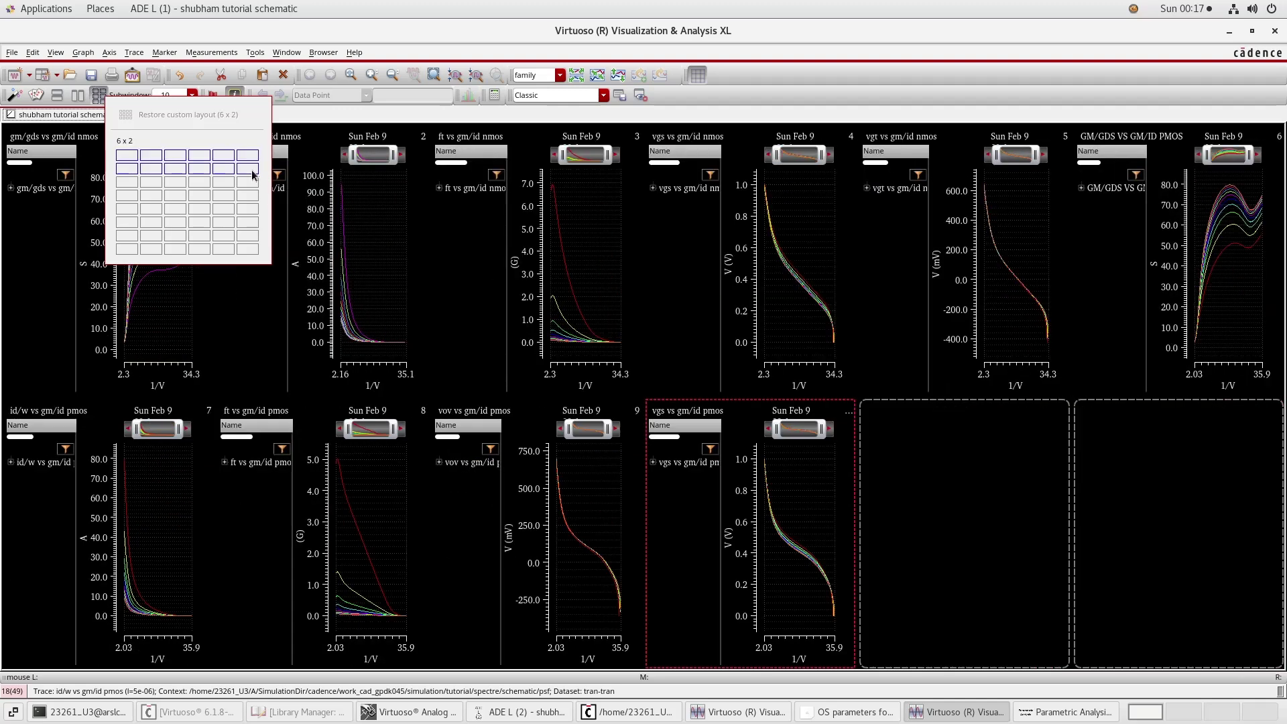
left_click(217, 175)
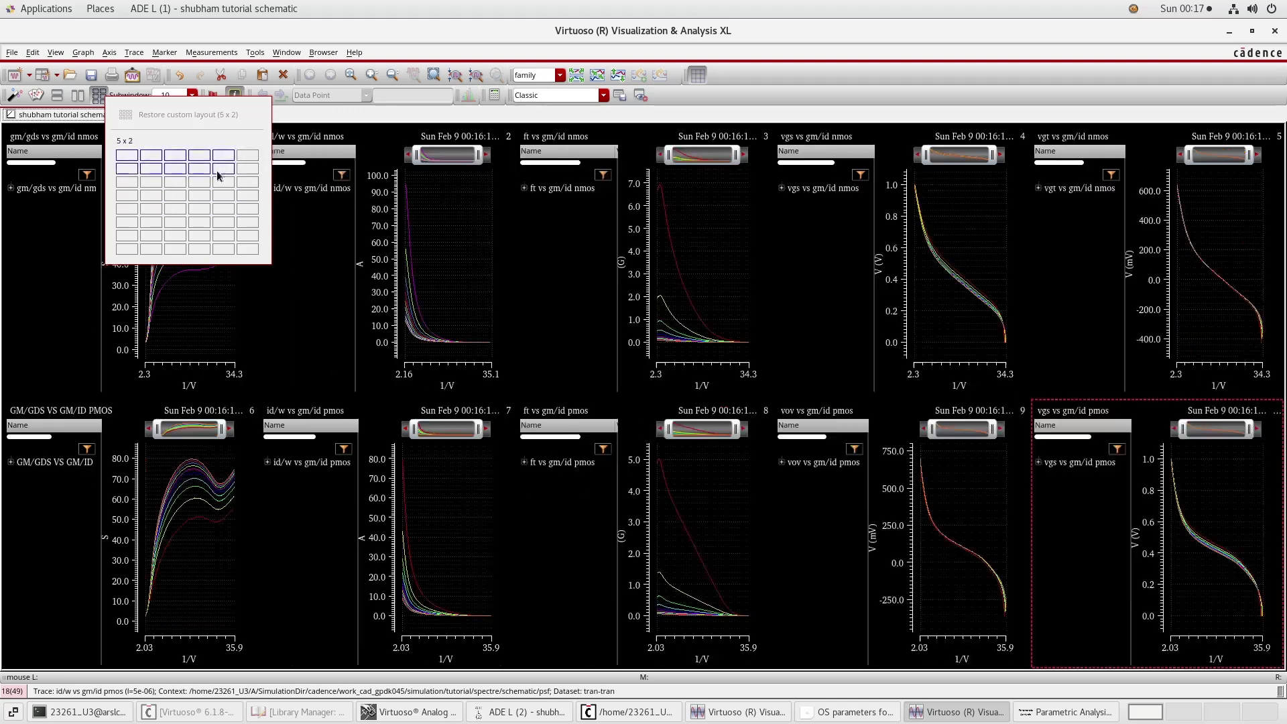
left_click(274, 303)
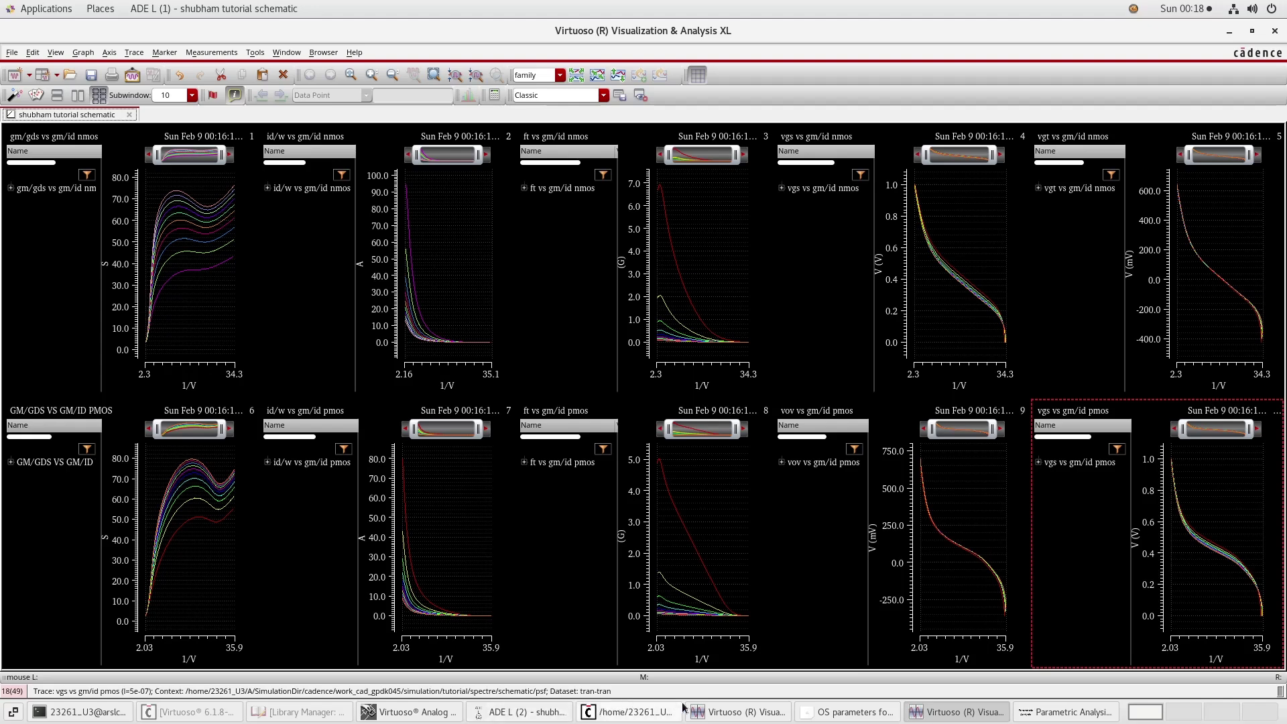
left_click(531, 712)
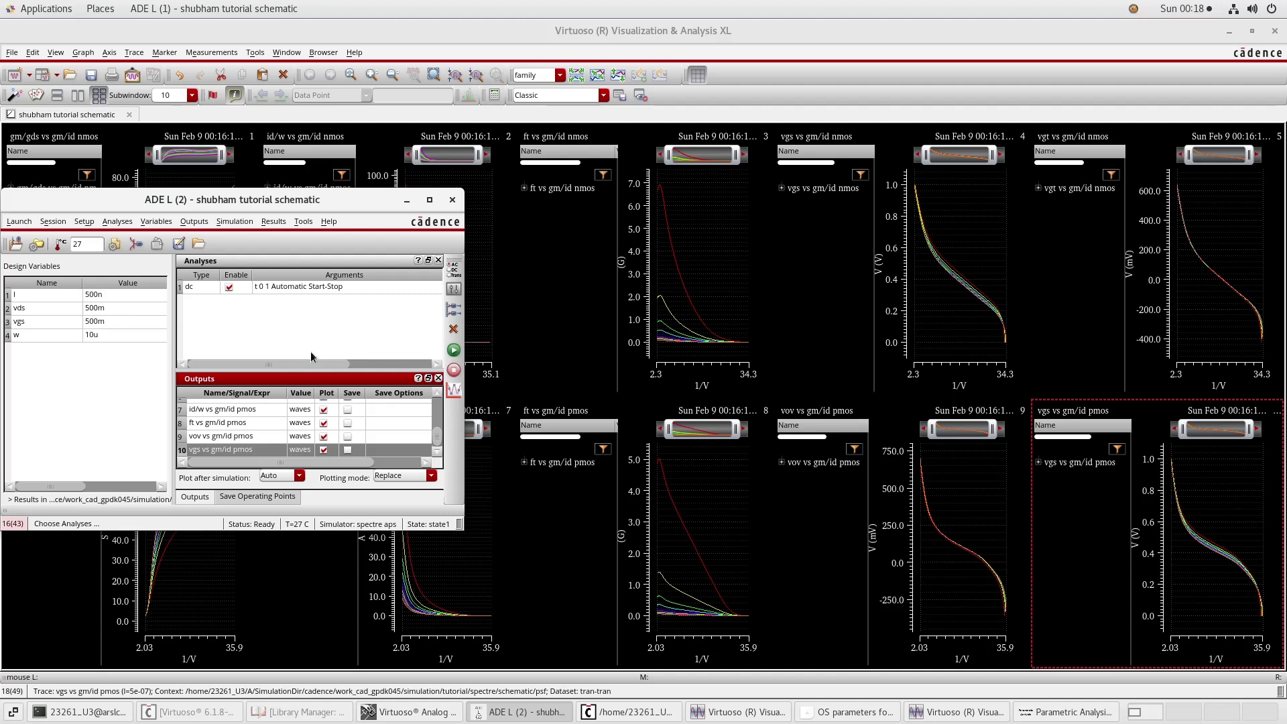
Step: Bring the waveform window over ADE L and select the NMOS gm/gds vs gm/id subwindow
left_click(417, 310)
left_click(563, 289)
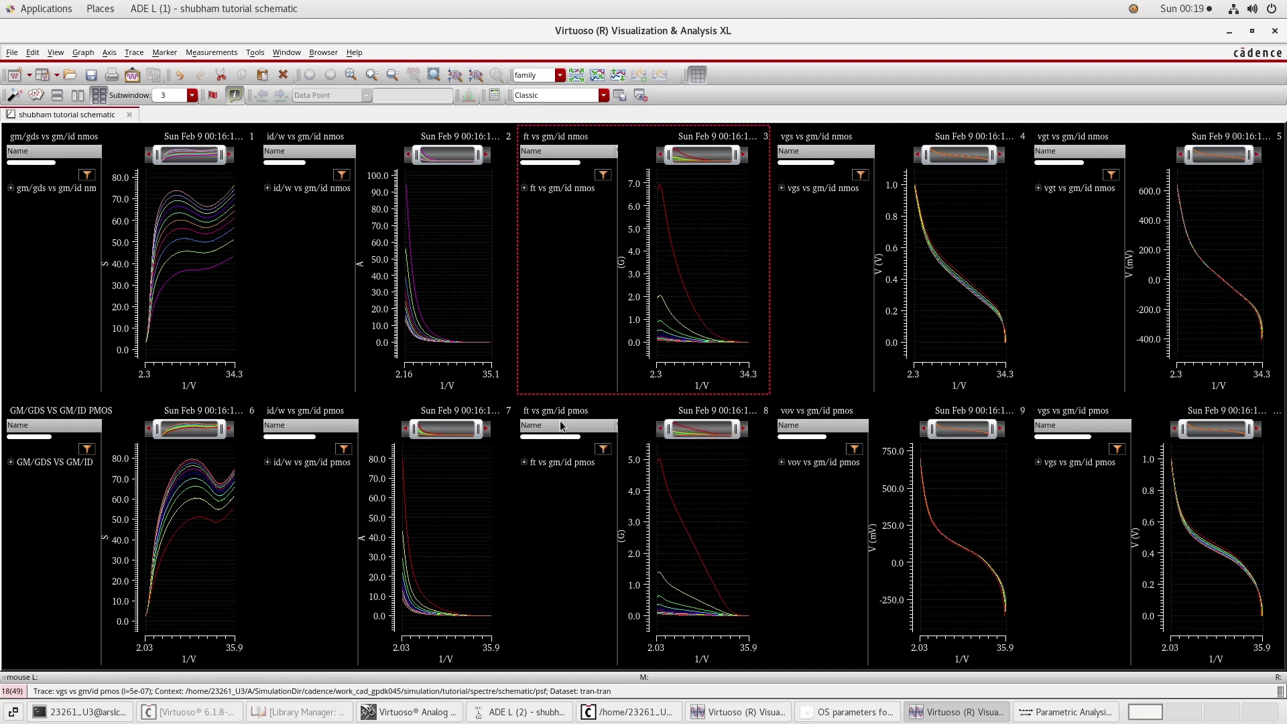
left_click(74, 370)
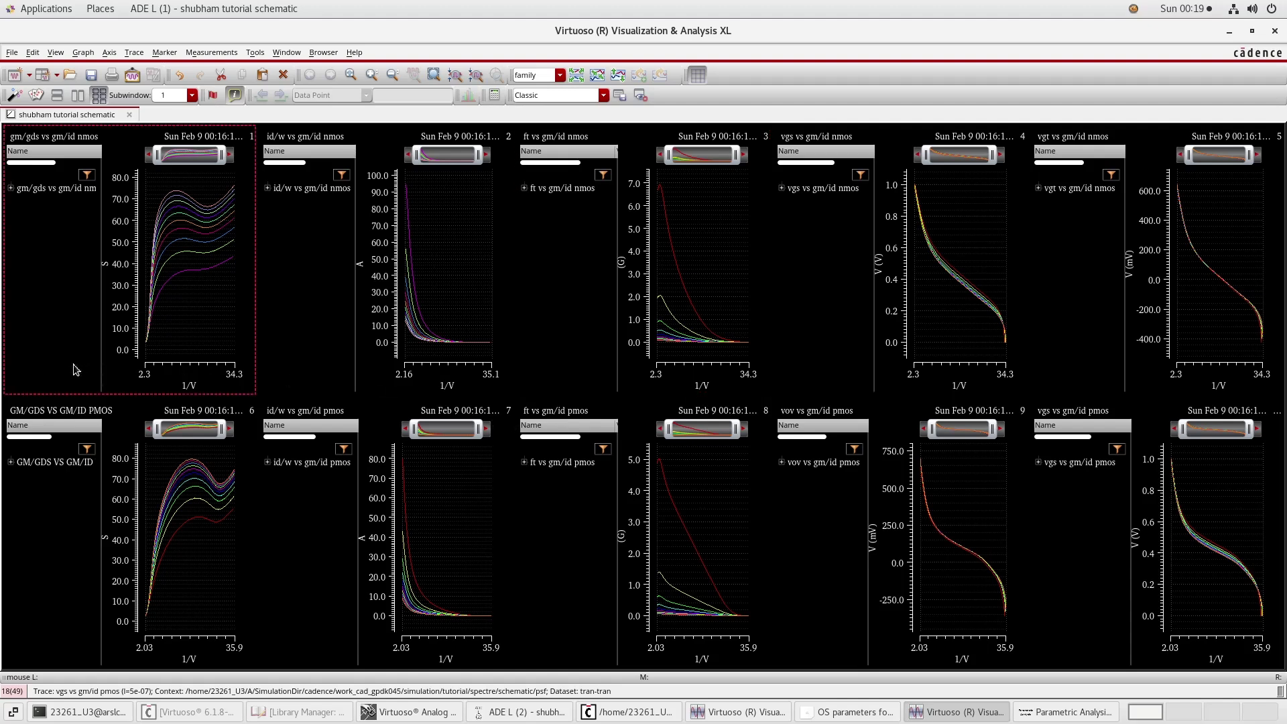